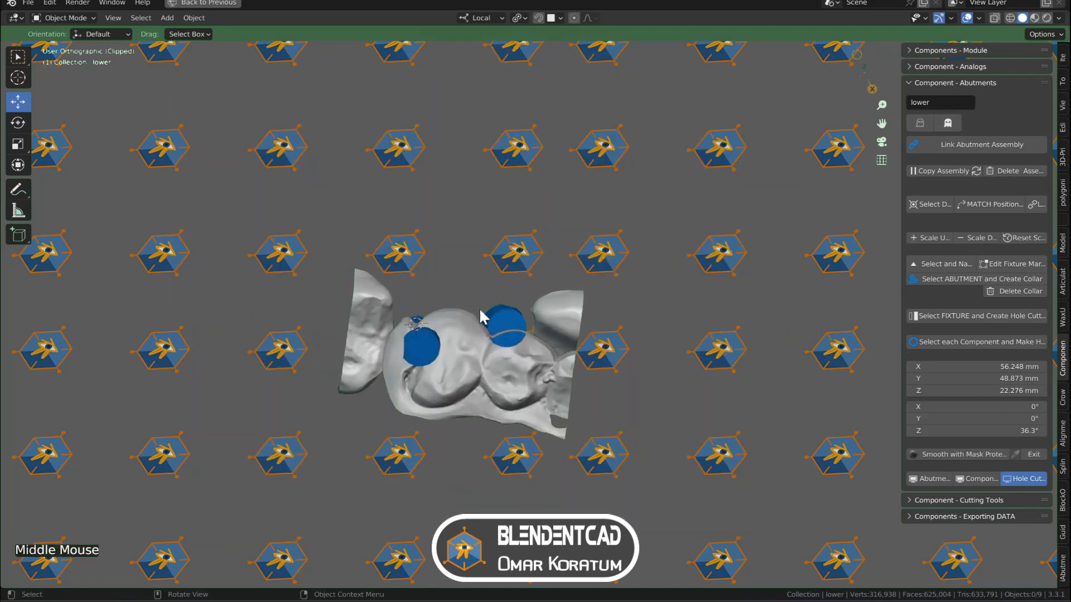
# Clear the view clipping and hide the lower jaw model to examine the implant holes in the upper model
pyautogui.hotkey('alt', 'b')
pyautogui.scroll(2, 481, 313)
pyautogui.moveTo(481, 313); pyautogui.dragTo(427, 393, button='middle')
pyautogui.scroll(-2, 427, 393)
pyautogui.click(495, 484)
pyautogui.press('h')
pyautogui.moveTo(466, 454); pyautogui.dragTo(555, 432, button='middle')
pyautogui.moveTo(555, 432); pyautogui.dragTo(608, 319, button='middle')
pyautogui.scroll(2, 564, 393)
pyautogui.scroll(1, 644, 370)
pyautogui.moveTo(644, 370); pyautogui.dragTo(587, 373, button='middle')
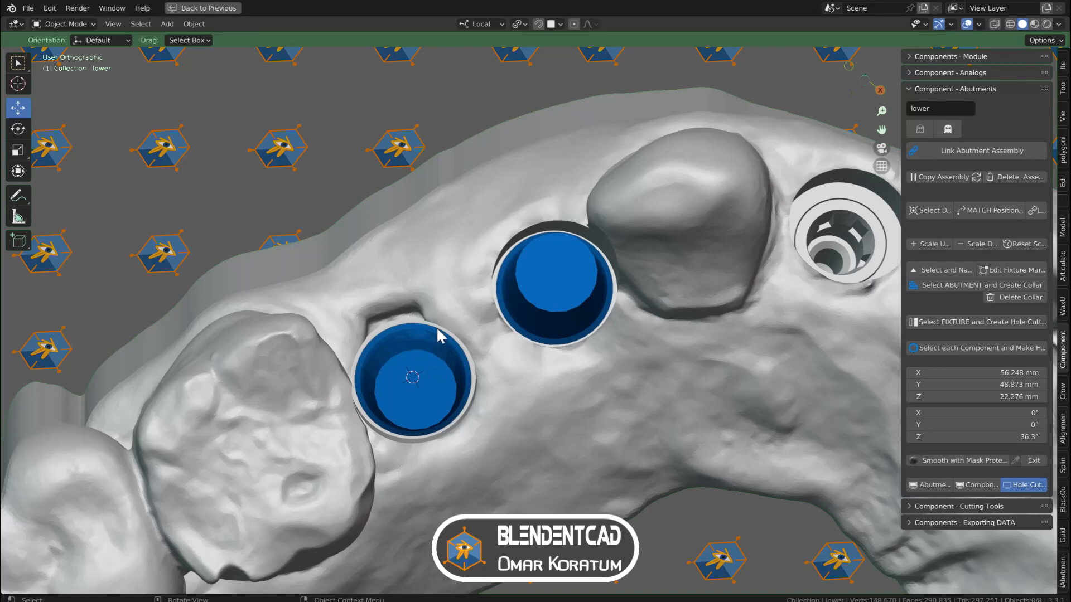
pyautogui.moveTo(474, 329); pyautogui.dragTo(478, 326, button='middle')
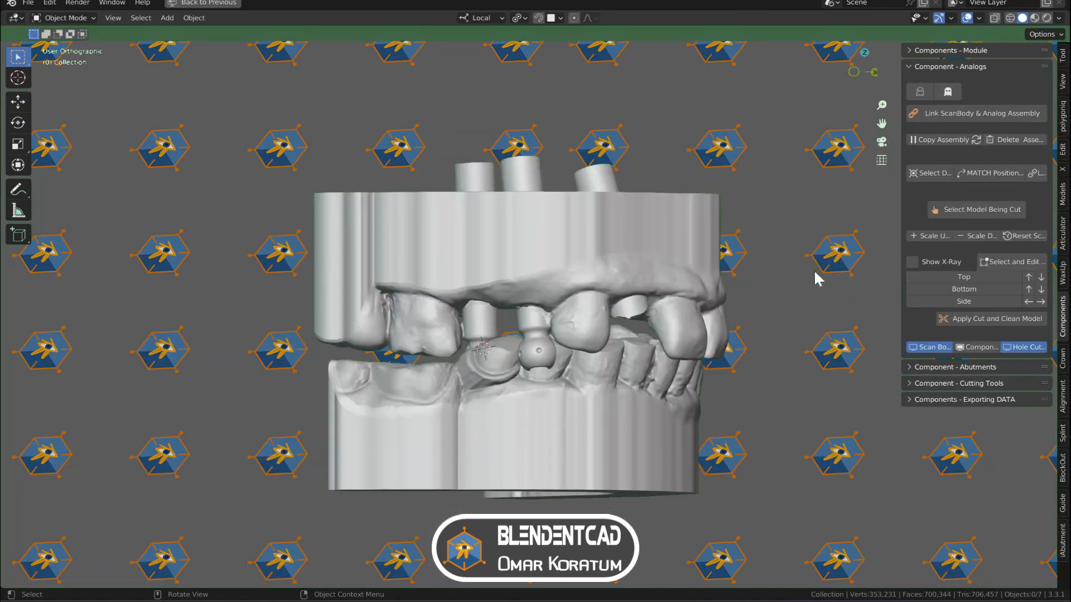
# Hide the lower jaw model and isolate the middle analog sleeve standing out of the upper model's base
pyautogui.click(814, 270)
pyautogui.scroll(3, 768, 299)
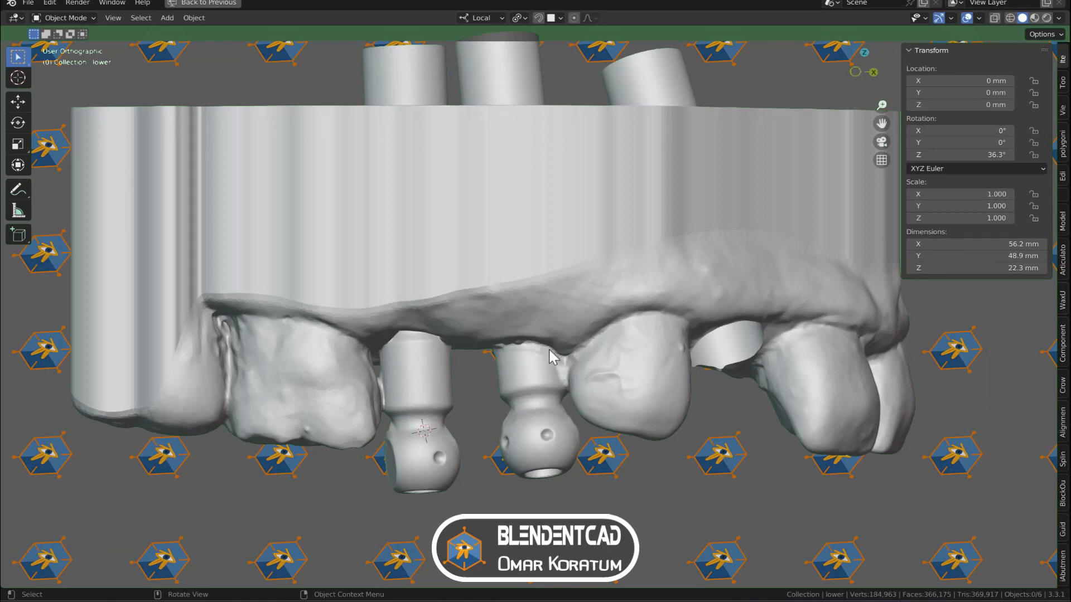
pyautogui.scroll(-2, 628, 234)
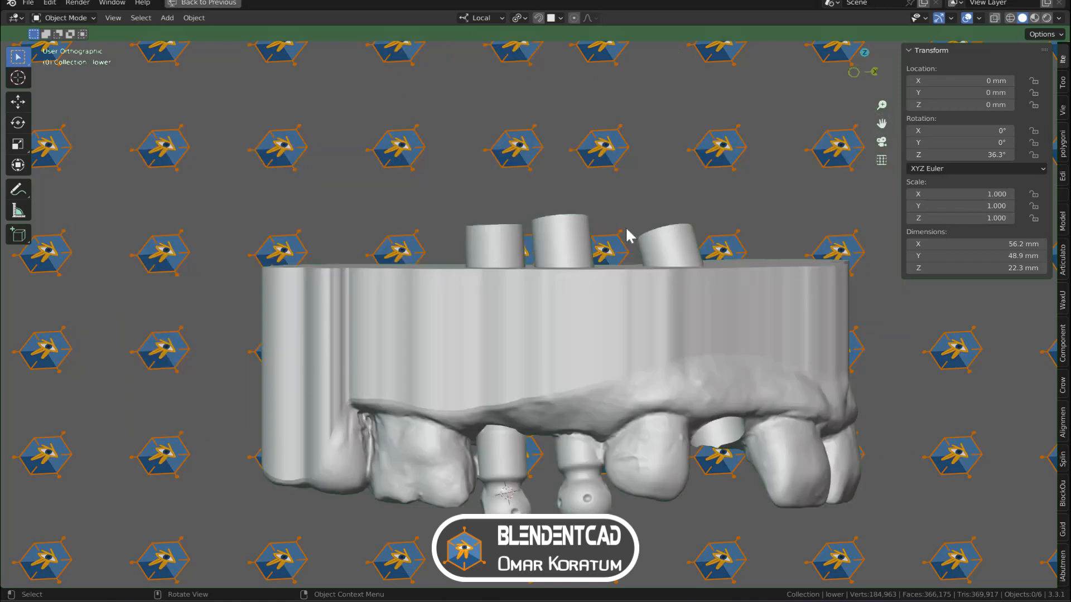
pyautogui.click(581, 245)
pyautogui.press('KP_Divide')
pyautogui.moveTo(559, 290); pyautogui.dragTo(529, 179, button='middle')
# Select the outer rim vertex loop at the sleeve's open end and duplicate it in place
pyautogui.press('Tab')
pyautogui.press('1')
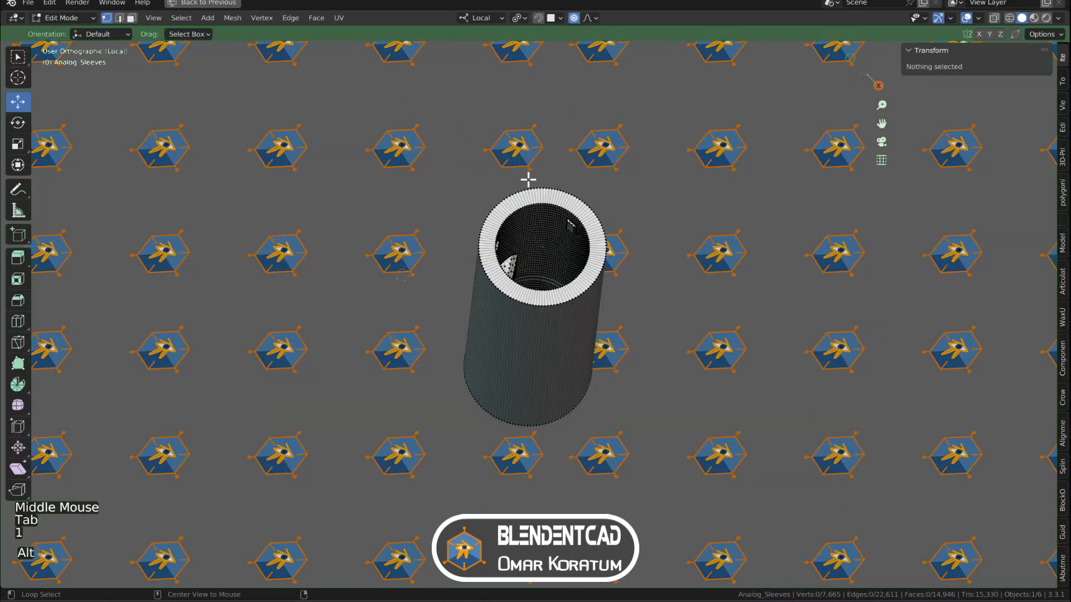
pyautogui.keyDown('alt'); pyautogui.click(528, 180); pyautogui.keyUp('alt')
pyautogui.scroll(2, 529, 179)
pyautogui.keyDown('shift'); pyautogui.scroll(1, 613, 196); pyautogui.keyUp('shift')
pyautogui.keyDown('shift'); pyautogui.moveTo(642, 184); pyautogui.dragTo(670, 242, button='middle'); pyautogui.keyUp('shift')
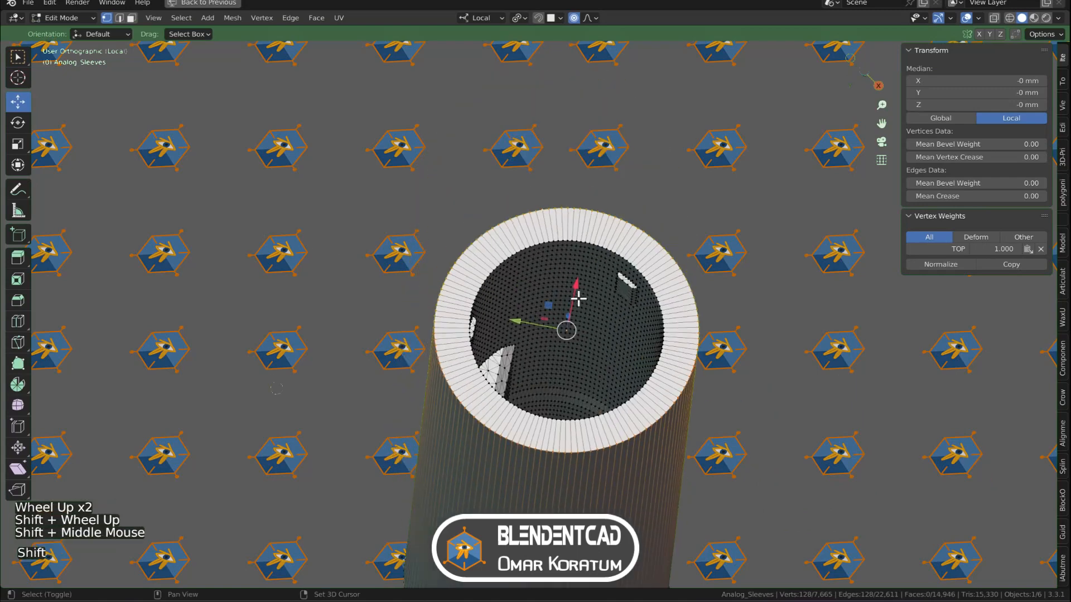
pyautogui.hotkey('shift', 'd')
pyautogui.rightClick(677, 222)
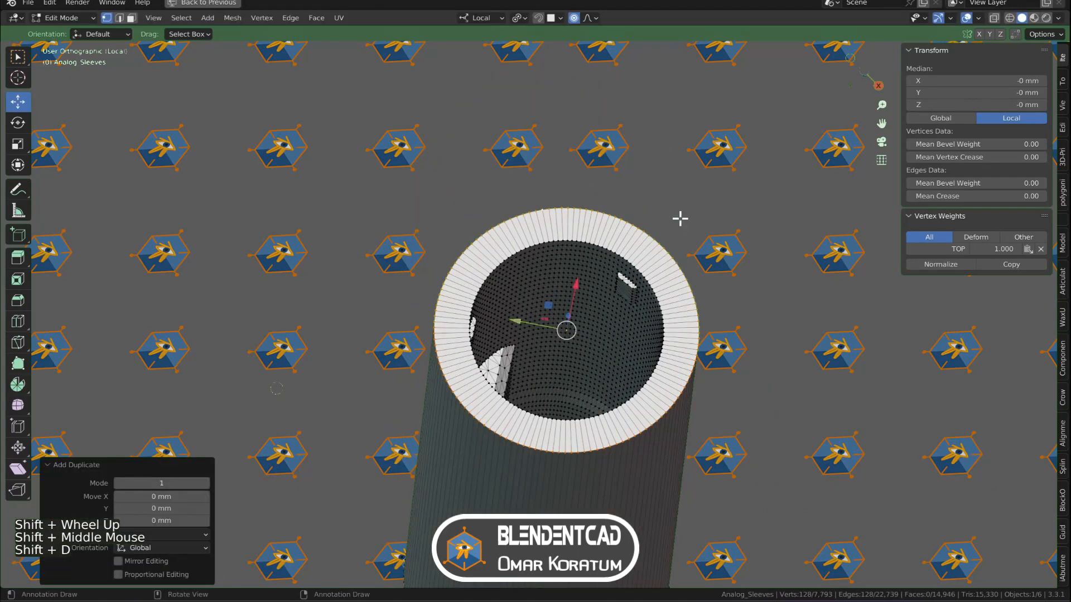
# Separate the sleeve mesh by loose parts and hide the original sleeve
pyautogui.press('a')
pyautogui.press('p')
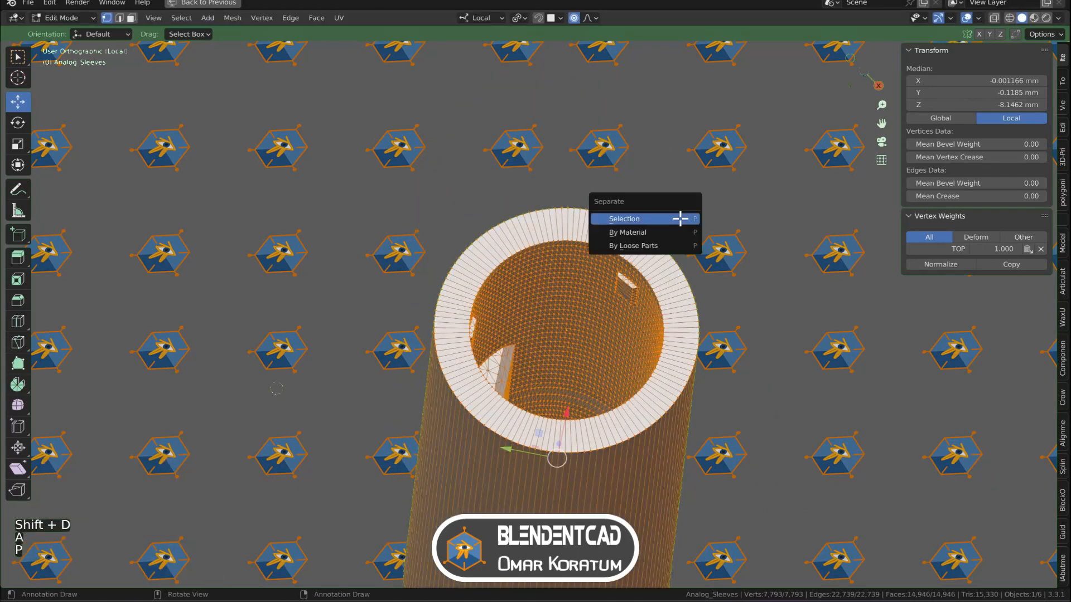
pyautogui.click(650, 245)
pyautogui.press('Tab')
pyautogui.click(630, 243)
pyautogui.press('h')
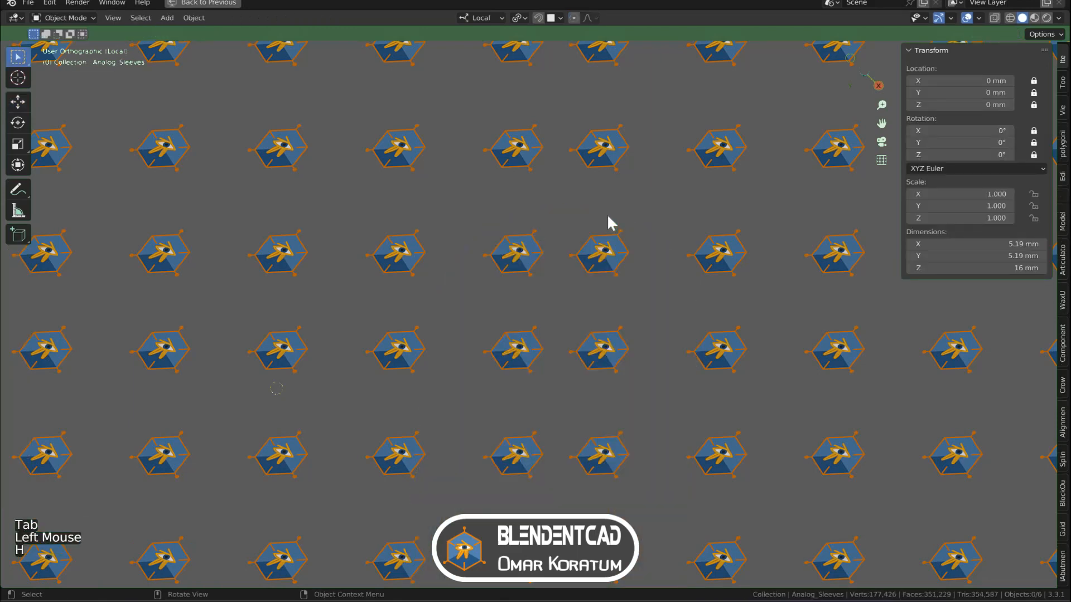
# Isolate the separated rim ring in vertex editing and fill it with a face
pyautogui.click(608, 217)
pyautogui.press('/')
pyautogui.moveTo(608, 217); pyautogui.dragTo(609, 222, button='middle')
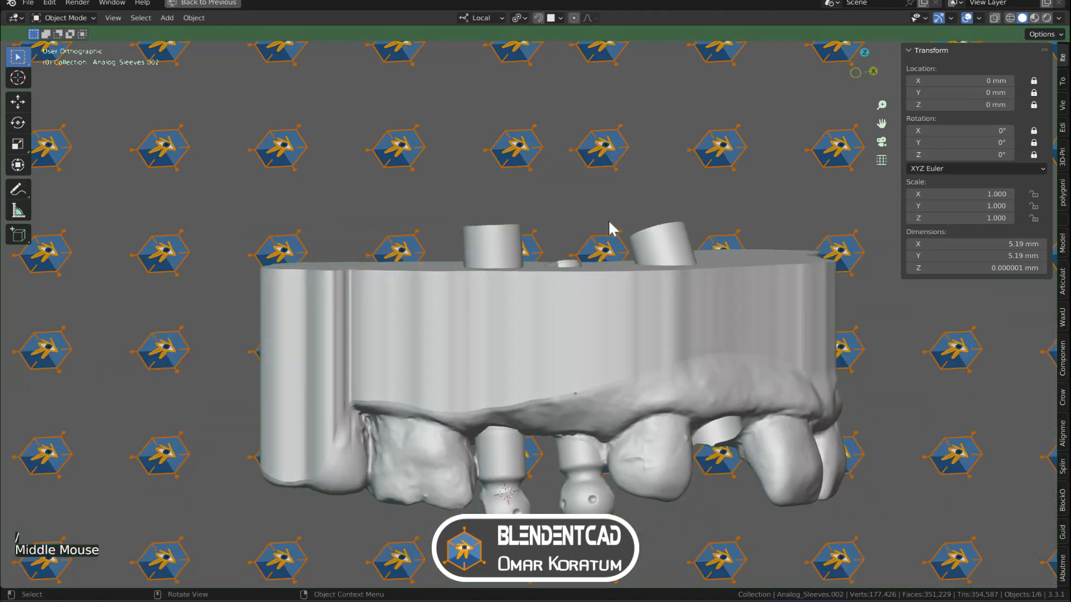
pyautogui.press('Tab')
pyautogui.press('1')
pyautogui.press('/')
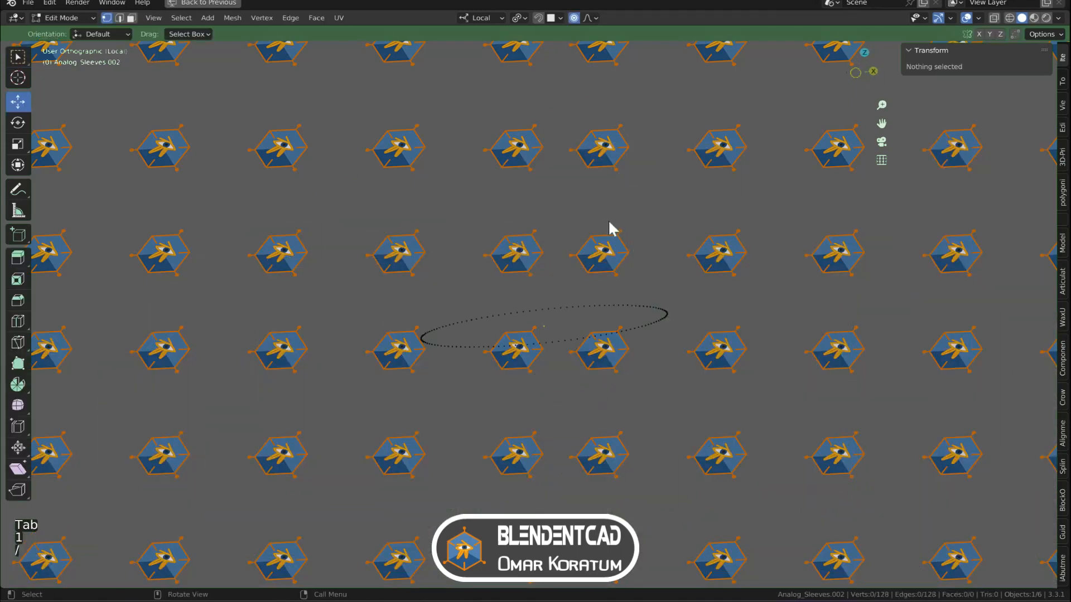
pyautogui.press('a')
pyautogui.press('f')
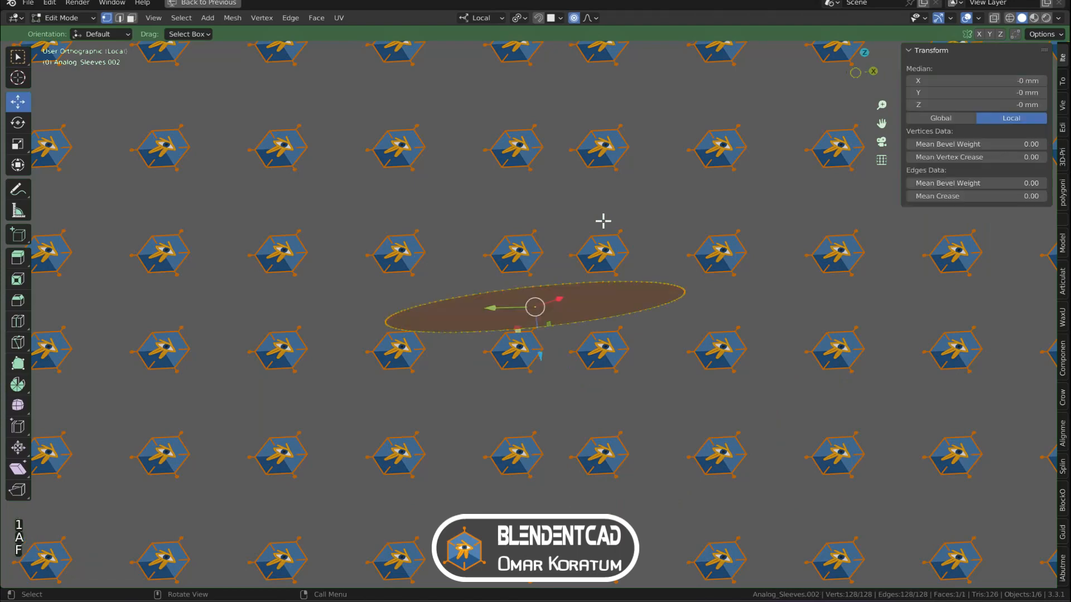
# Extrude the filled disc about 14 mm through the model and out past the gum to form a cylinder
pyautogui.press('3')
pyautogui.press('/')
pyautogui.scroll(-2, 603, 221)
pyautogui.keyDown('shift'); pyautogui.moveTo(717, 463); pyautogui.dragTo(695, 314, button='middle'); pyautogui.keyUp('shift')
pyautogui.scroll(2, 700, 260)
pyautogui.press('e')
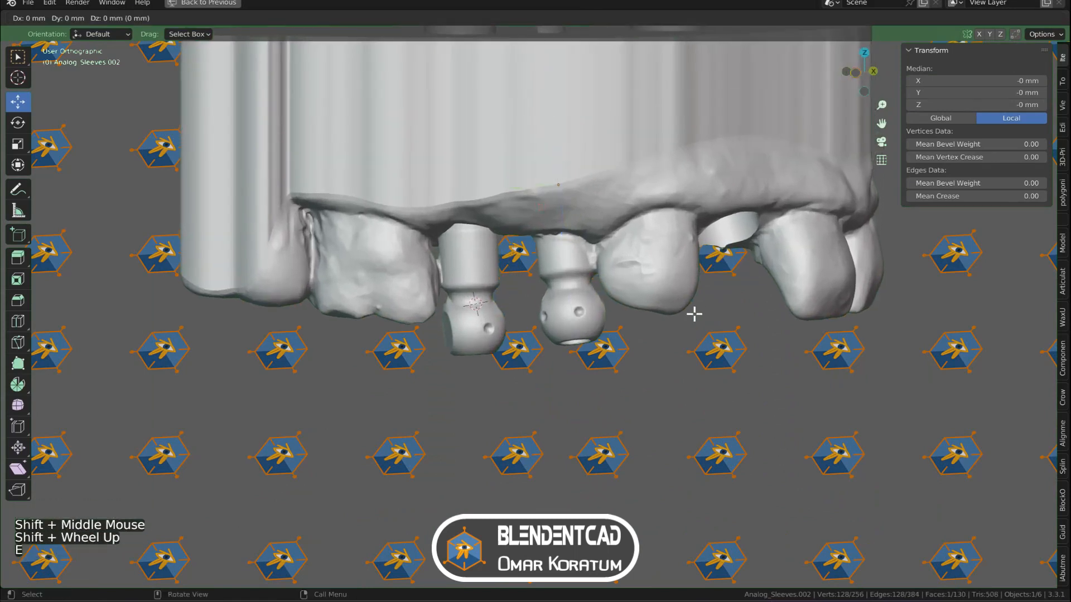
pyautogui.click(726, 496)
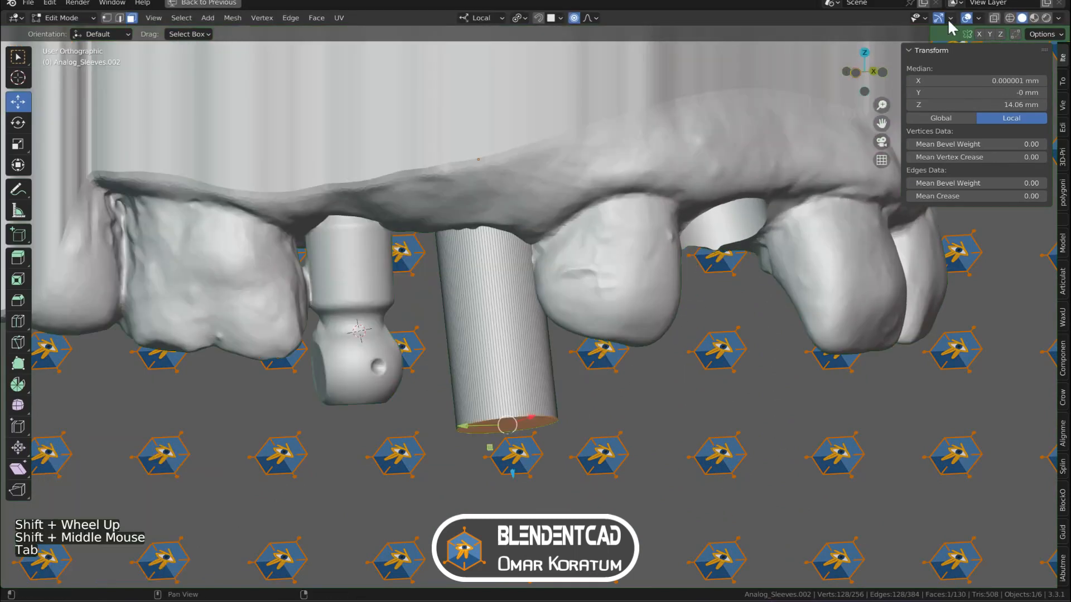
# Check the cylinder's normals with the Face Orientation overlay, switching it on and off again
pyautogui.press('Tab')
pyautogui.press('Tab')
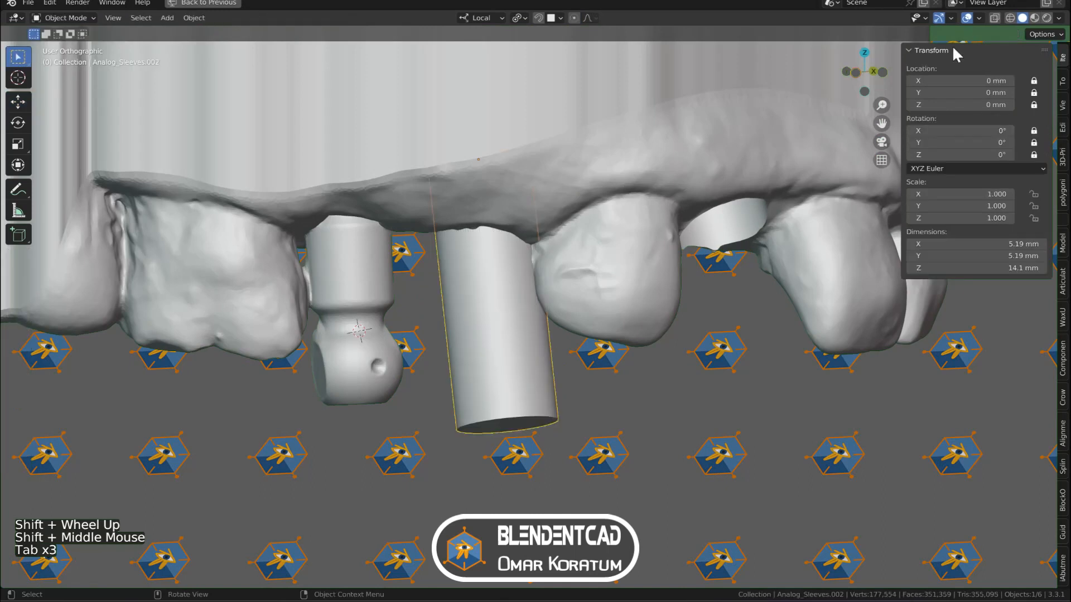
pyautogui.click(979, 17)
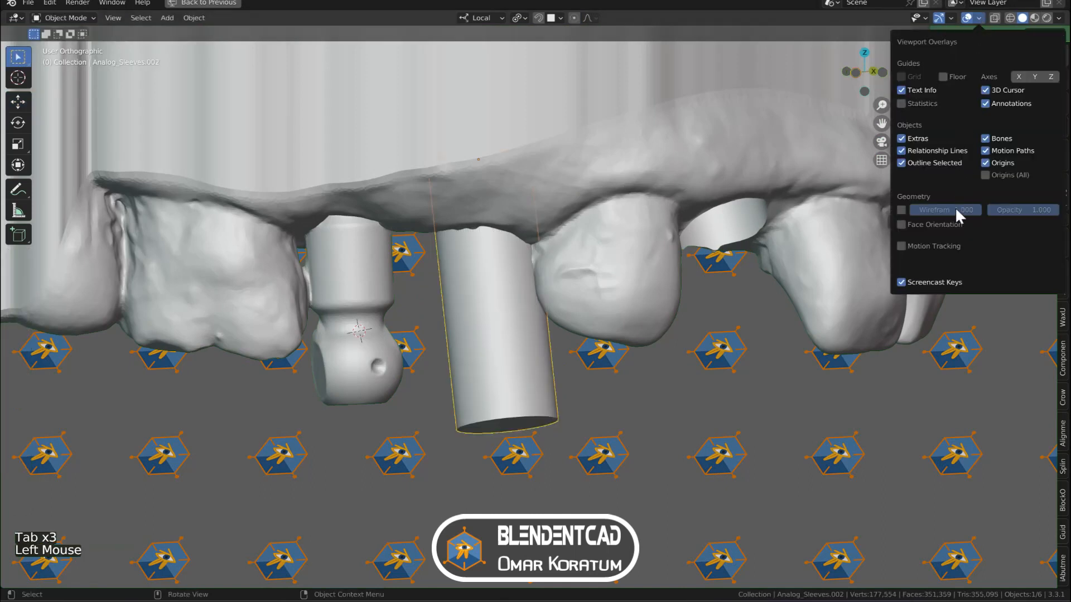
pyautogui.click(902, 225)
pyautogui.click(902, 225)
pyautogui.moveTo(516, 273); pyautogui.dragTo(497, 273, button='middle')
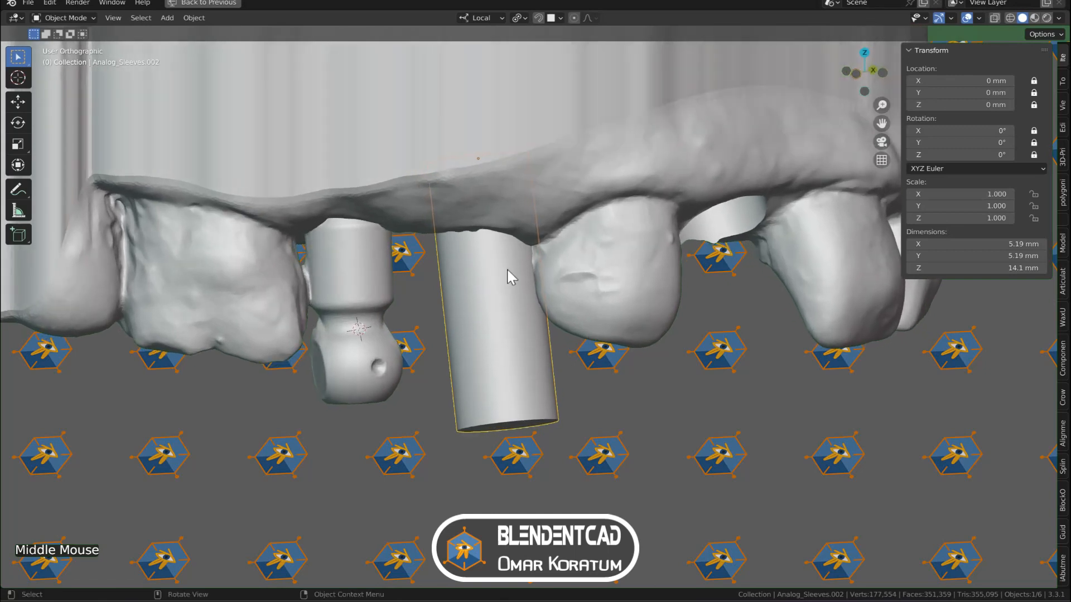
# Clip the view to the region around the extruded cylinder and inspect where it meets the gum
pyautogui.hotkey('alt', 'b')
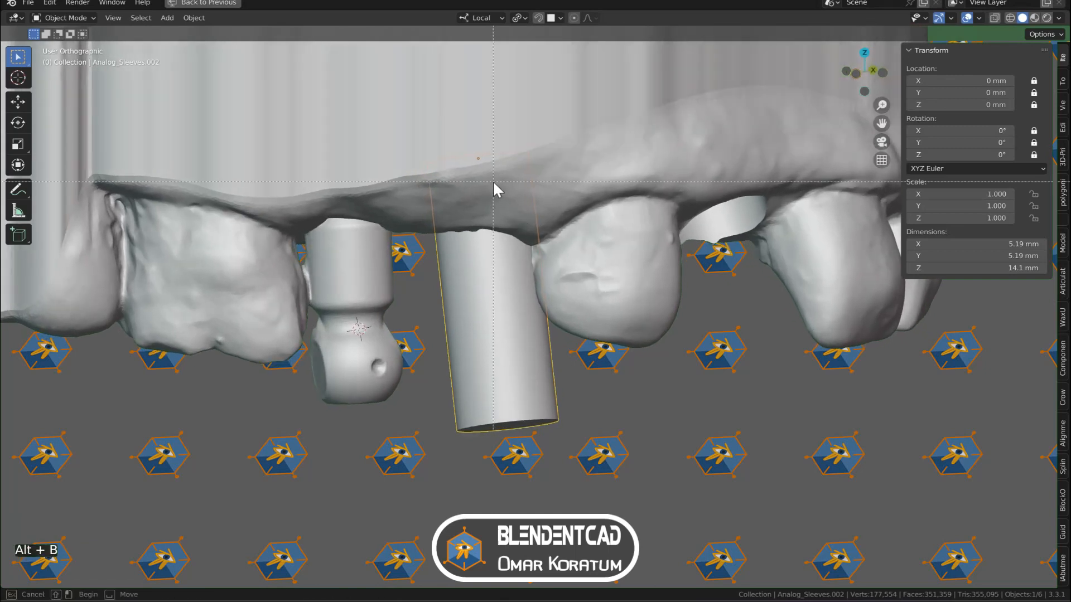
pyautogui.moveTo(497, 177); pyautogui.dragTo(594, 384)
pyautogui.moveTo(644, 311); pyautogui.dragTo(514, 306, button='middle')
pyautogui.scroll(1, 508, 301)
pyautogui.scroll(-1, 497, 292)
pyautogui.scroll(3, 491, 279)
pyautogui.moveTo(471, 240); pyautogui.dragTo(560, 276, button='middle')
pyautogui.keyDown('shift'); pyautogui.scroll(1, 497, 267); pyautogui.keyUp('shift')
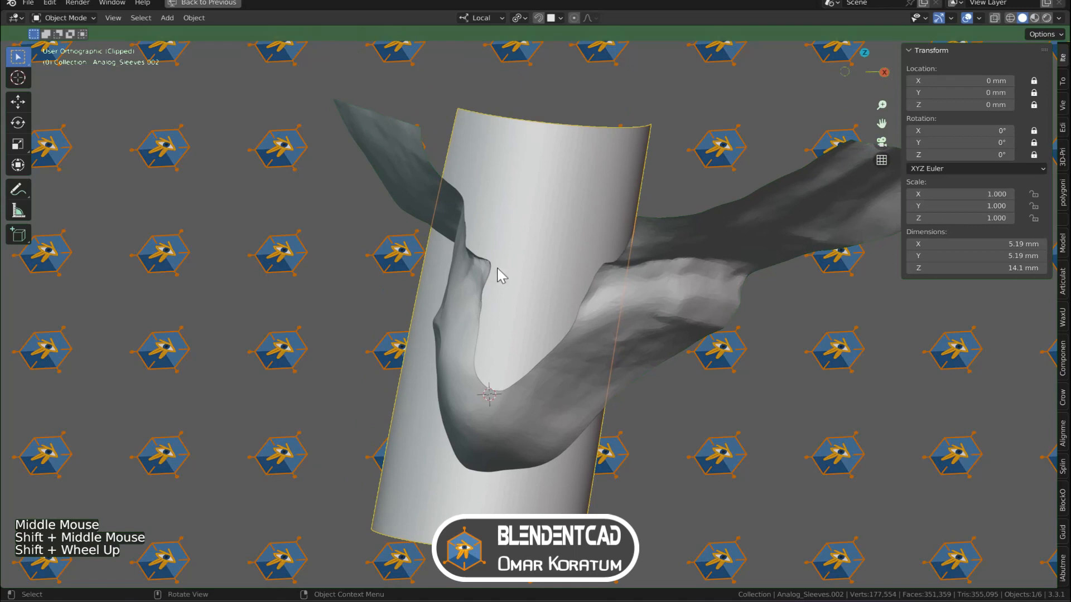
# Move a side edge of the cylinder with smooth proportional editing to reshape its wall against the surrounding gum surface
pyautogui.click(544, 239)
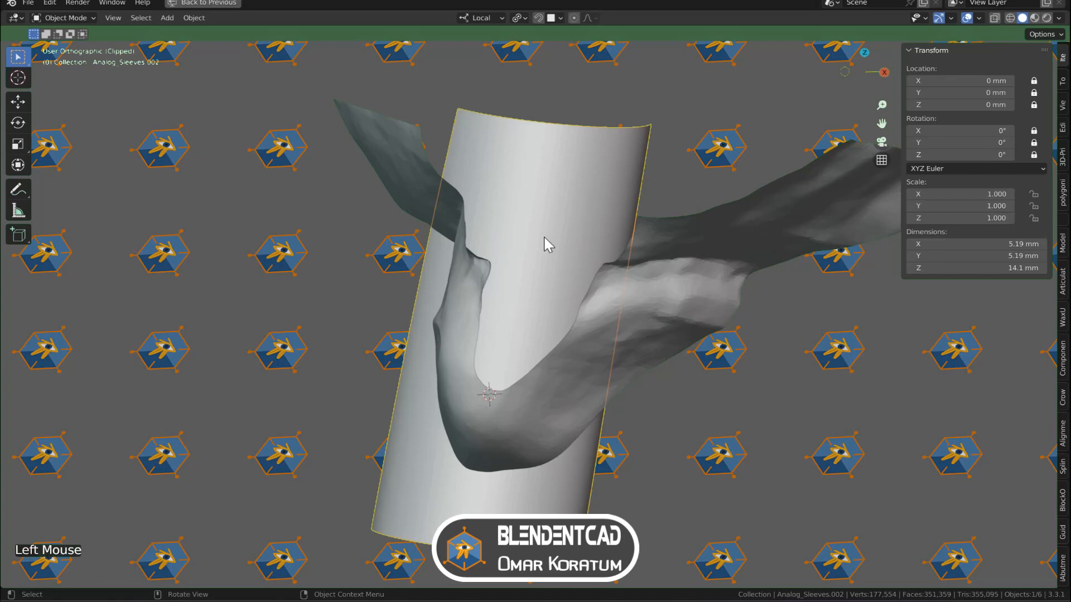
pyautogui.press('Tab')
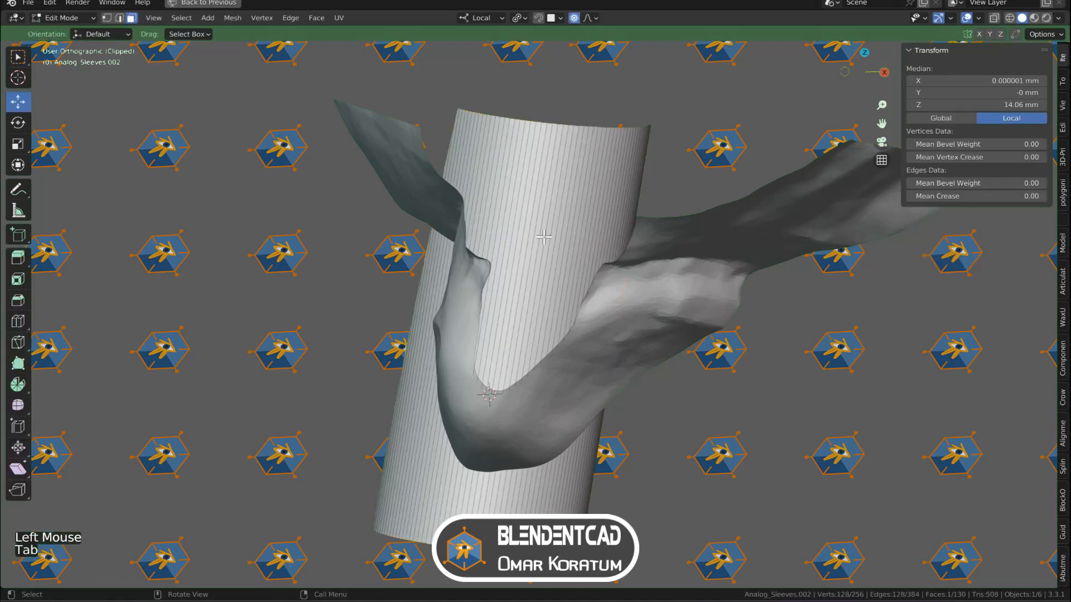
pyautogui.press('2')
pyautogui.click(527, 285)
pyautogui.scroll(-2, 528, 285)
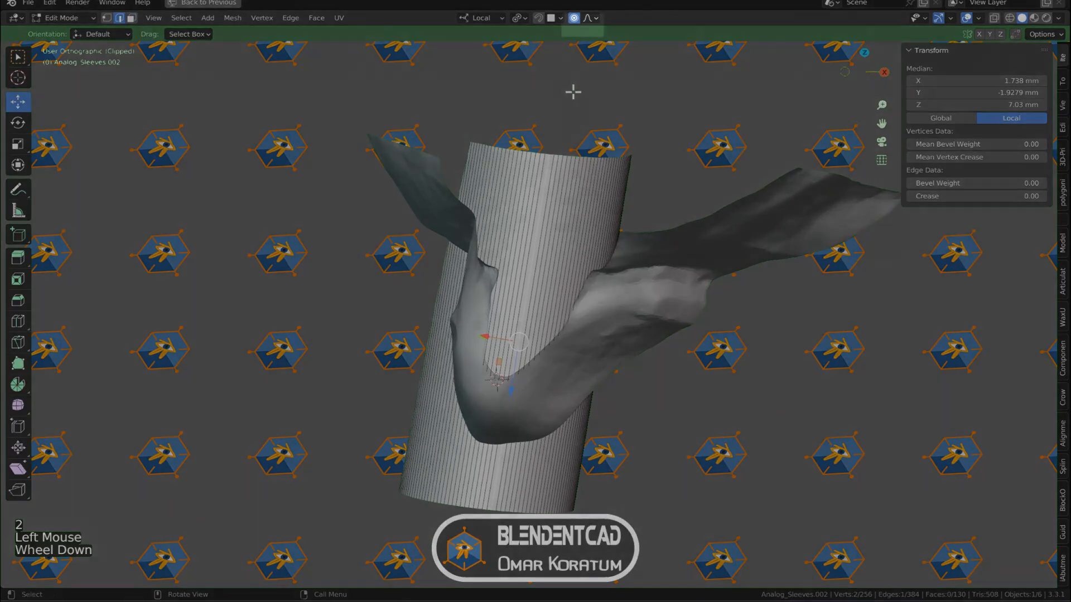
pyautogui.moveTo(574, 92); pyautogui.dragTo(617, 99, button='middle')
pyautogui.keyDown('shift'); pyautogui.moveTo(641, 176); pyautogui.dragTo(636, 165, button='middle'); pyautogui.keyUp('shift')
pyautogui.moveTo(636, 165); pyautogui.dragTo(623, 258, button='middle')
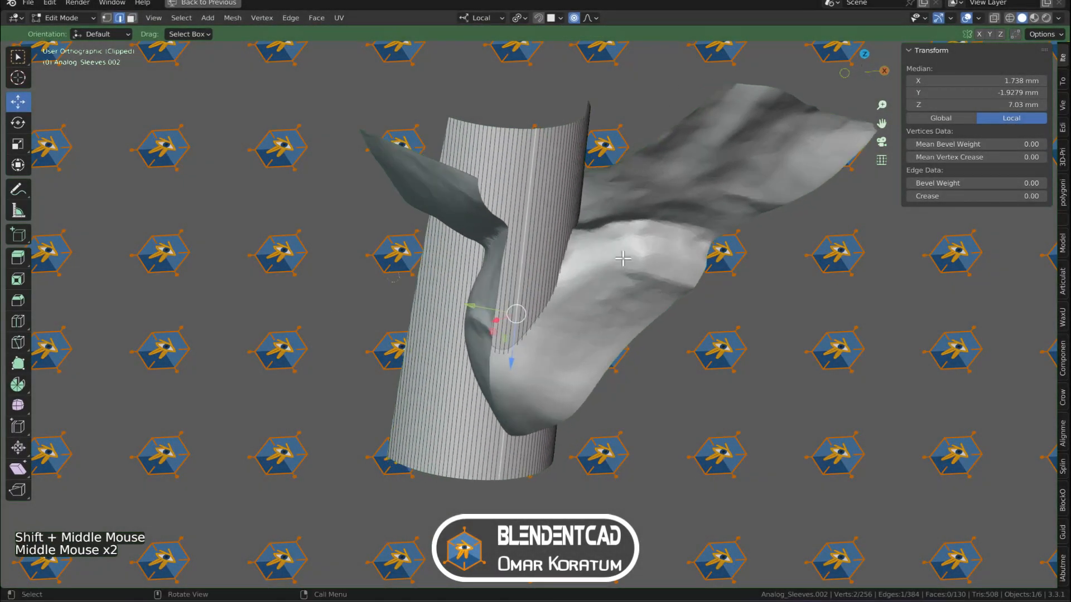
pyautogui.moveTo(696, 393); pyautogui.dragTo(676, 370, button='middle')
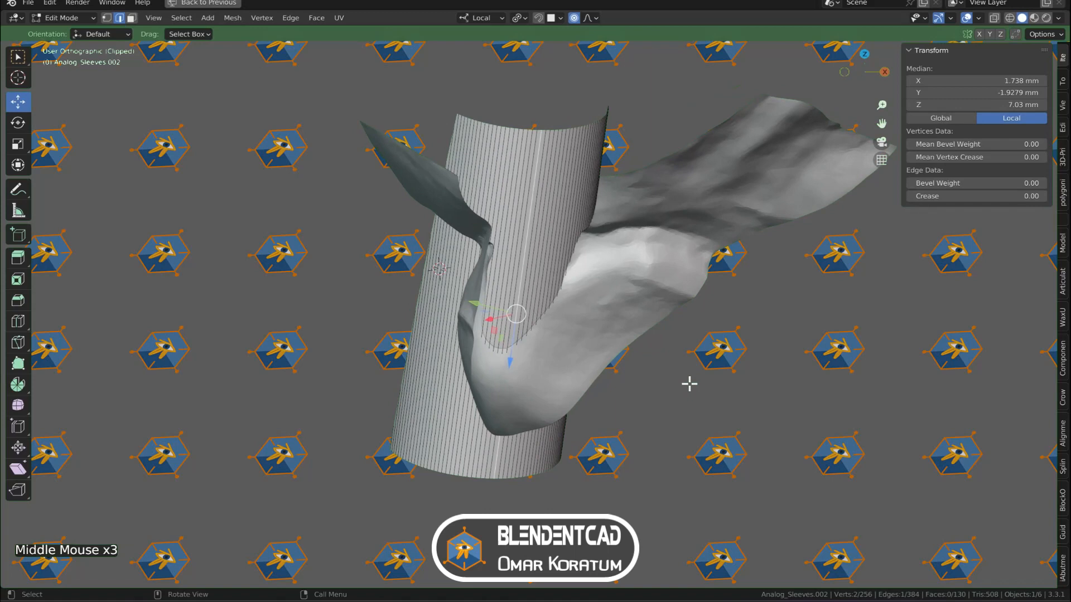
pyautogui.press('g')
pyautogui.scroll(-5, 690, 384)
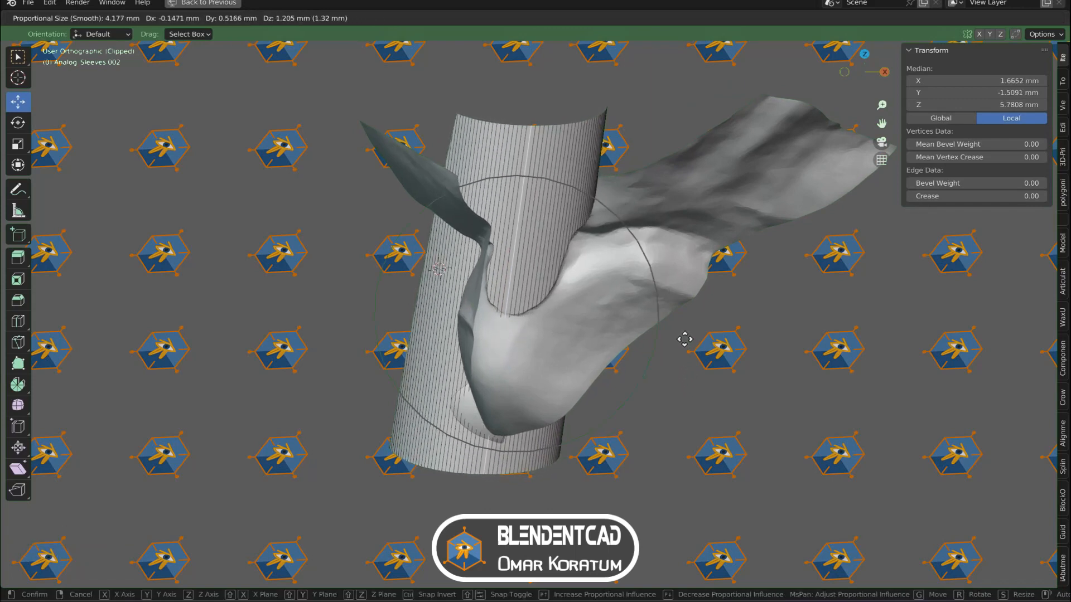
# Clear the view clipping and return the reshaped cylinder to Object Mode
pyautogui.moveTo(491, 402); pyautogui.dragTo(555, 265, button='middle')
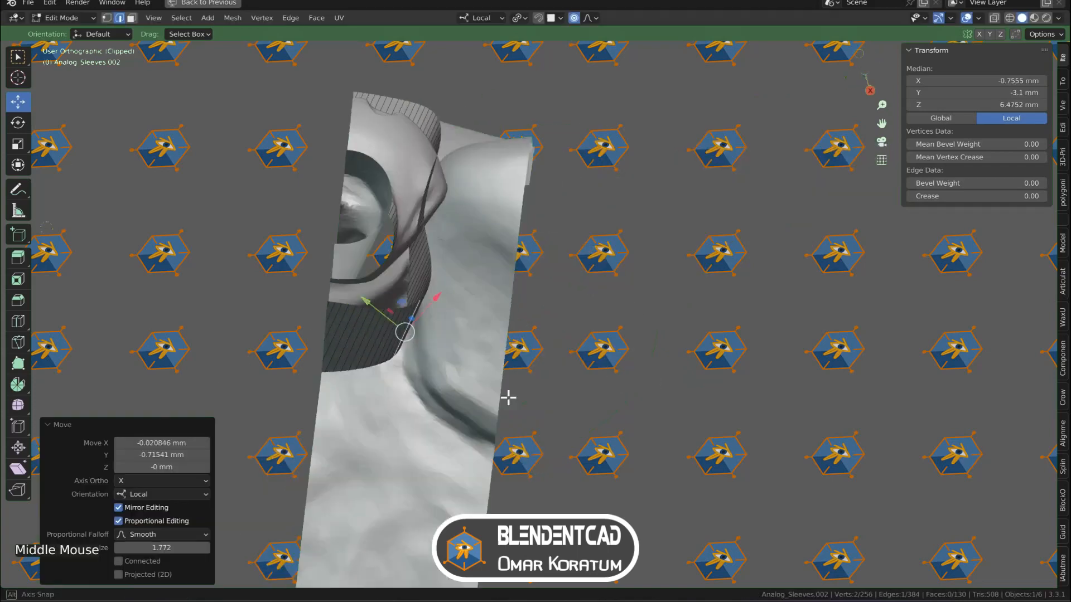
pyautogui.scroll(-1, 507, 397)
pyautogui.scroll(-2, 563, 215)
pyautogui.scroll(2, 564, 216)
pyautogui.scroll(-2, 543, 203)
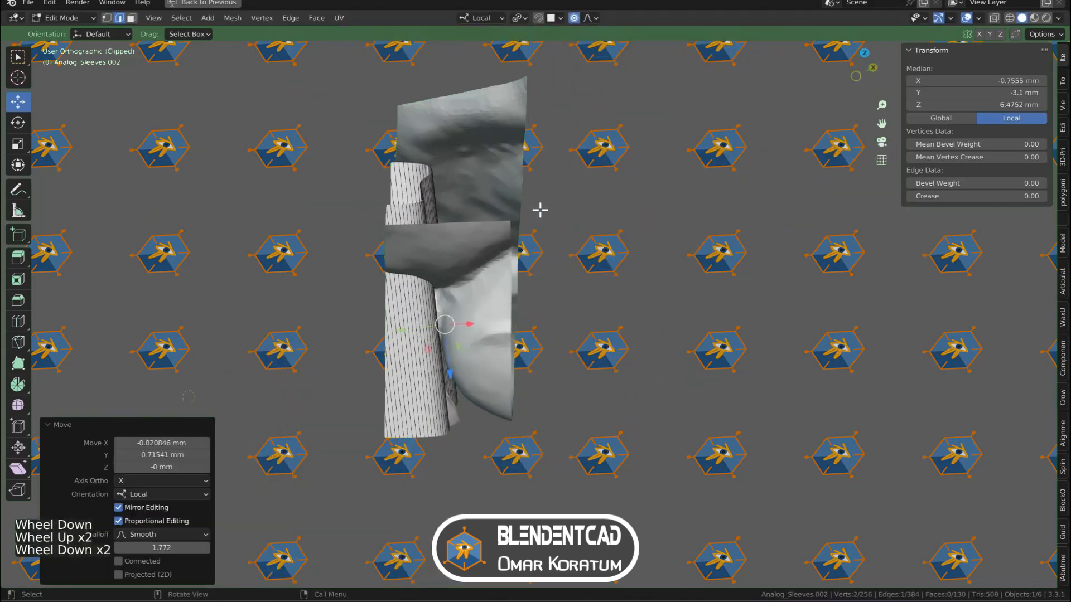
pyautogui.hotkey('alt', 'b')
pyautogui.scroll(-2, 528, 254)
pyautogui.press('Tab')
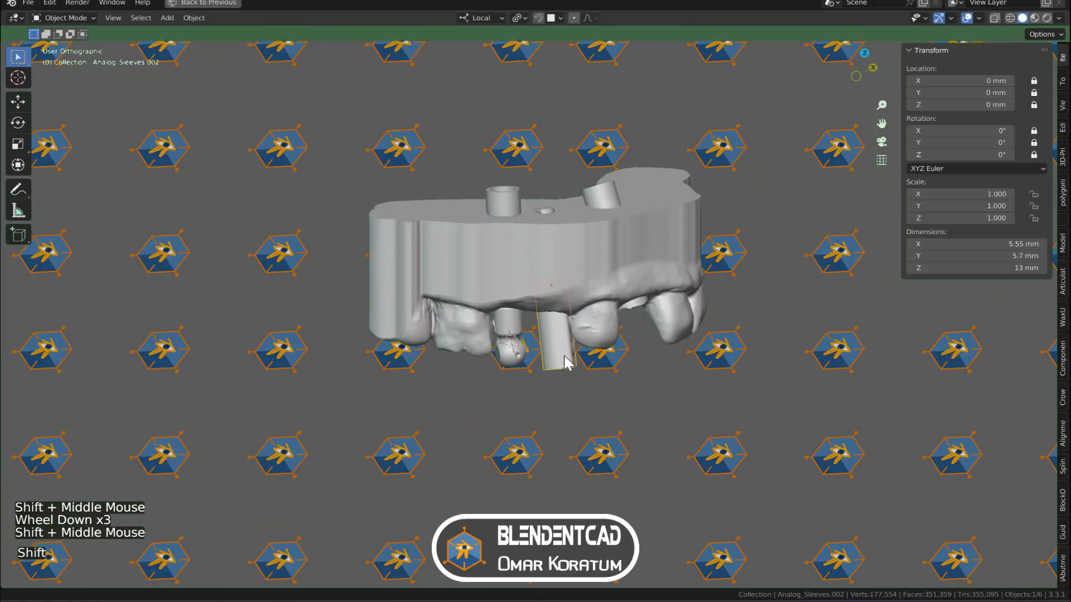
# Select the neighbouring analog sleeve on the molar side of the reshaped cylinder
pyautogui.keyDown('shift'); pyautogui.moveTo(562, 355); pyautogui.dragTo(566, 369, button='middle'); pyautogui.keyUp('shift')
pyautogui.scroll(1, 566, 369)
pyautogui.moveTo(566, 369); pyautogui.dragTo(565, 344, button='middle')
pyautogui.scroll(1, 564, 344)
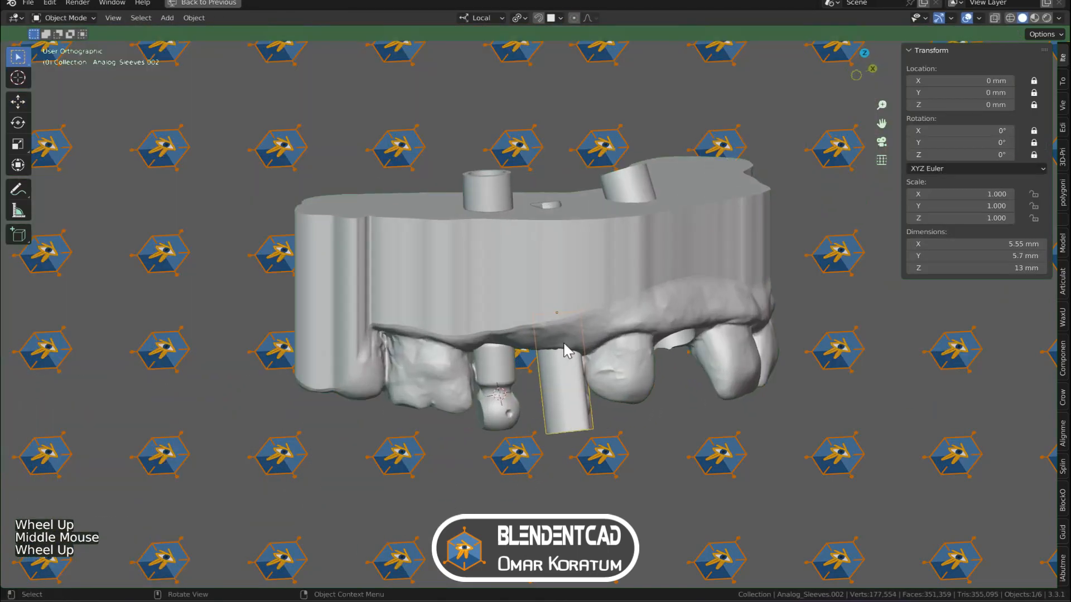
pyautogui.scroll(1, 564, 344)
pyautogui.click(487, 161)
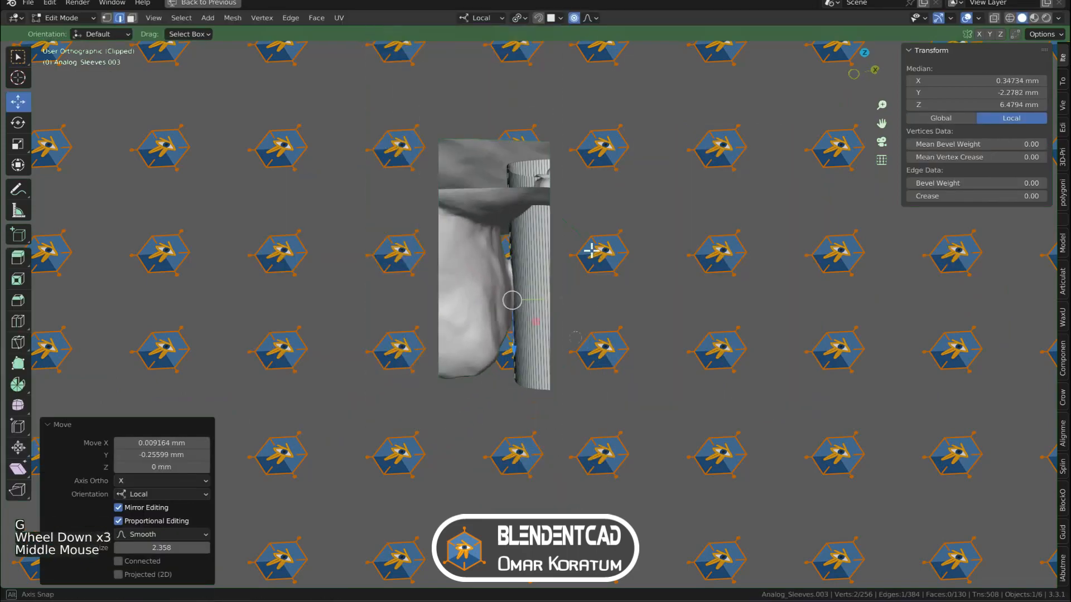
# Remove the clipping around the second cylinder and show both cylinders on the full upper model
pyautogui.scroll(-1, 591, 250)
pyautogui.hotkey('alt', 'b')
pyautogui.scroll(4, 609, 78)
pyautogui.moveTo(610, 78); pyautogui.dragTo(558, 301, button='middle')
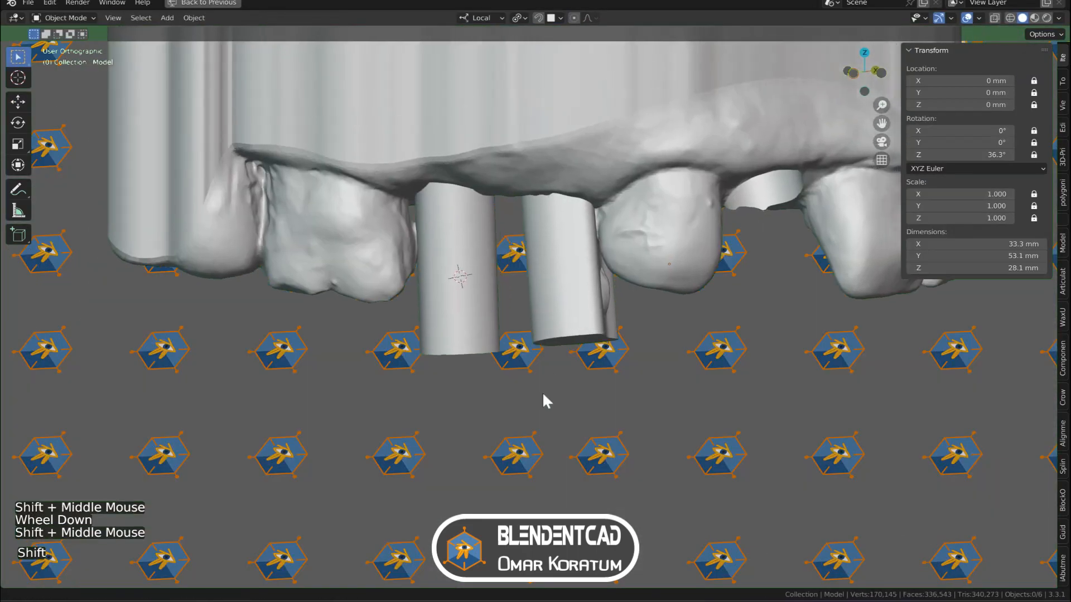
# Join the two cylinders into one object and add the upper model to the selection
pyautogui.scroll(1, 546, 400)
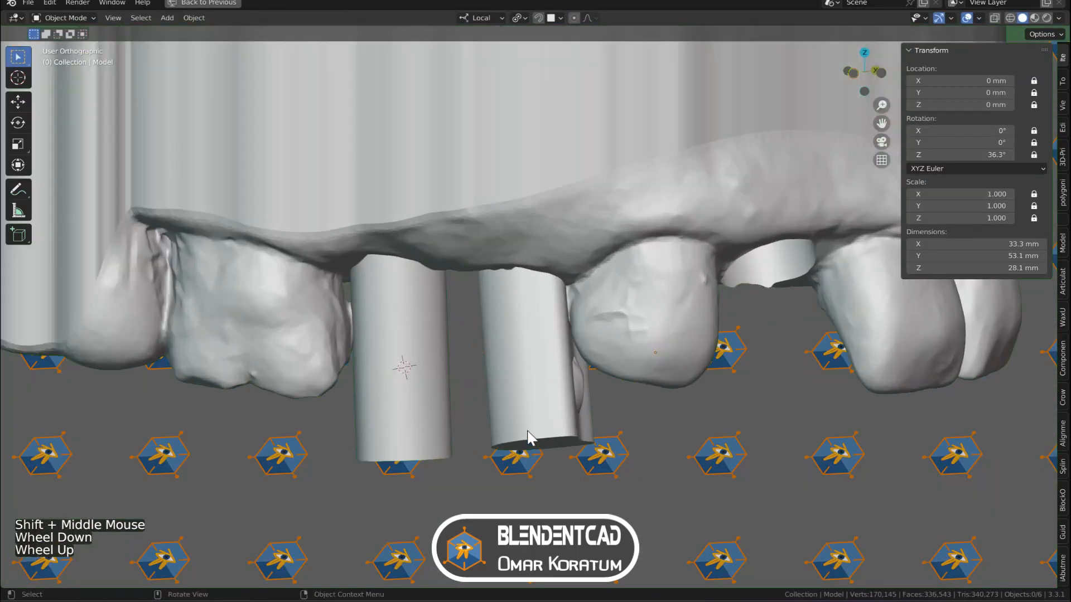
pyautogui.click(385, 310)
pyautogui.keyDown('shift'); pyautogui.click(494, 304); pyautogui.keyUp('shift')
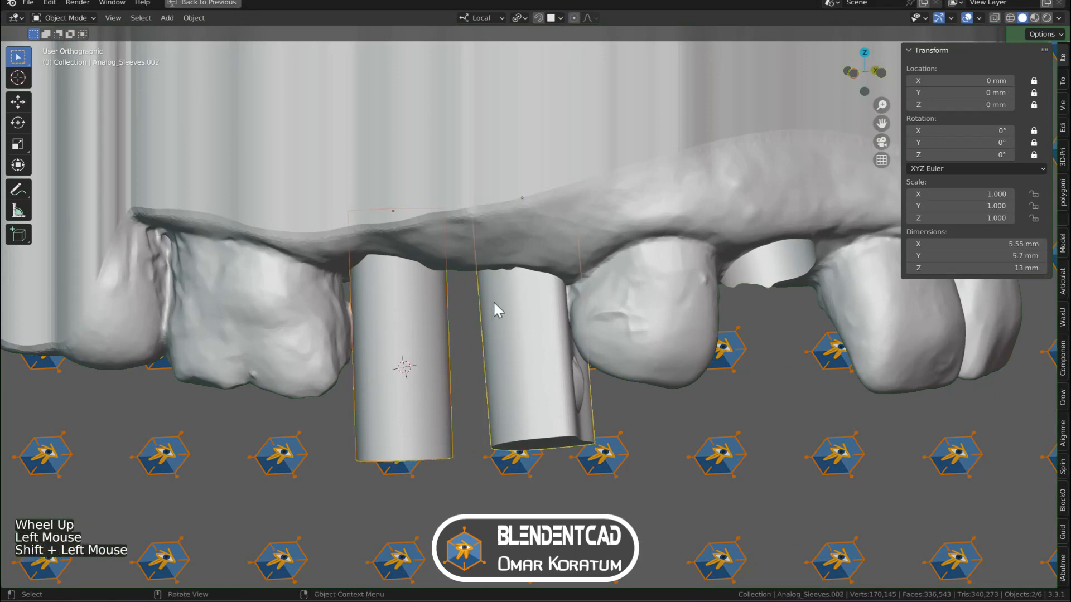
pyautogui.hotkey('ctrl', 'j')
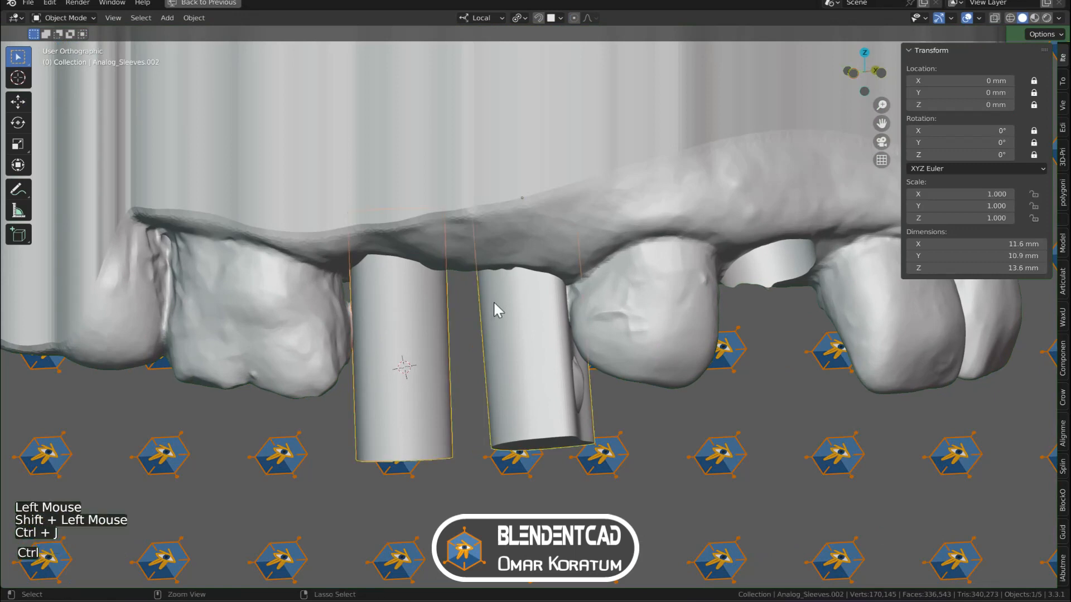
pyautogui.keyDown('shift'); pyautogui.click(618, 291); pyautogui.keyUp('shift')
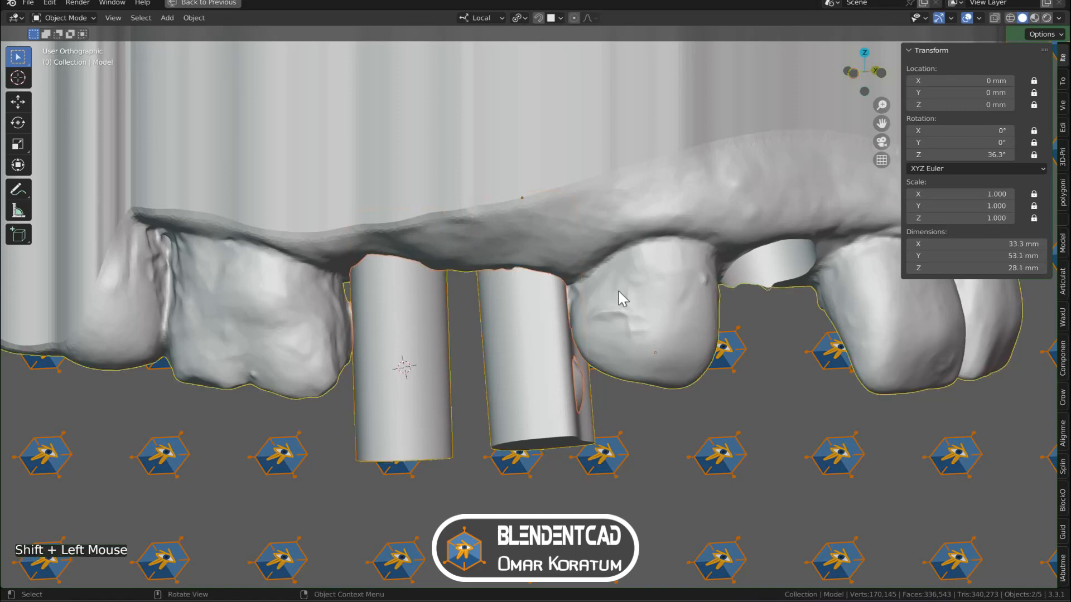
# Subtract the joined cylinders from the upper model with an Auto Boolean Difference
pyautogui.hotkey('ctrl', 'shift', 'b')
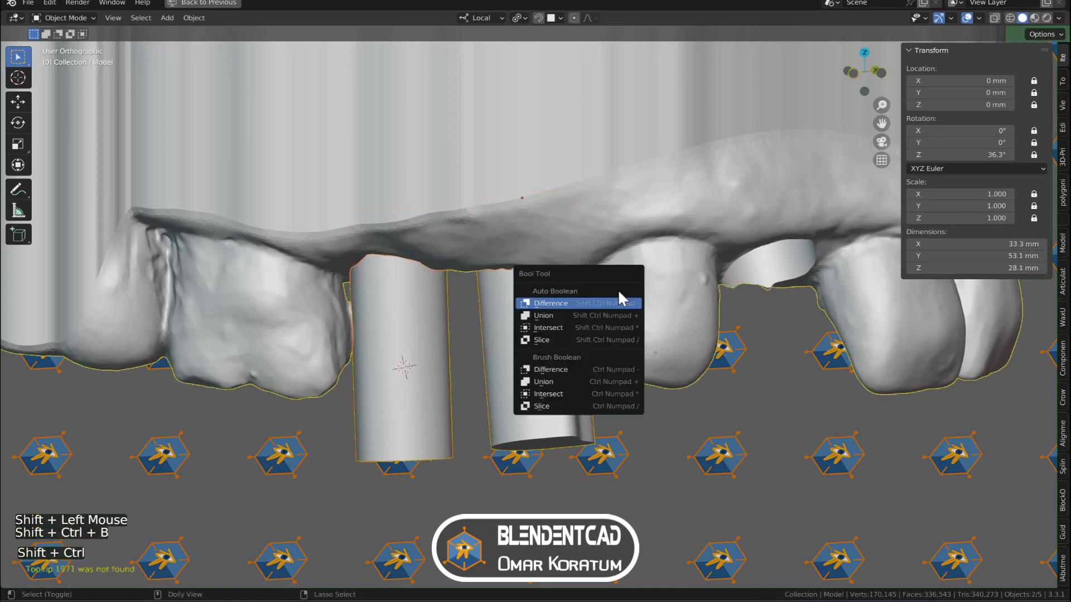
pyautogui.click(549, 304)
pyautogui.moveTo(550, 246); pyautogui.dragTo(565, 412, button='middle')
pyautogui.scroll(3, 562, 379)
pyautogui.moveTo(648, 314); pyautogui.dragTo(485, 293, button='middle')
pyautogui.scroll(1, 652, 226)
pyautogui.scroll(-1, 651, 226)
pyautogui.scroll(2, 652, 226)
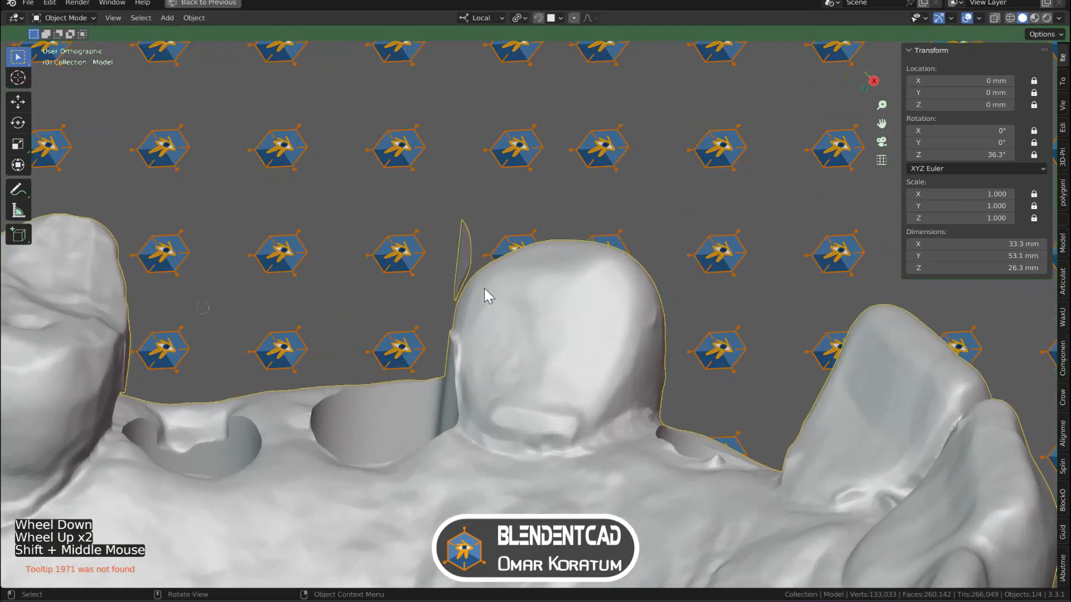
# In Edit Mode, select the loose linked sliver floating beside the tooth next to the sockets and delete it
pyautogui.press('Tab')
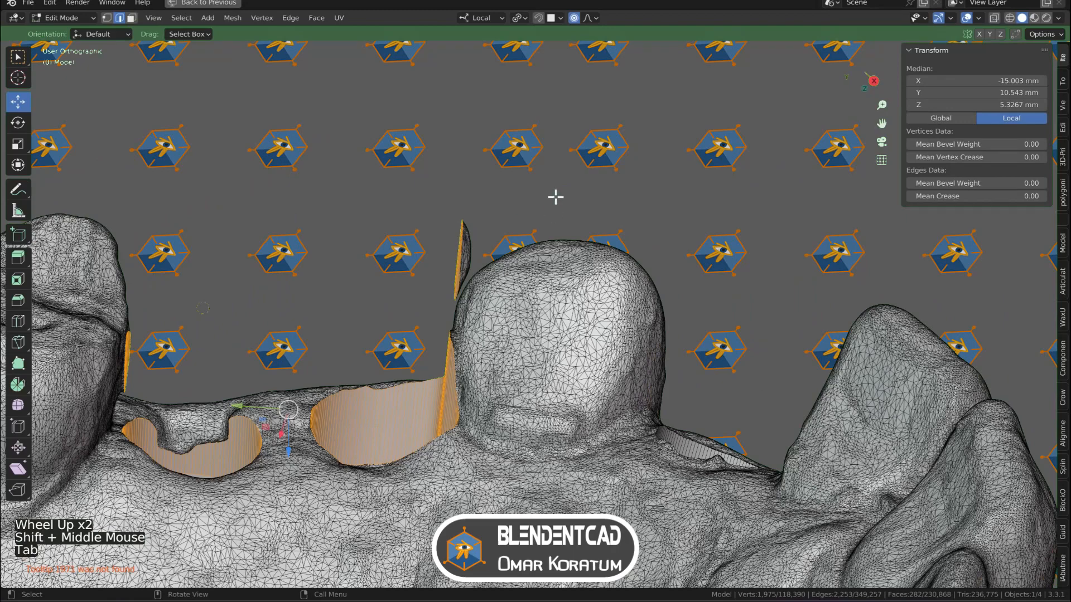
pyautogui.click(525, 206)
pyautogui.press('l')
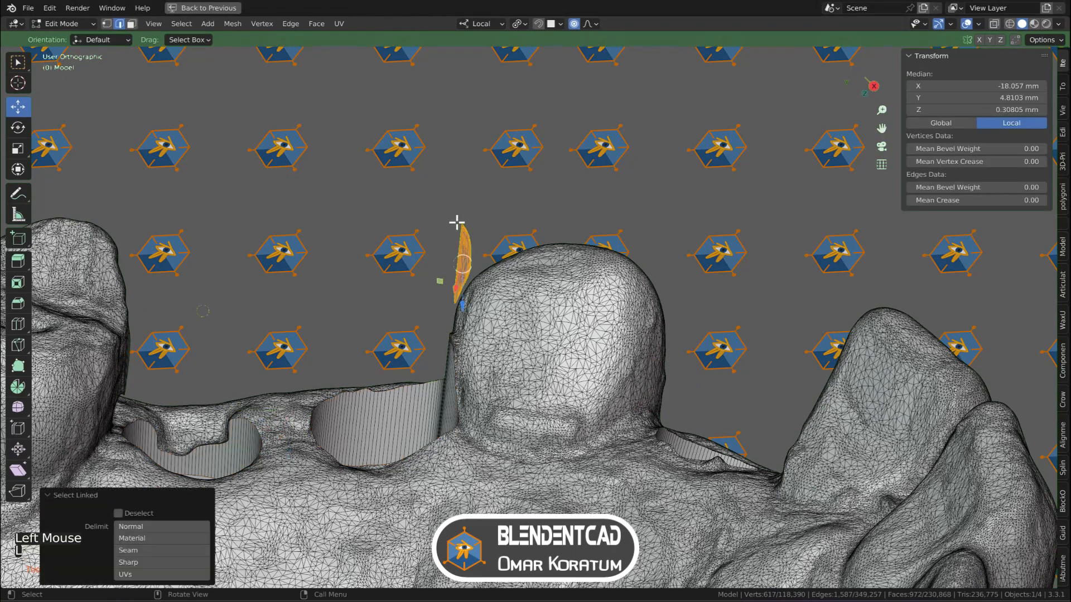
pyautogui.press('x')
pyautogui.click(457, 223)
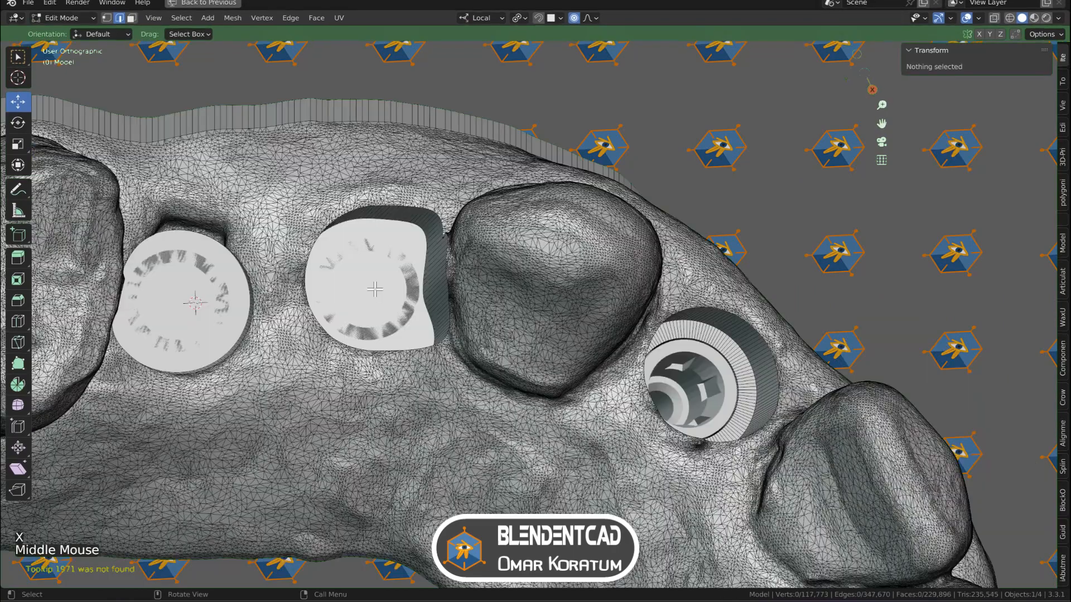
# Turn off proportional editing and deepen the two cut sockets by moving their floor faces along local Z, ending in Object Mode
pyautogui.press('3')
pyautogui.click(375, 290)
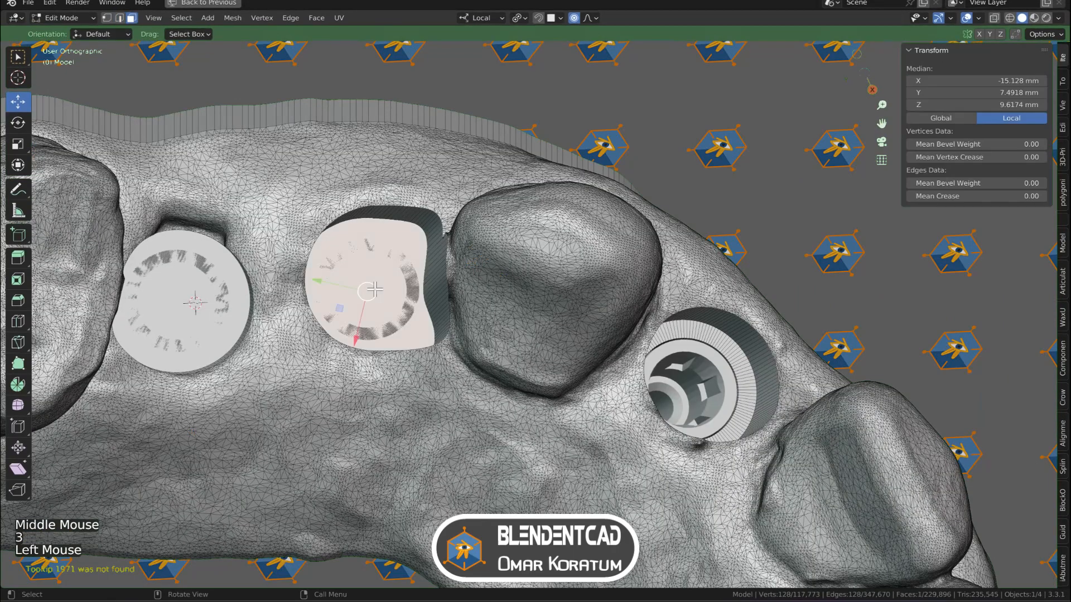
pyautogui.keyDown('shift'); pyautogui.click(199, 298); pyautogui.keyUp('shift')
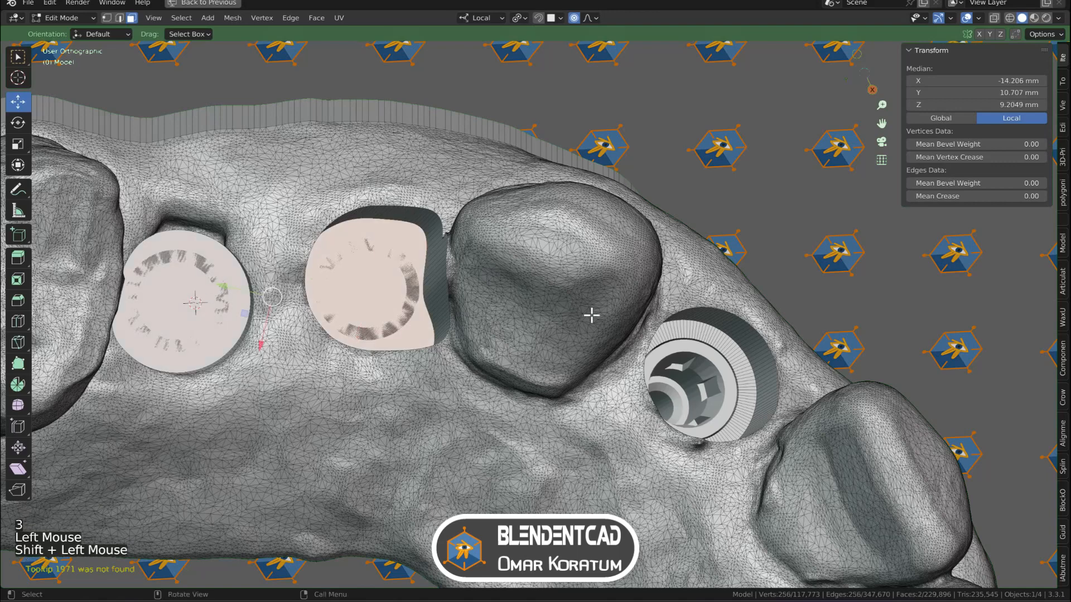
pyautogui.moveTo(589, 317); pyautogui.dragTo(590, 303, button='middle')
pyautogui.press('g')
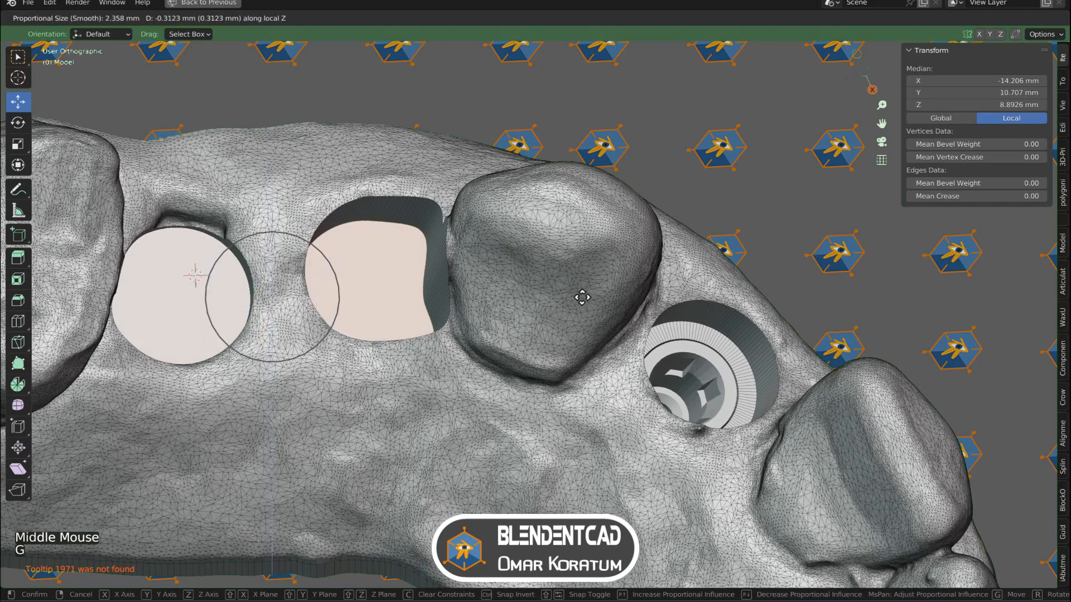
pyautogui.rightClick(580, 312)
pyautogui.click(573, 19)
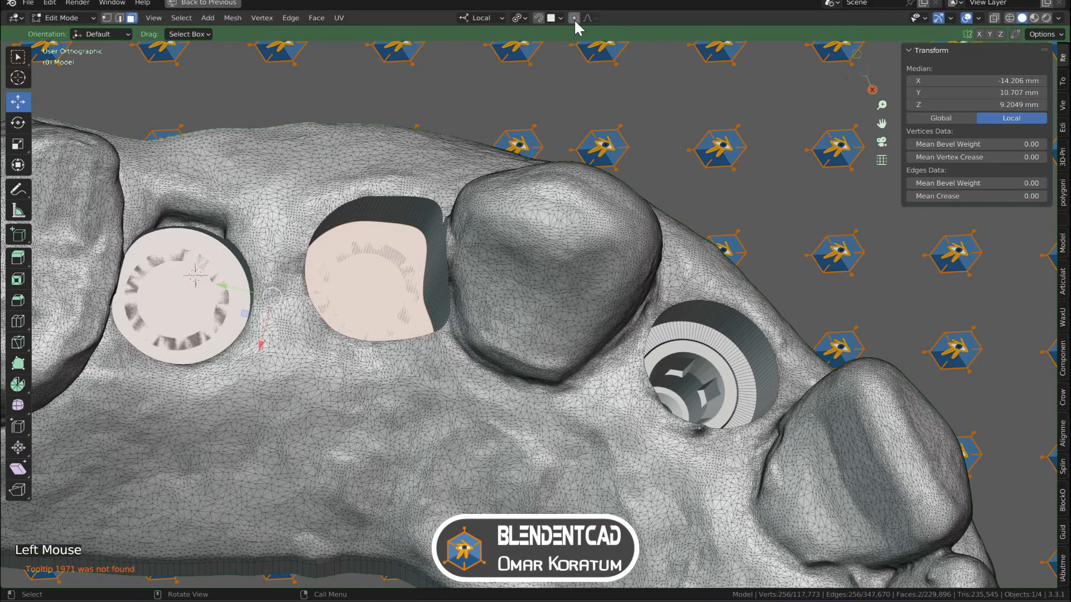
pyautogui.press('Tab')
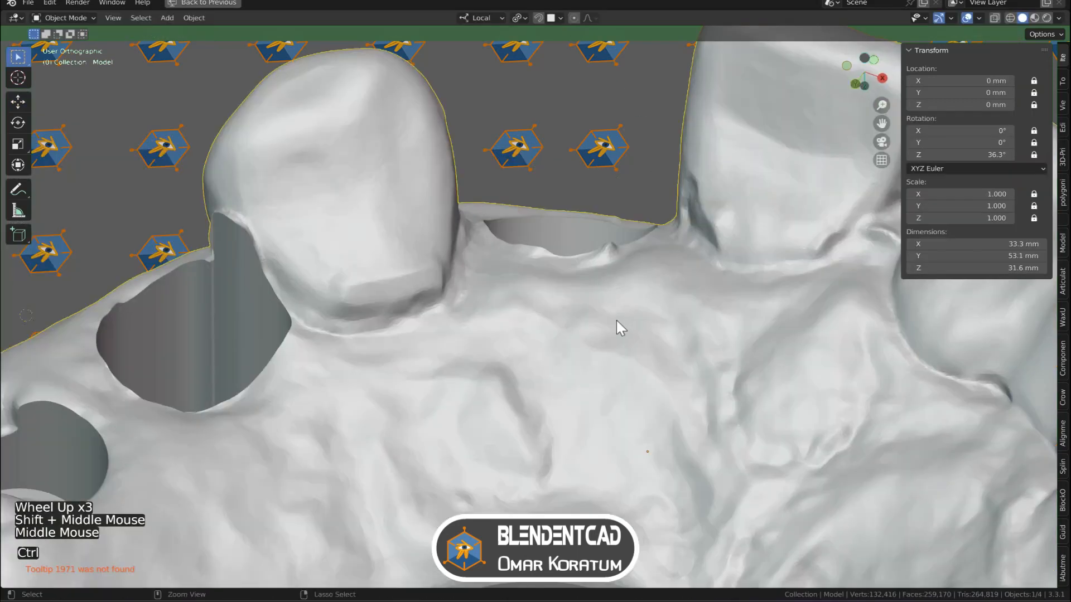
# Switch the upper model to Sculpt Mode and clear its mask
pyautogui.hotkey('ctrl', 'Tab')
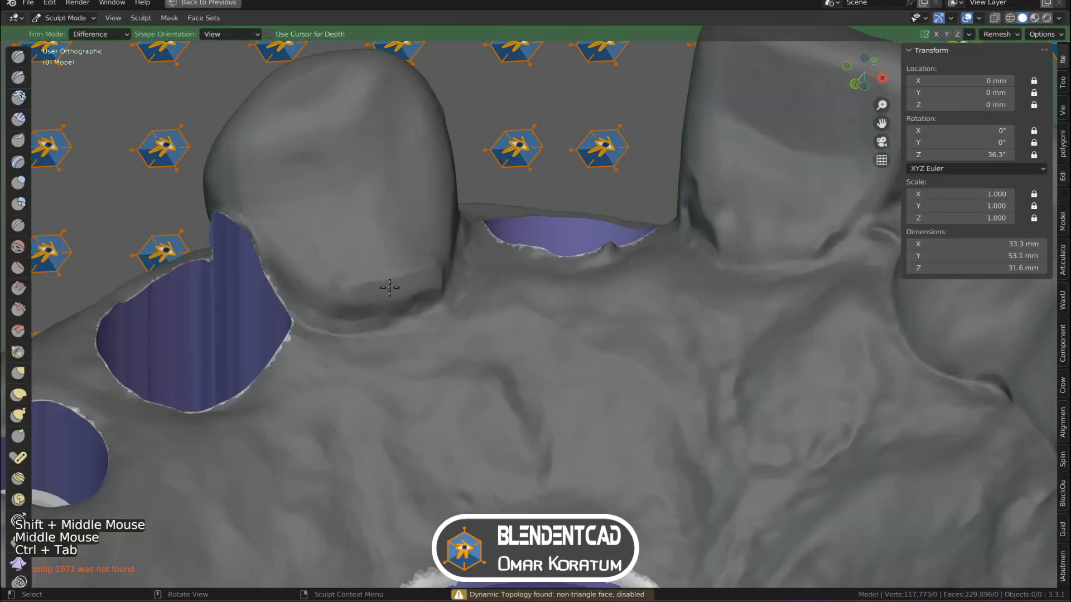
pyautogui.keyDown('shift'); pyautogui.scroll(-1, 273, 280); pyautogui.keyUp('shift')
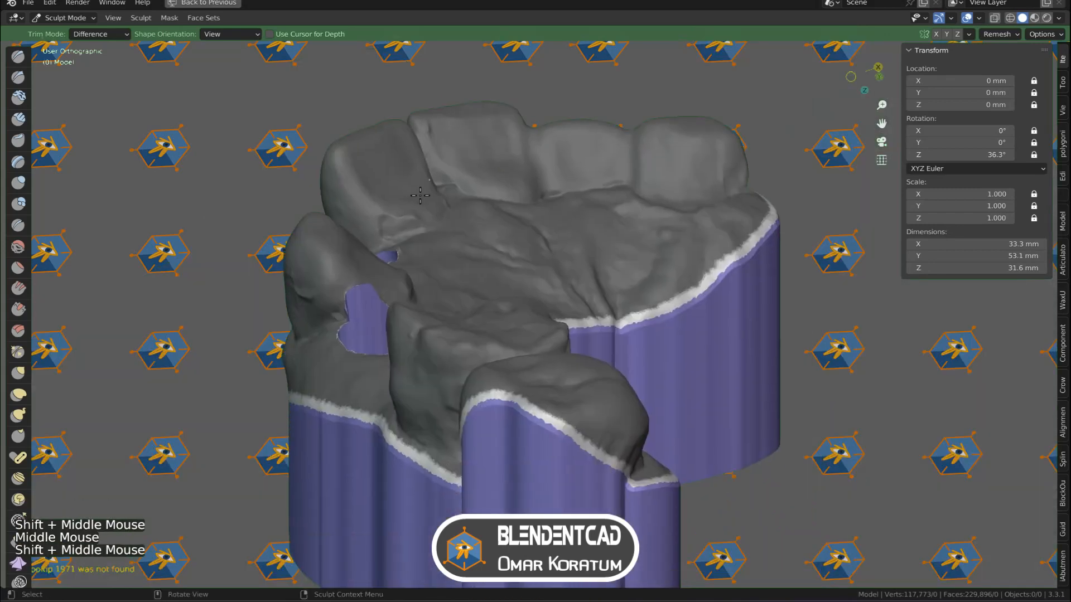
pyautogui.moveTo(446, 335)
pyautogui.mouseDown(button='middle')
pyautogui.moveTo(402, 282)
pyautogui.moveTo(473, 319)
pyautogui.moveTo(478, 292)
pyautogui.mouseUp(button='middle')
pyautogui.scroll(3, 473, 319)
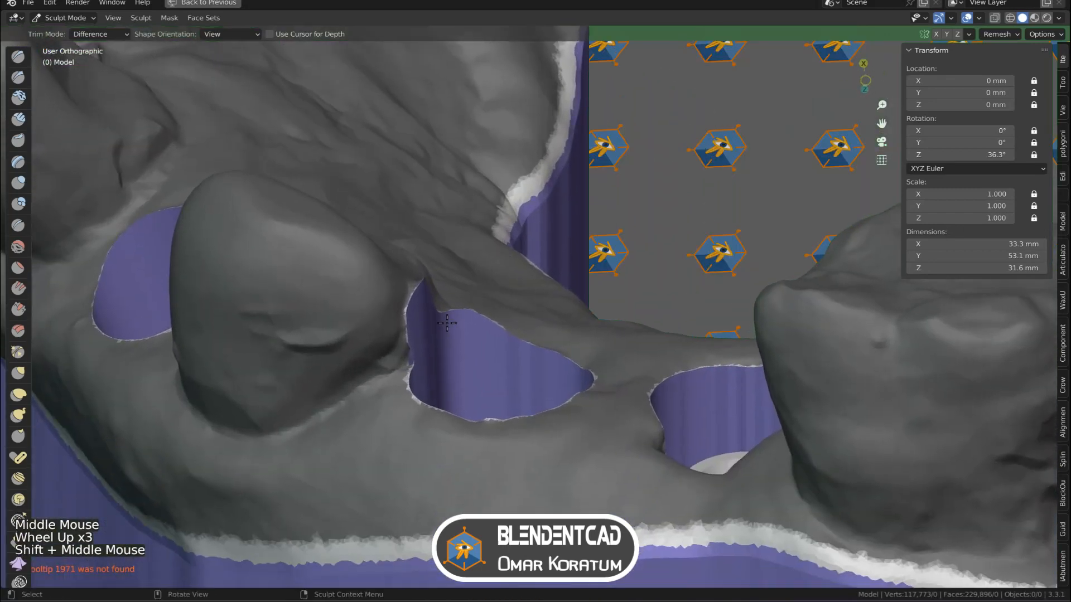
pyautogui.click(175, 18)
pyautogui.click(196, 54)
pyautogui.moveTo(352, 328); pyautogui.dragTo(302, 296, button='middle')
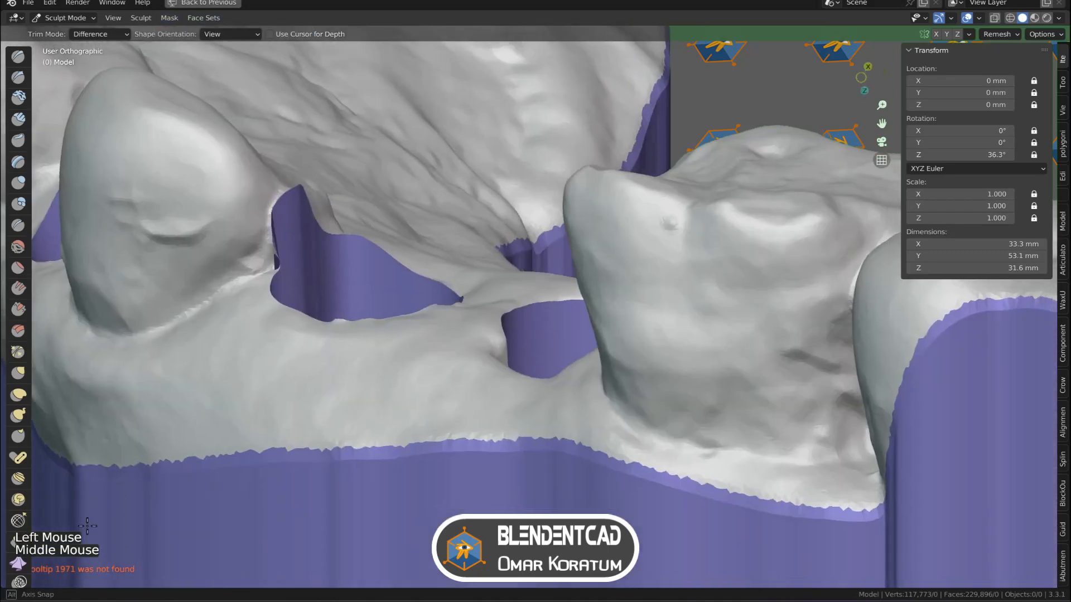
# Choose the Simplify brush and enable Dyntopo for the model, accepting the vertex data warning
pyautogui.scroll(1, 301, 296)
pyautogui.click(20, 582)
pyautogui.click(929, 34)
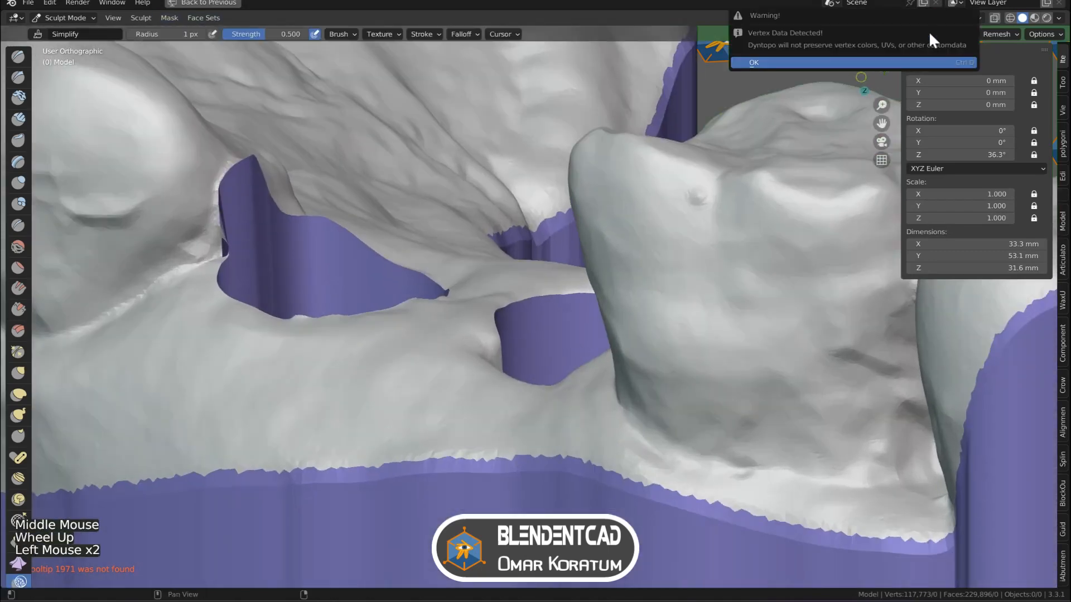
pyautogui.click(872, 62)
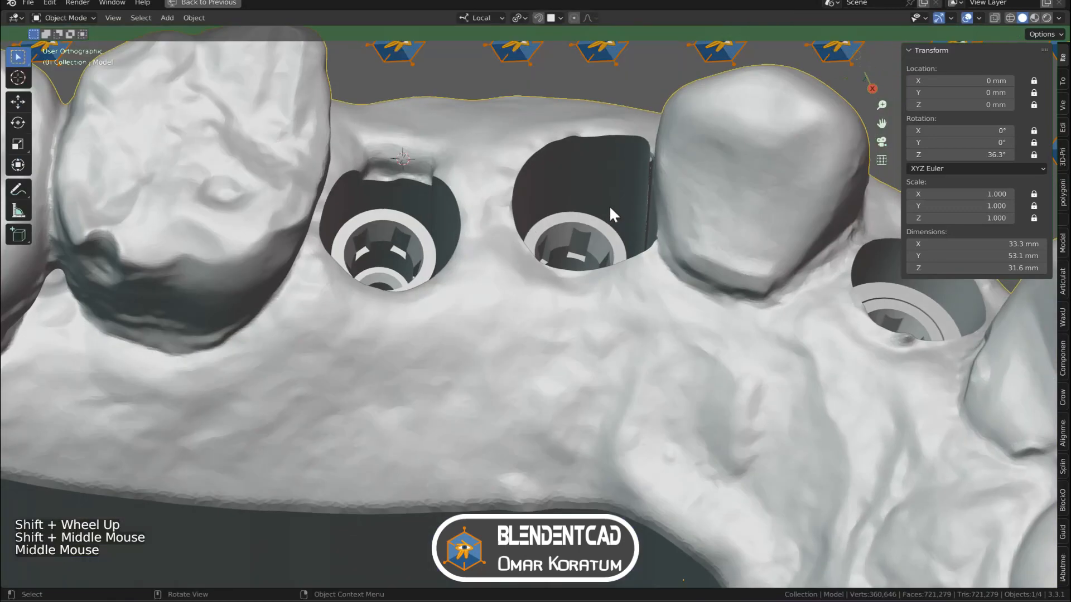
pyautogui.keyDown('shift'); pyautogui.moveTo(609, 212); pyautogui.dragTo(491, 369, button='middle'); pyautogui.keyUp('shift')
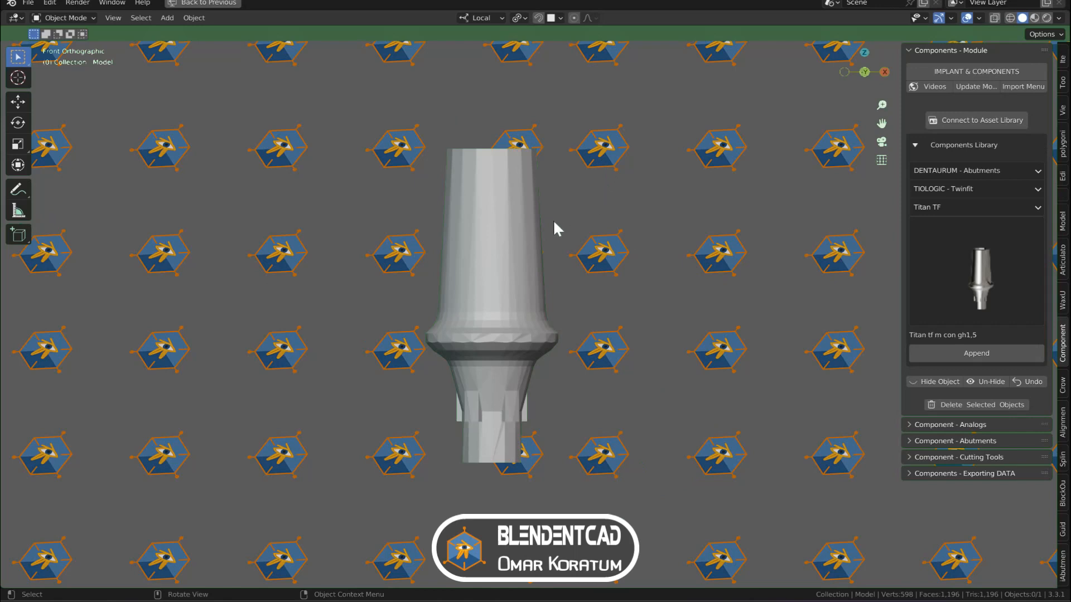
# Duplicate the Titan TF abutment in place and open the copy in Edit Mode, isolated in local view
pyautogui.click(499, 240)
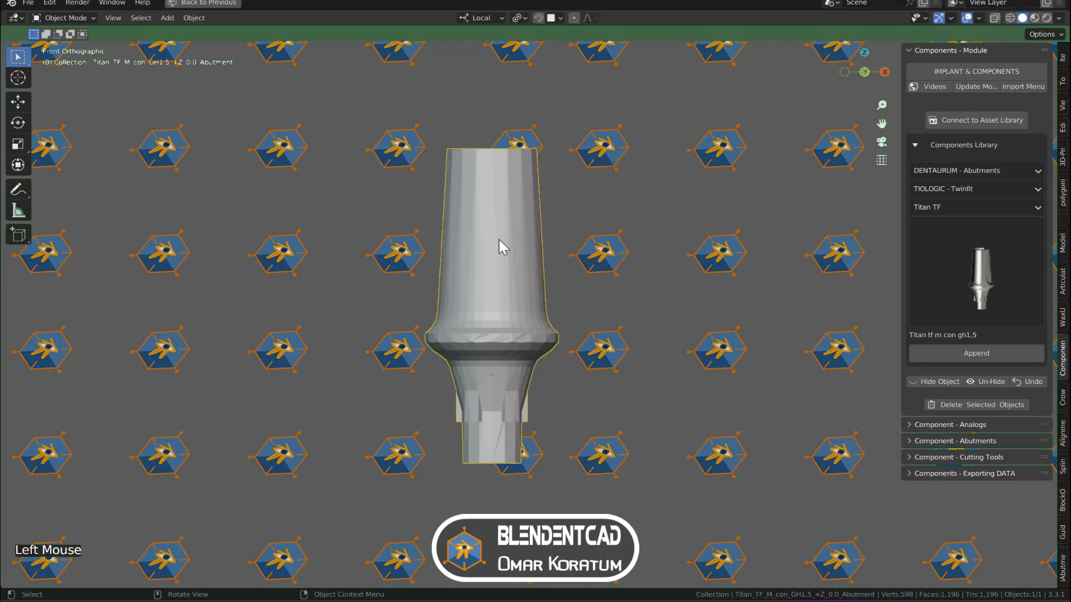
pyautogui.hotkey('shift', 'd')
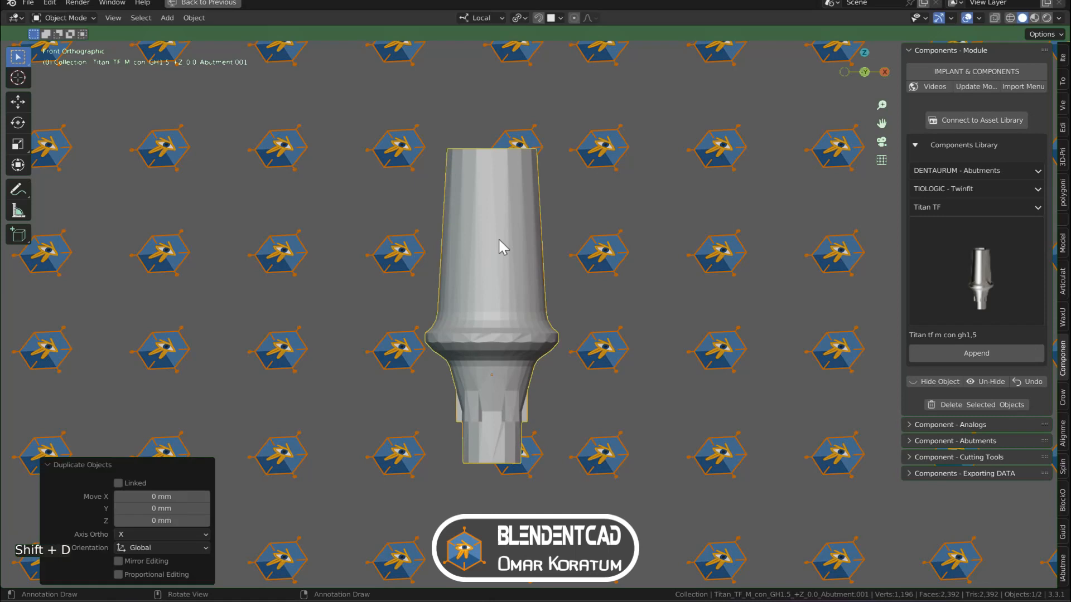
pyautogui.press('/')
pyautogui.press('Tab')
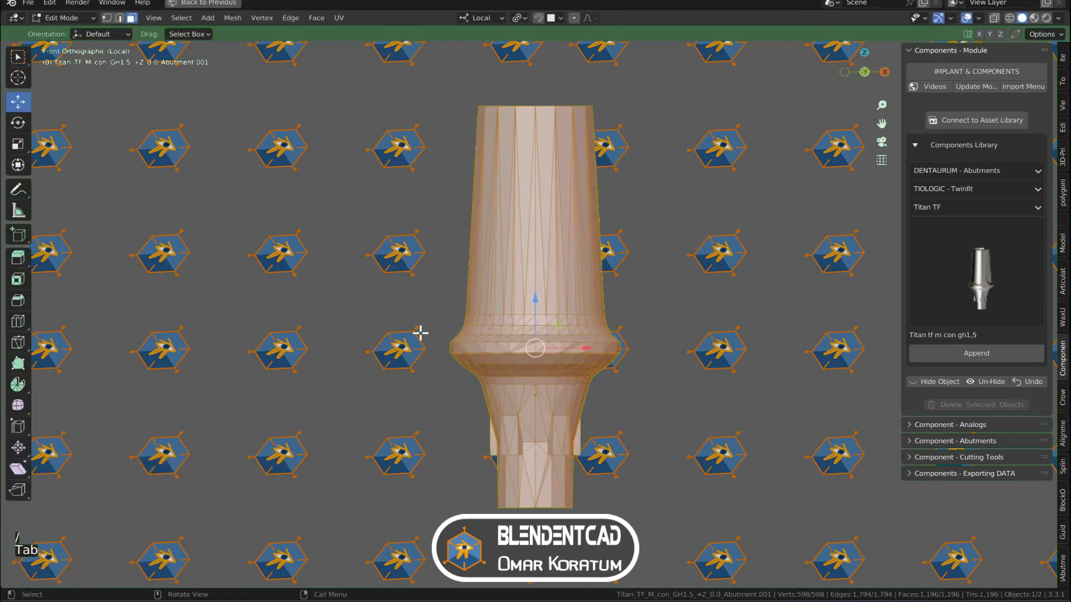
# With X-ray on, box-select the abutment copy's vertices from the widest shoulder line downward and delete them
pyautogui.click(413, 344)
pyautogui.click(993, 19)
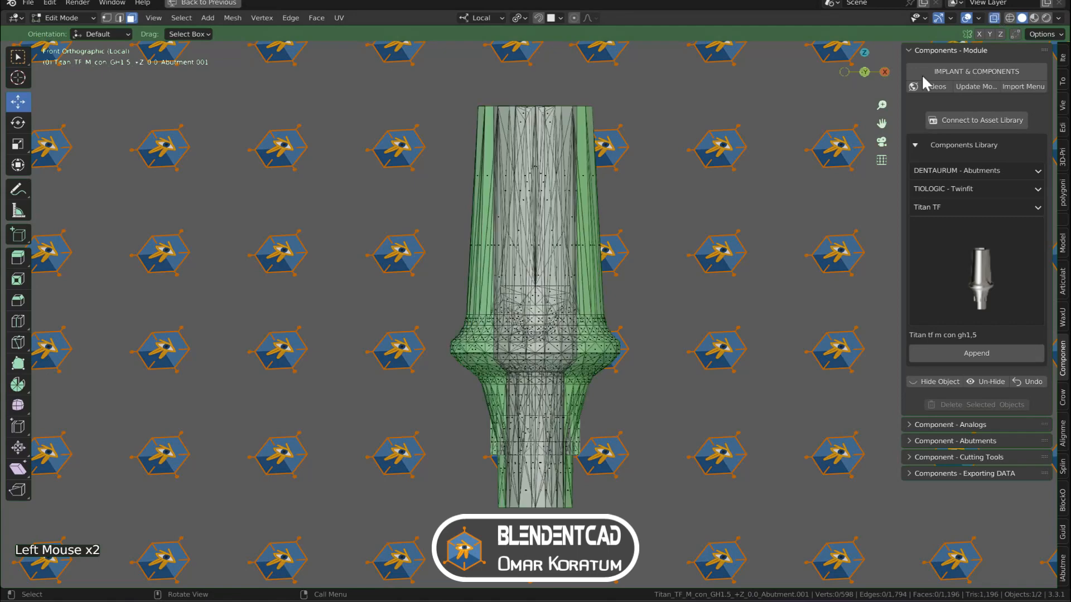
pyautogui.keyDown('shift'); pyautogui.scroll(1, 679, 310); pyautogui.keyUp('shift')
pyautogui.keyDown('shift'); pyautogui.moveTo(679, 310); pyautogui.dragTo(651, 206, button='middle'); pyautogui.keyUp('shift')
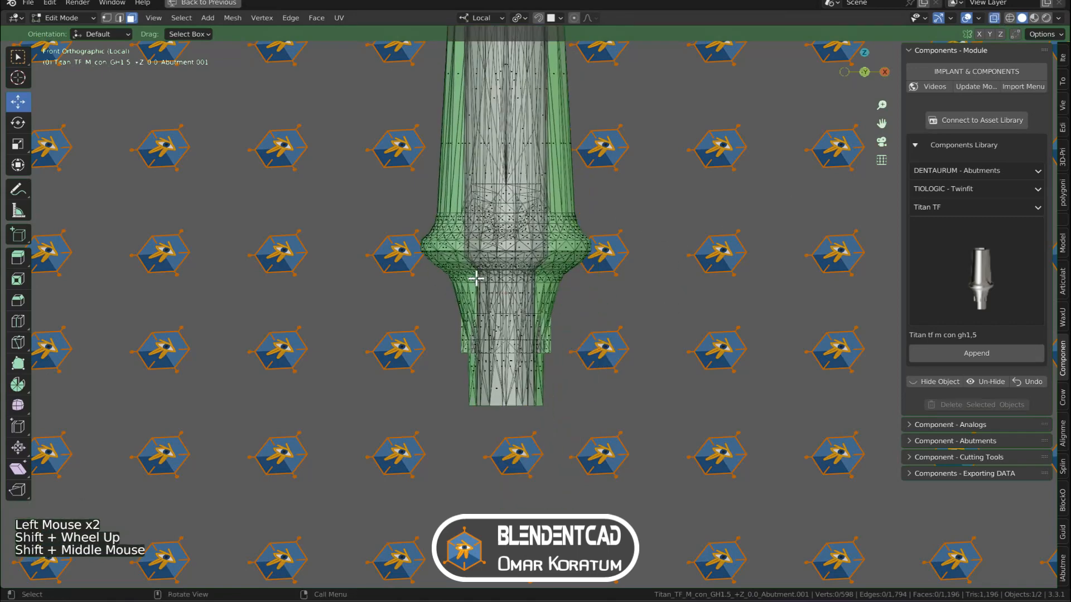
pyautogui.press('1')
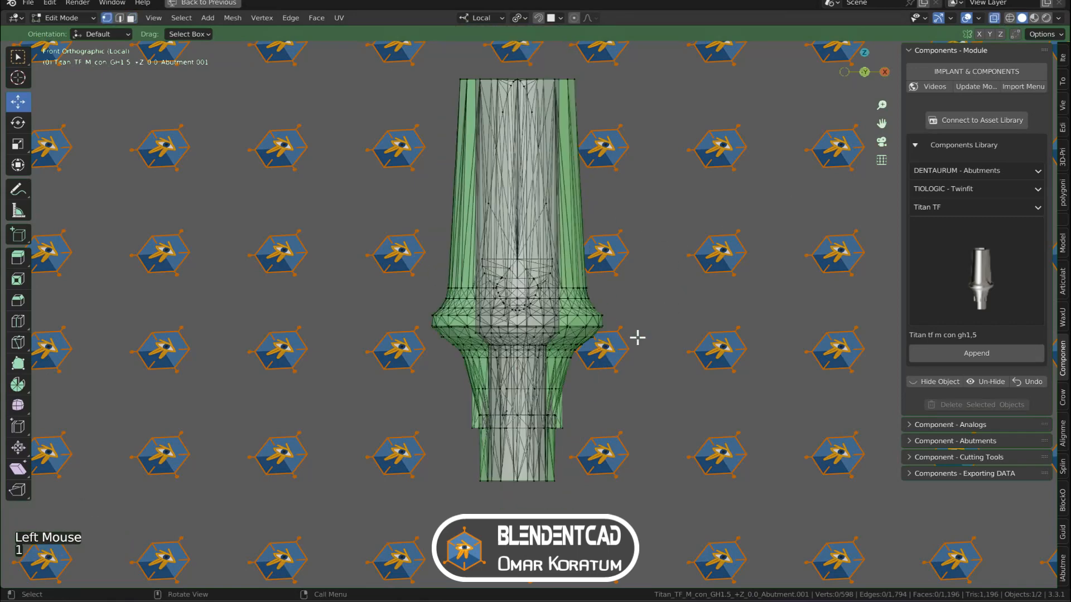
pyautogui.scroll(1, 636, 336)
pyautogui.keyDown('shift'); pyautogui.moveTo(541, 327); pyautogui.dragTo(544, 318, button='middle'); pyautogui.keyUp('shift')
pyautogui.press('b')
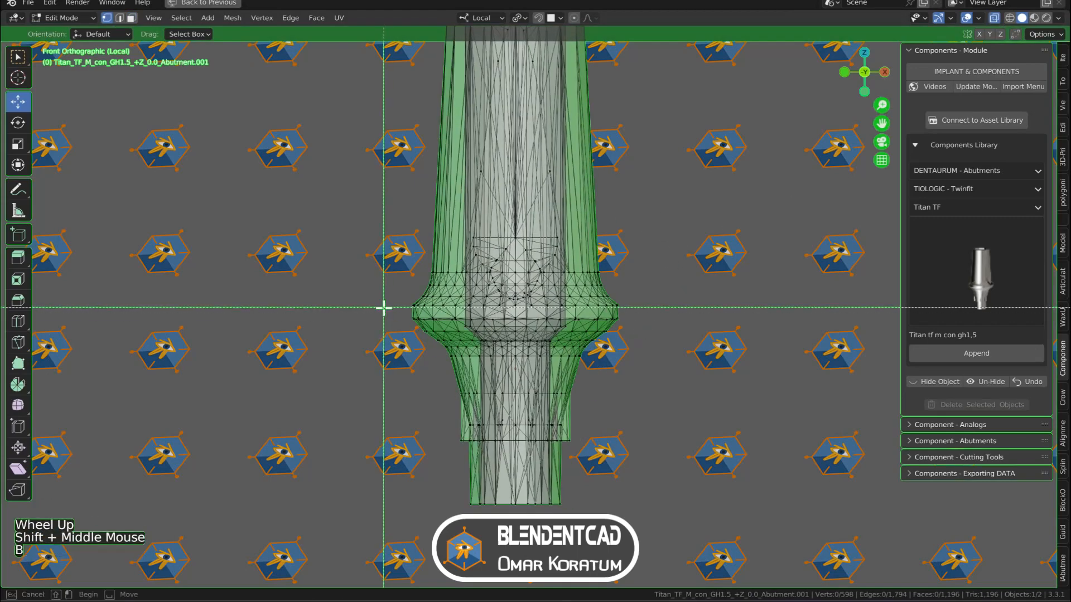
pyautogui.moveTo(376, 313); pyautogui.dragTo(701, 490)
pyautogui.press('x')
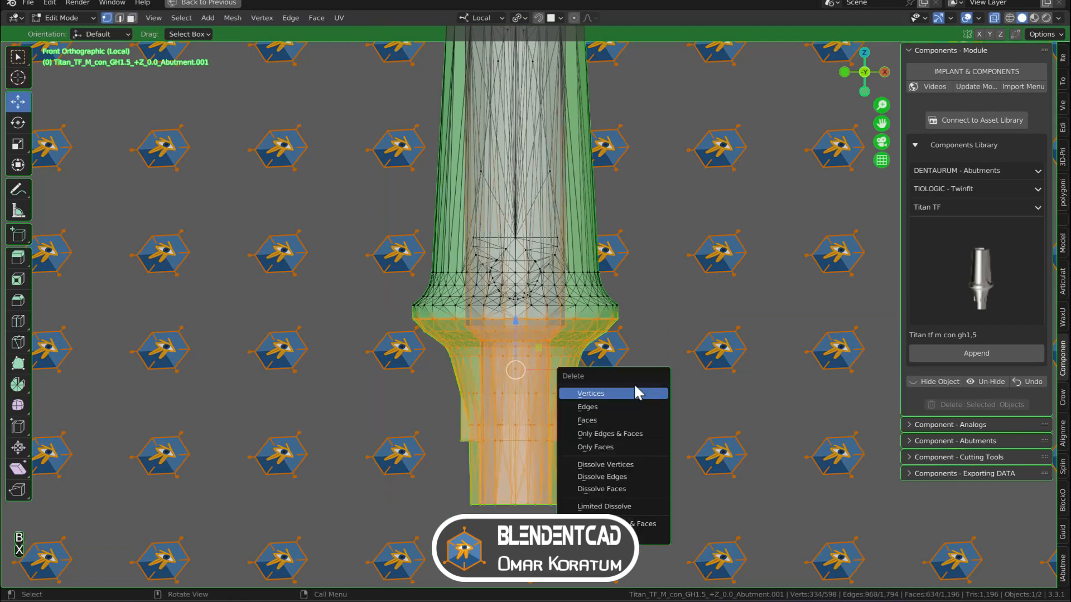
pyautogui.click(630, 387)
# Delete the vertex loop around the inner rim of the abutment copy's top opening
pyautogui.keyDown('shift'); pyautogui.scroll(2, 624, 391); pyautogui.keyUp('shift')
pyautogui.keyDown('shift'); pyautogui.moveTo(624, 392); pyautogui.dragTo(537, 288, button='middle'); pyautogui.keyUp('shift')
pyautogui.keyDown('alt'); pyautogui.click(510, 310); pyautogui.keyUp('alt')
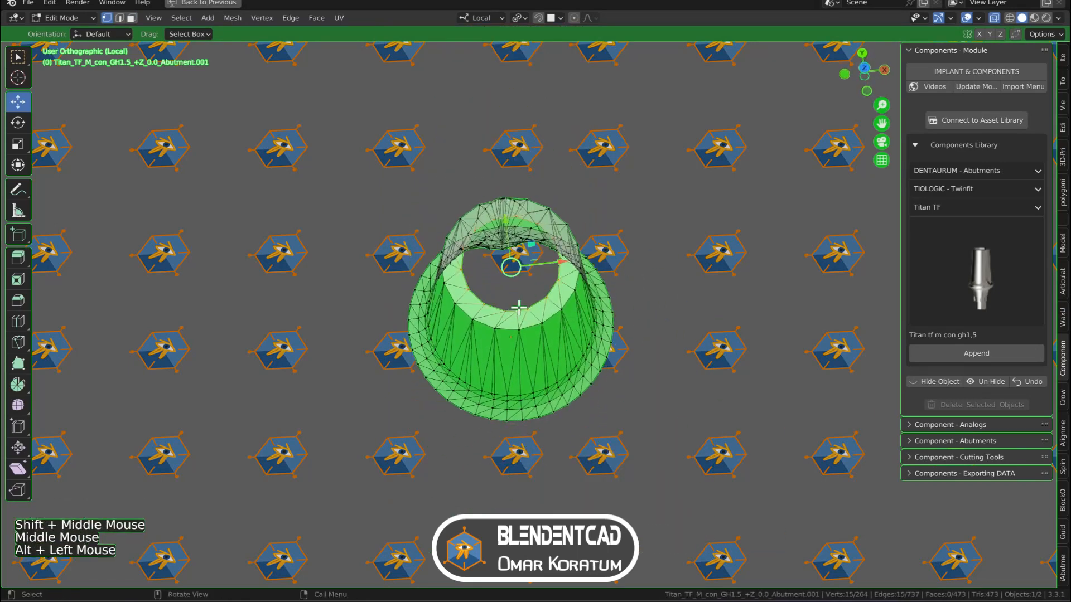
pyautogui.press('x')
pyautogui.click(558, 366)
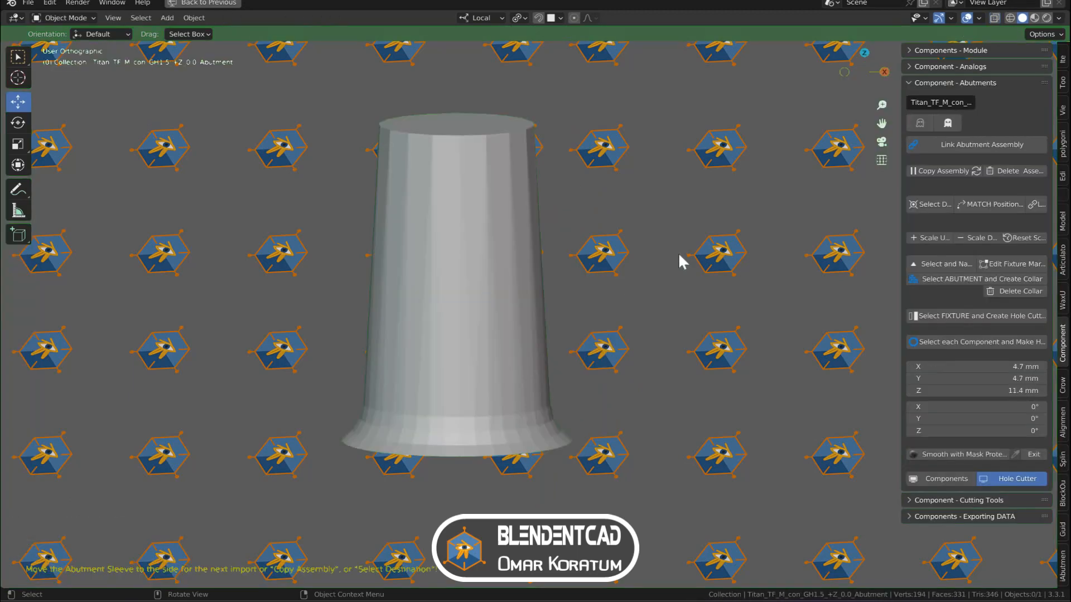
# Restore the full window layout, select the abutment copy and add a Solidify modifier to it
pyautogui.moveTo(679, 256)
pyautogui.mouseDown(button='middle')
pyautogui.moveTo(648, 256)
pyautogui.moveTo(663, 254)
pyautogui.mouseUp(button='middle')
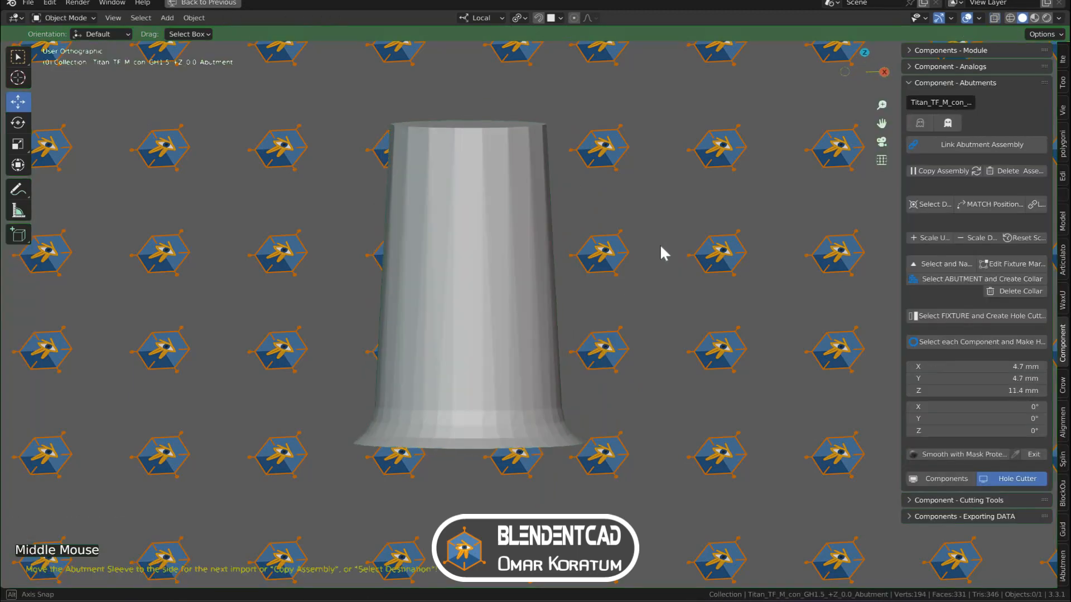
pyautogui.hotkey('ctrl', 'space')
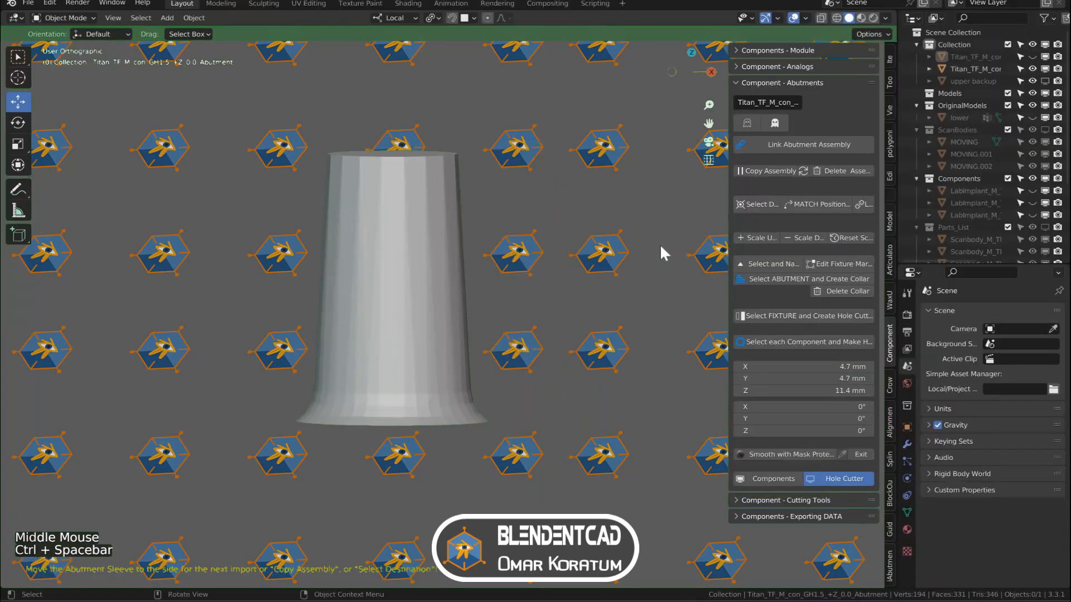
pyautogui.click(359, 211)
pyautogui.click(908, 442)
pyautogui.click(996, 311)
pyautogui.click(845, 521)
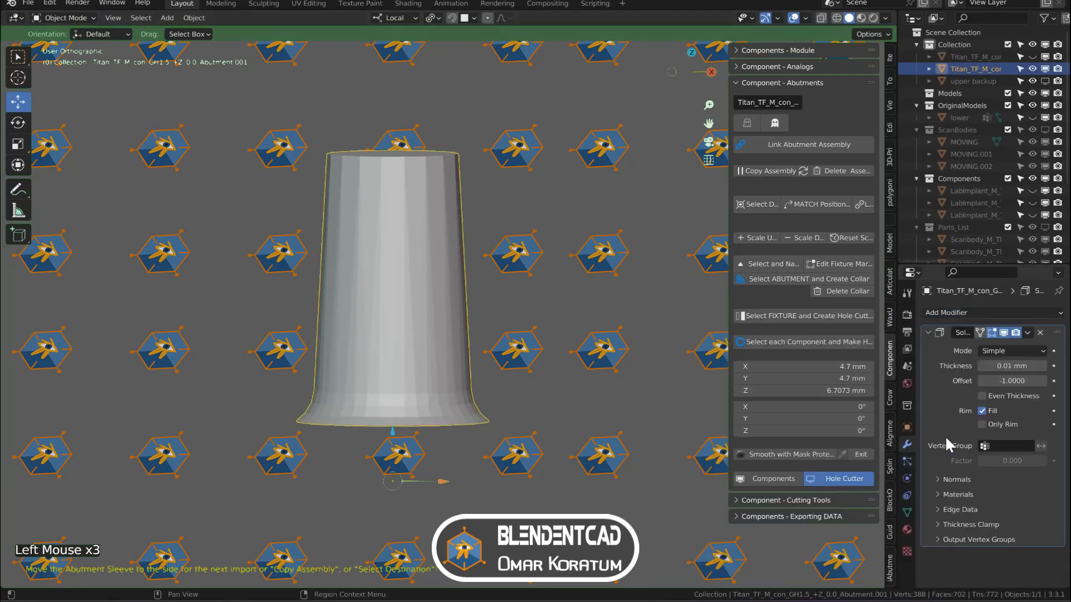
# Set the Solidify offset to 1 and thickness to 0.1 mm, and apply the modifier
pyautogui.press('Return')
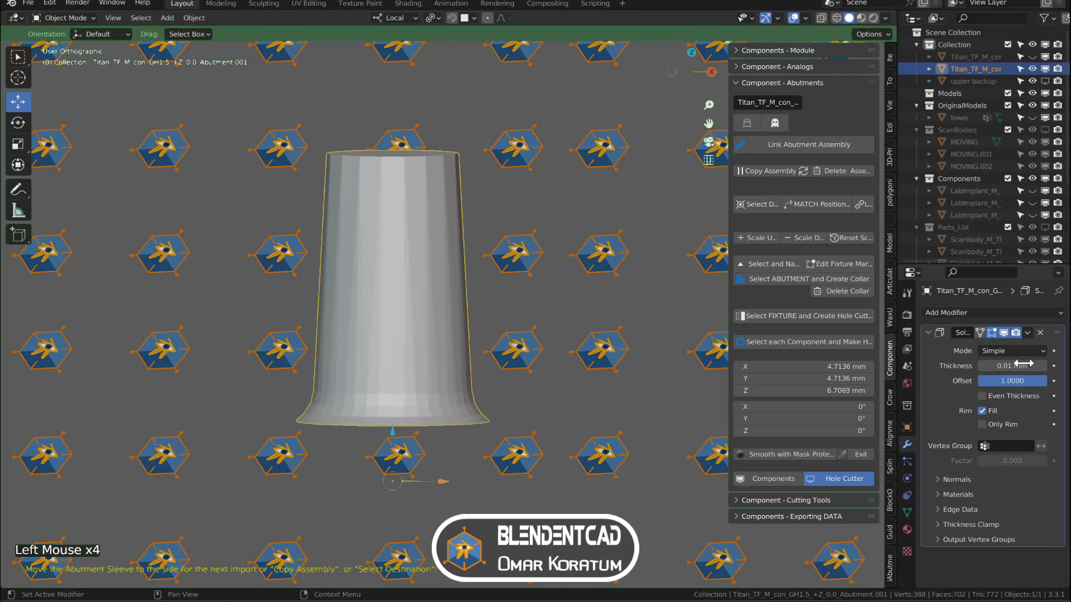
pyautogui.click(1022, 366)
pyautogui.press('Return')
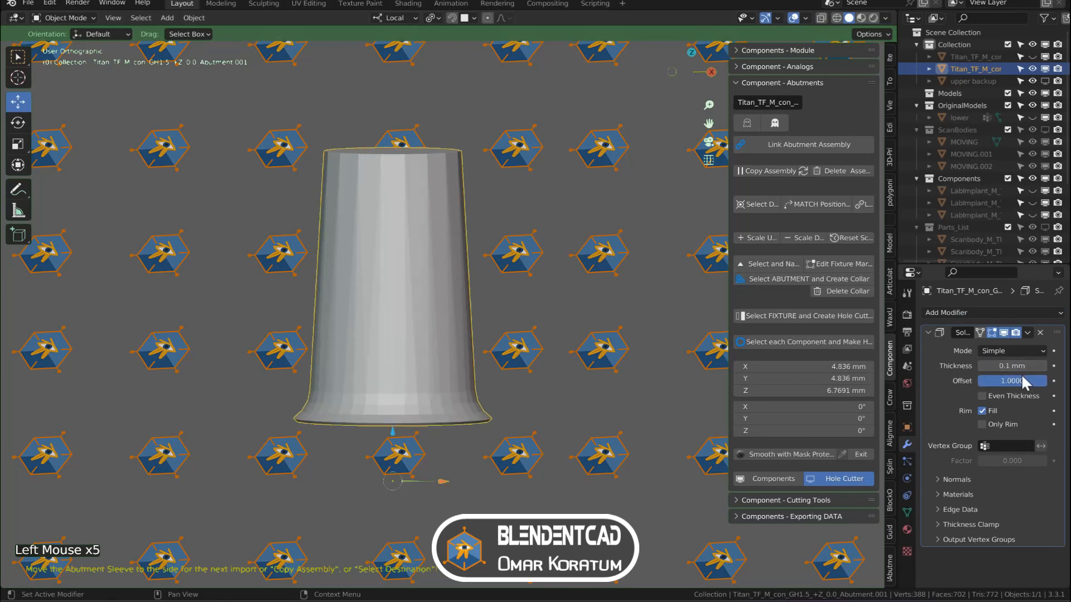
pyautogui.click(985, 422)
pyautogui.hotkey('ctrl', 'a')
# Delete the bottom rim and inner shell of the solidified abutment copy, keeping the offset outer shell
pyautogui.press('Tab')
pyautogui.keyDown('alt'); pyautogui.click(441, 429); pyautogui.keyUp('alt')
pyautogui.scroll(3, 446, 433)
pyautogui.keyDown('shift'); pyautogui.moveTo(447, 433); pyautogui.dragTo(479, 431, button='middle'); pyautogui.keyUp('shift')
pyautogui.press('x')
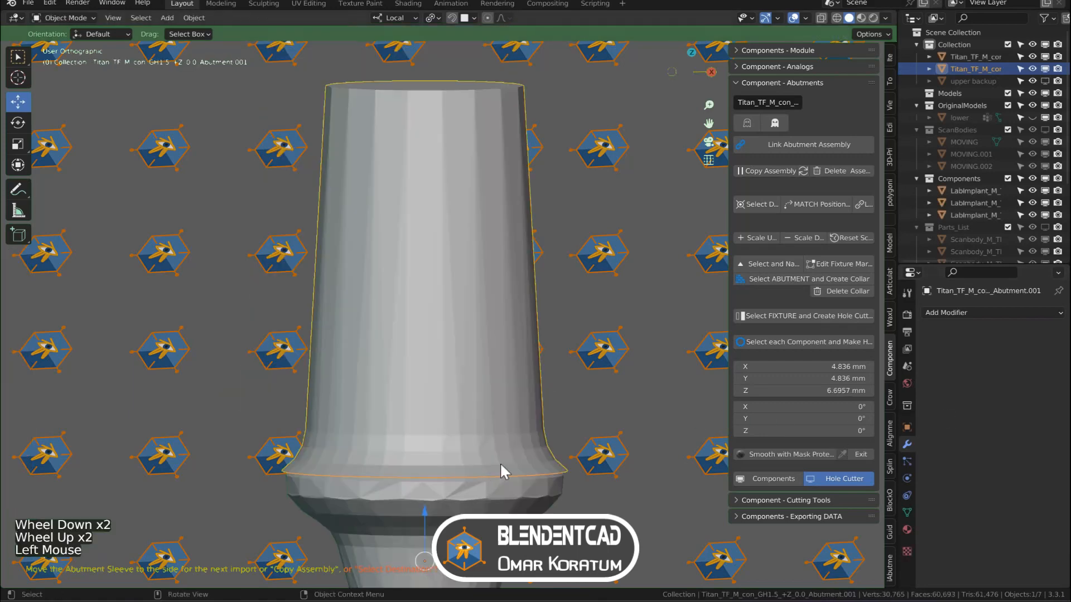
# Select the outer shell's lower edge loop, grow the selection by one ring, and create a vertex group named margin
pyautogui.press('Tab')
pyautogui.keyDown('alt'); pyautogui.click(500, 479); pyautogui.keyUp('alt')
pyautogui.moveTo(501, 480); pyautogui.dragTo(565, 415, button='middle')
pyautogui.press('ctrl+KP_Add')
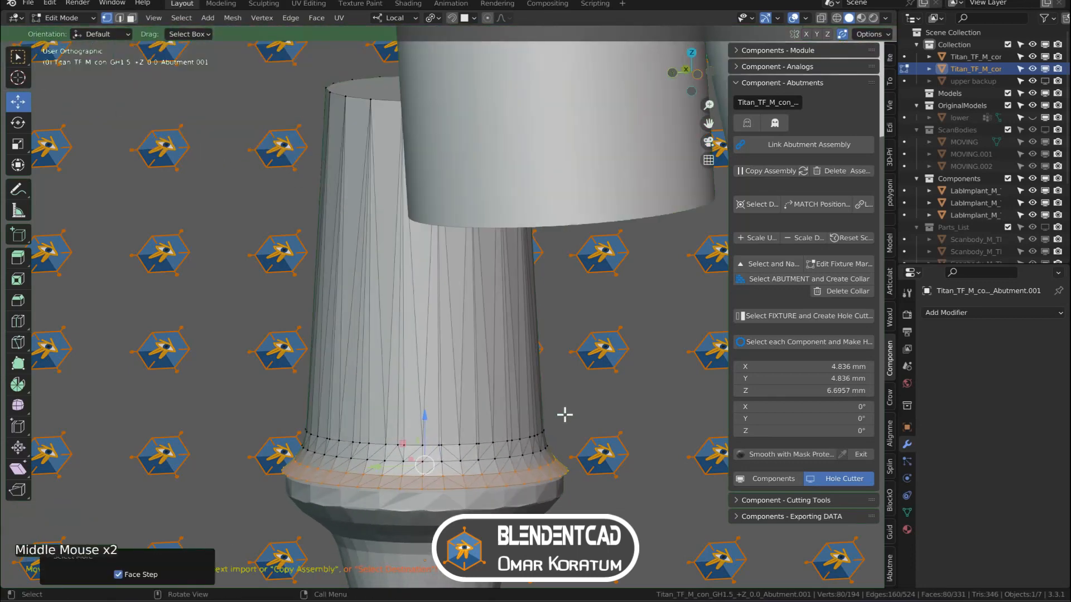
pyautogui.click(907, 512)
pyautogui.click(1054, 351)
pyautogui.doubleClick(986, 354)
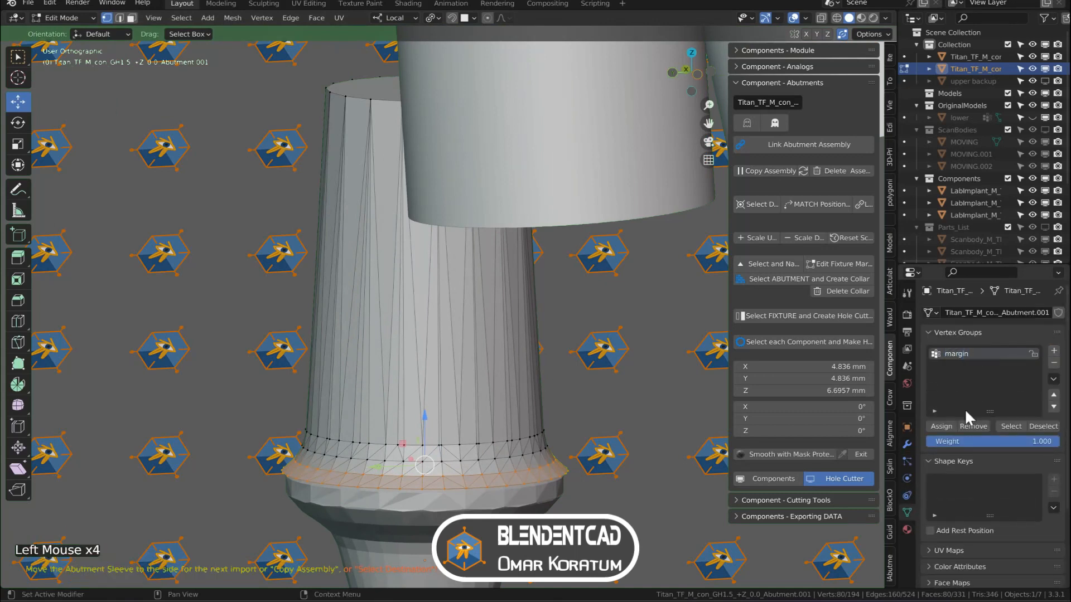
# Add a Shrinkwrap modifier to the outer shell, targeting the original abutment and limited to the margin vertex group
pyautogui.click(907, 444)
pyautogui.press('Tab')
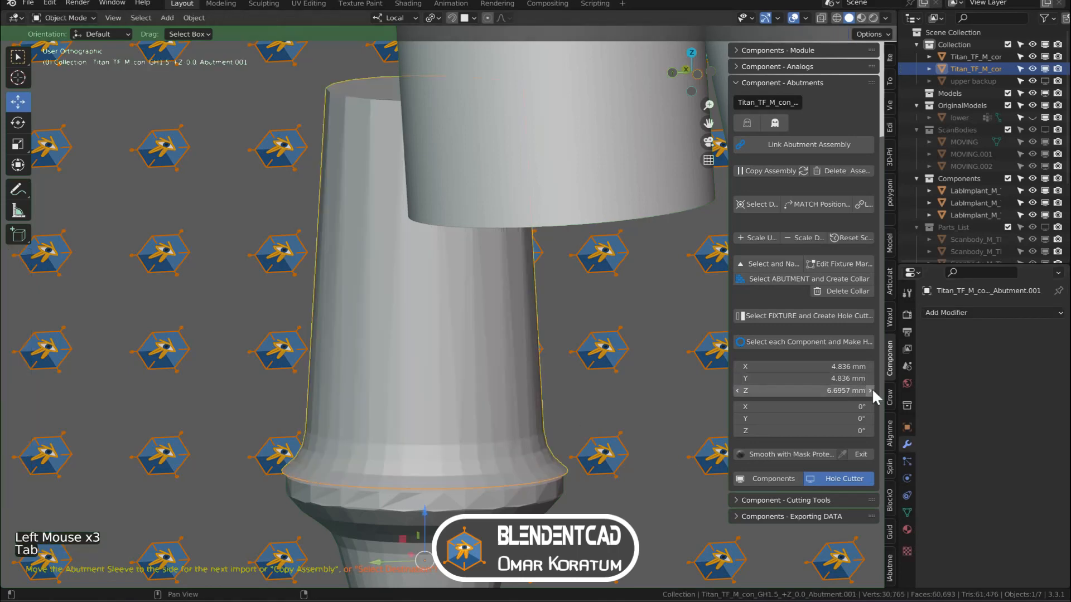
pyautogui.click(685, 437)
pyautogui.click(367, 389)
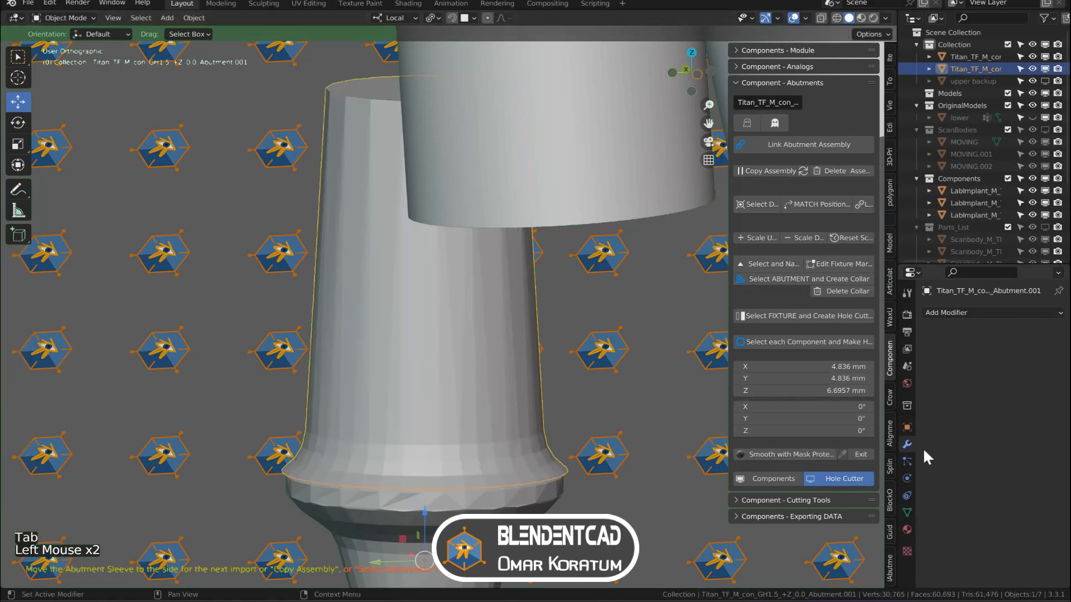
pyautogui.click(1011, 314)
pyautogui.click(921, 427)
pyautogui.click(1041, 381)
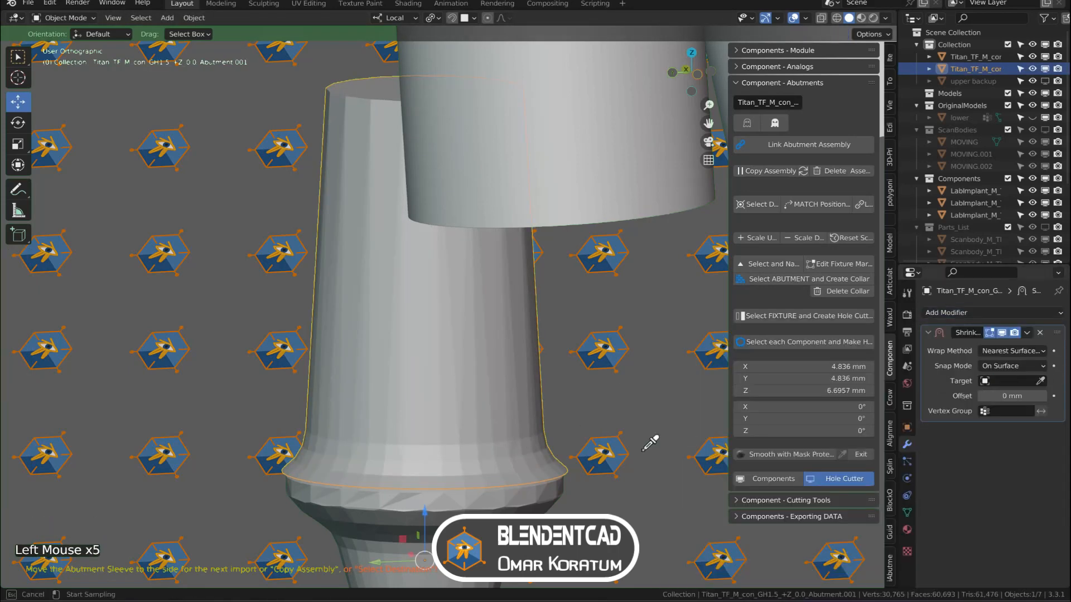
pyautogui.click(568, 489)
pyautogui.click(1013, 411)
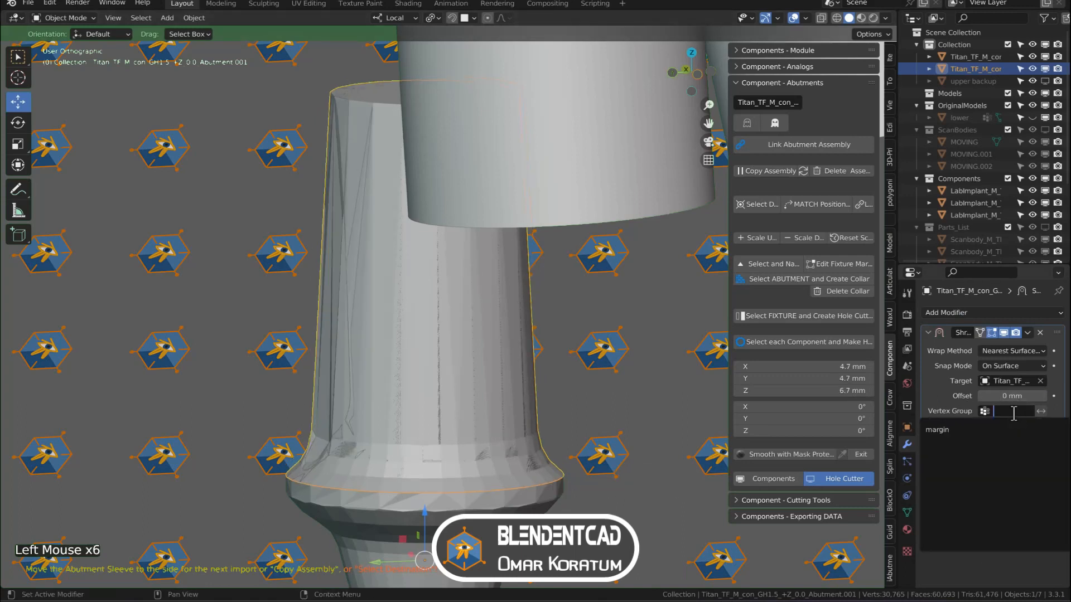
pyautogui.click(950, 430)
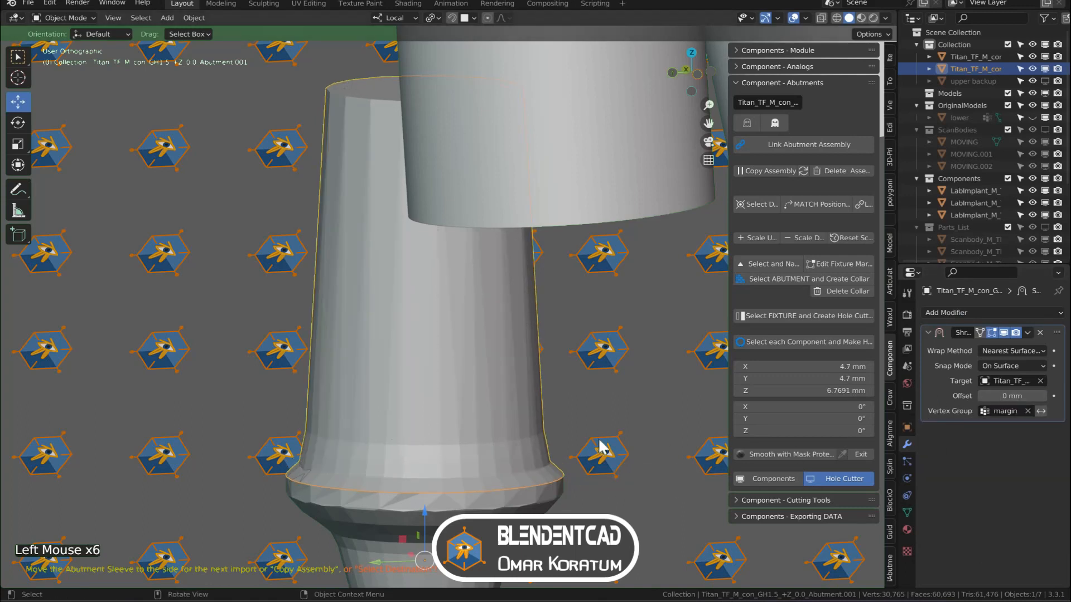
# Set the Shrinkwrap offset to 0.02 mm
pyautogui.keyDown('shift'); pyautogui.moveTo(530, 454); pyautogui.dragTo(531, 353, button='middle'); pyautogui.keyUp('shift')
pyautogui.scroll(-1, 531, 357)
pyautogui.scroll(3, 530, 360)
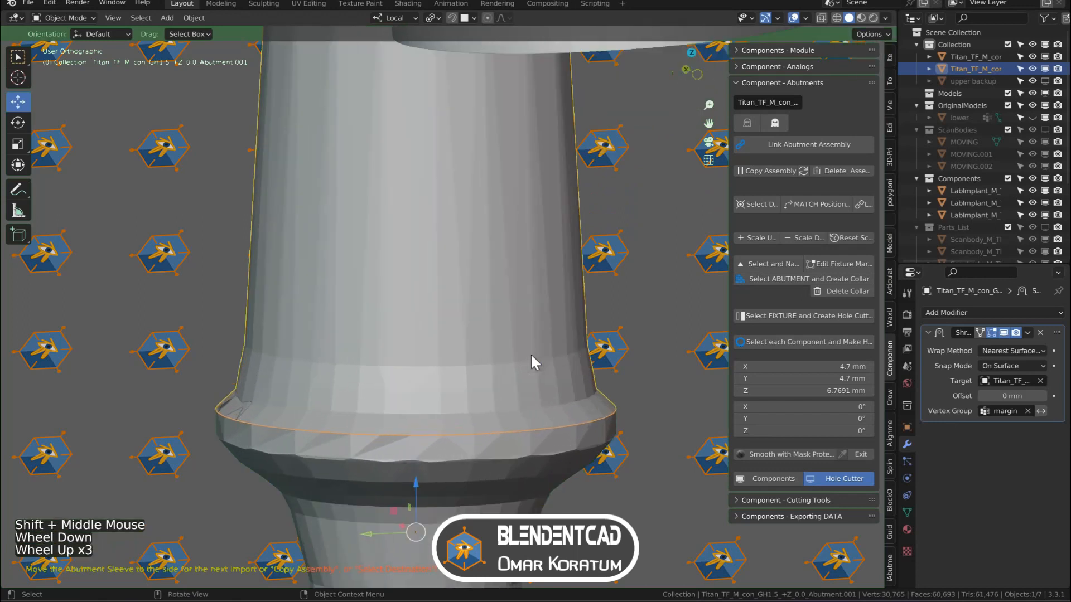
pyautogui.scroll(-1, 531, 363)
pyautogui.click(1018, 399)
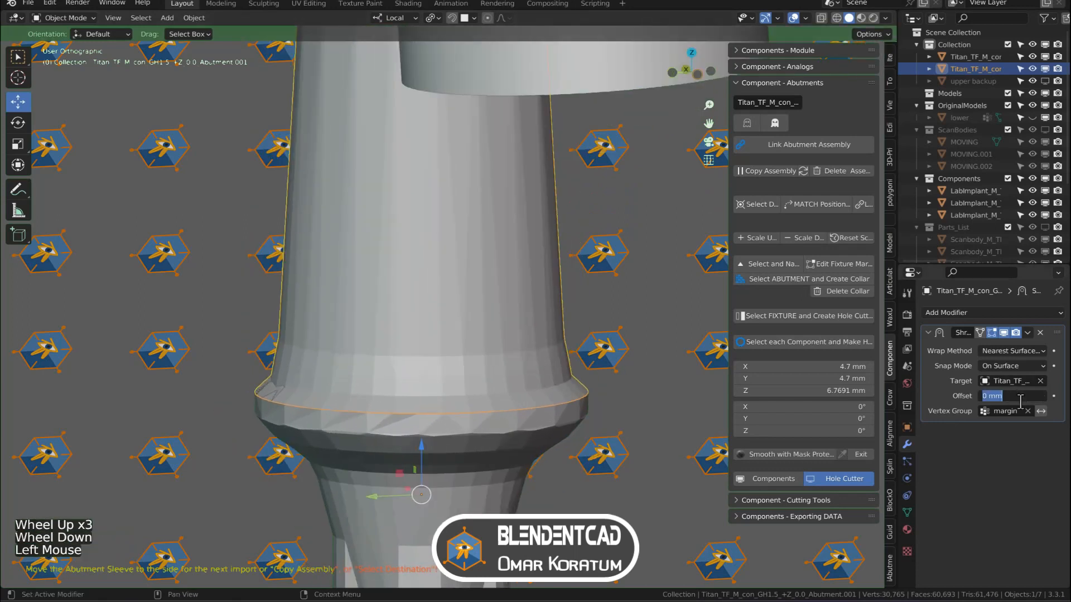
pyautogui.write('.0')
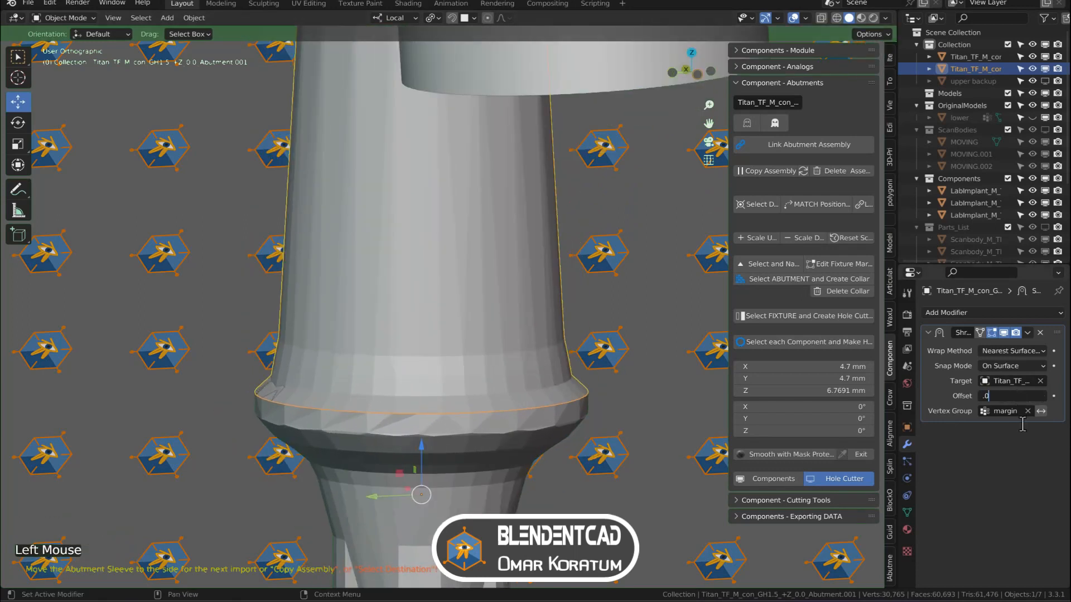
pyautogui.press('Return')
# Examine the gap between shell and abutment around the margin in a clipped cross-section view
pyautogui.scroll(1, 533, 315)
pyautogui.moveTo(533, 313); pyautogui.dragTo(530, 296, button='middle')
pyautogui.scroll(-1, 502, 312)
pyautogui.hotkey('alt', 'b')
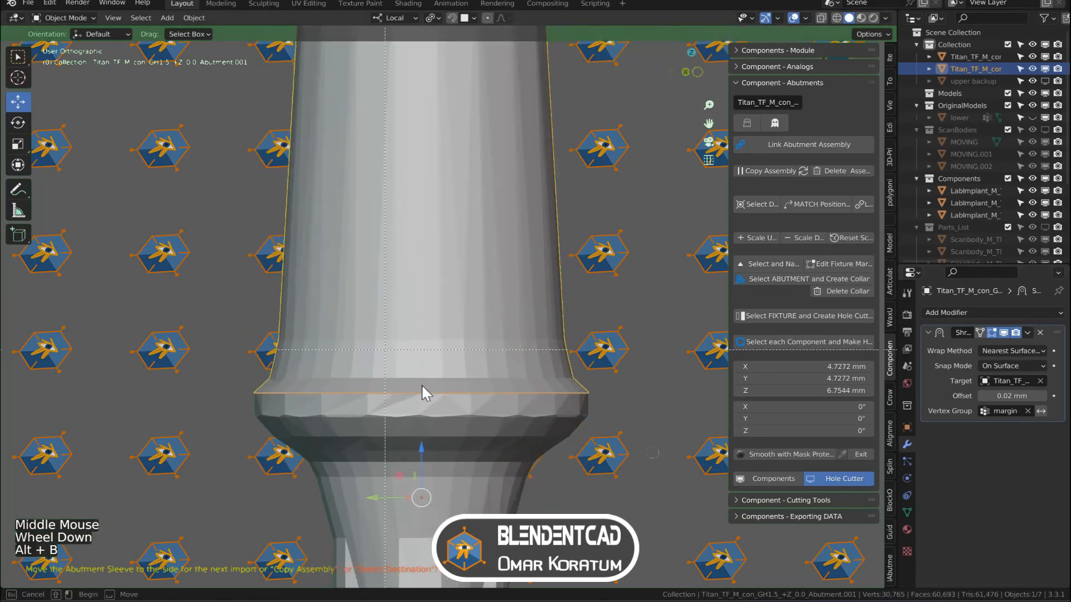
pyautogui.moveTo(425, 300); pyautogui.dragTo(450, 474)
pyautogui.moveTo(493, 464); pyautogui.dragTo(318, 459, button='middle')
pyautogui.scroll(2, 266, 426)
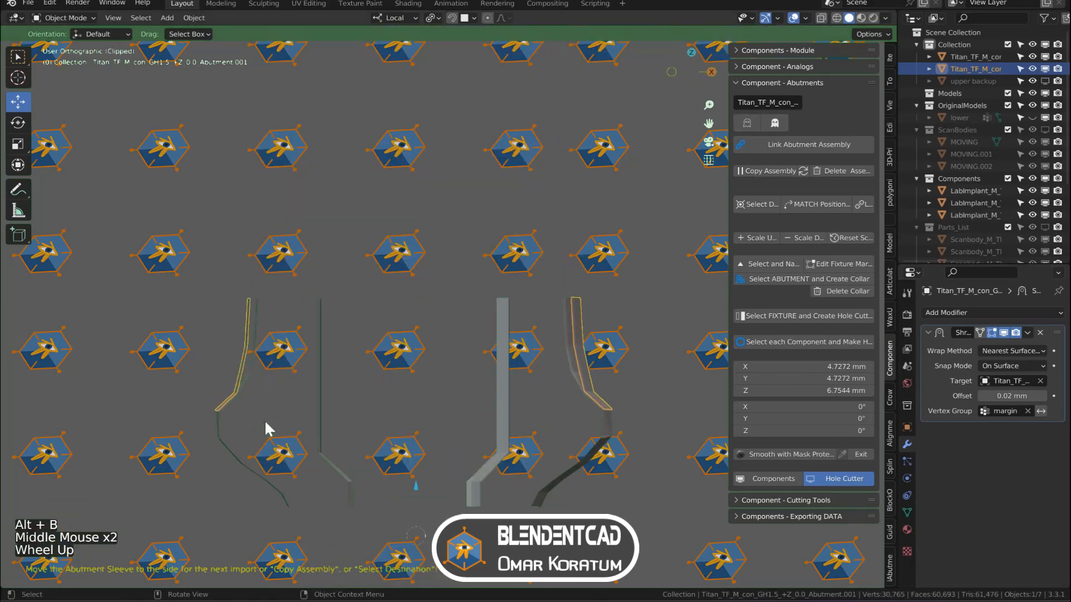
pyautogui.keyDown('shift'); pyautogui.moveTo(265, 425); pyautogui.dragTo(540, 322, button='middle'); pyautogui.keyUp('shift')
pyautogui.scroll(-1, 363, 366)
pyautogui.scroll(1, 363, 366)
pyautogui.scroll(1, 363, 366)
pyautogui.keyDown('shift'); pyautogui.moveTo(363, 366); pyautogui.dragTo(481, 276, button='middle'); pyautogui.keyUp('shift')
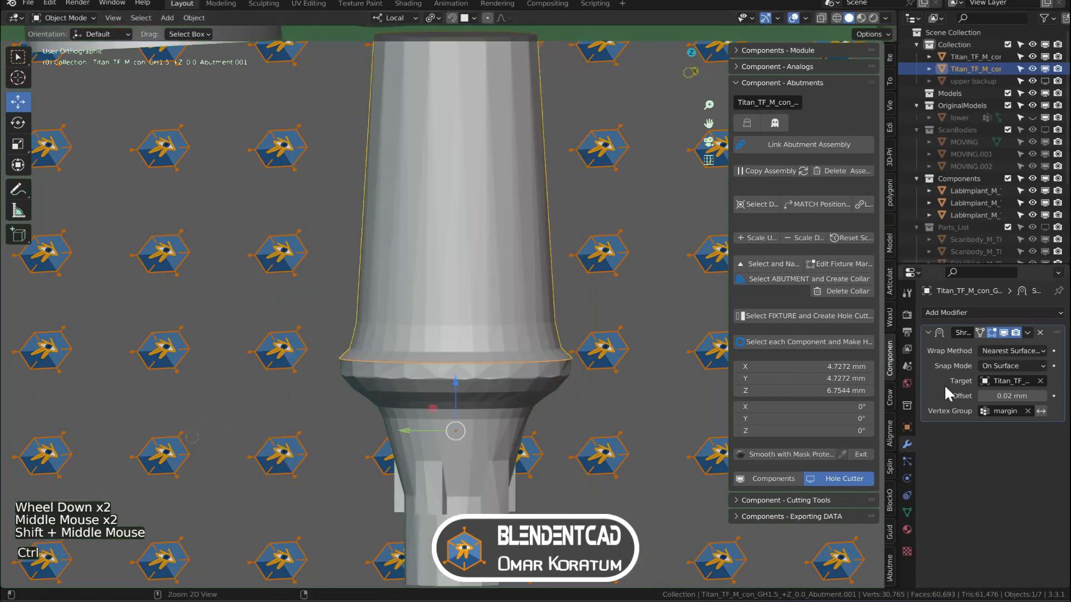
# Apply the Shrinkwrap modifier and isolate the abutment and its shell in a maximized viewport
pyautogui.hotkey('ctrl', 'a')
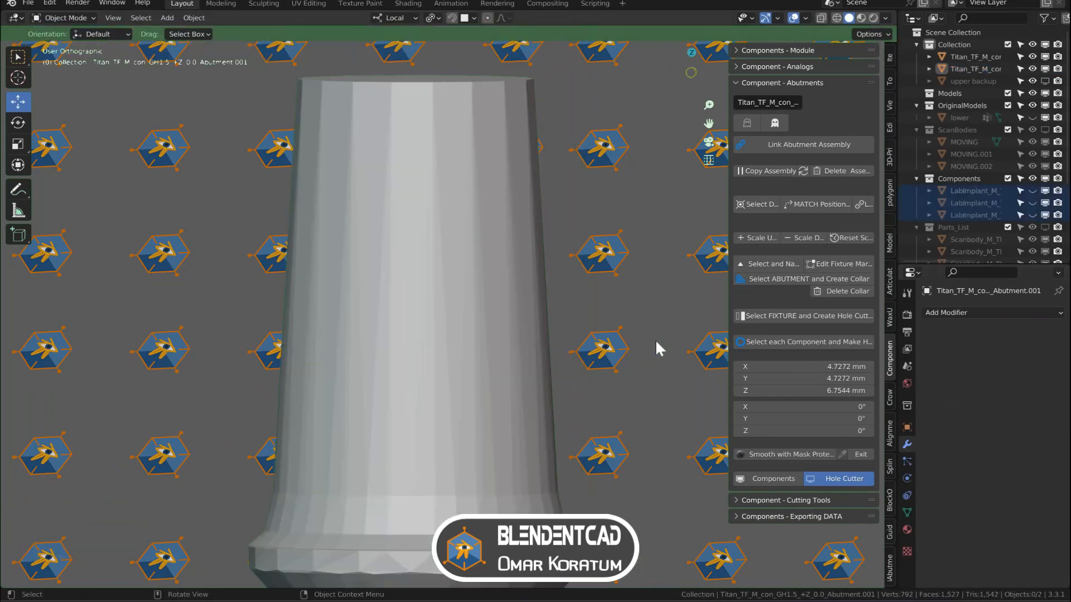
pyautogui.click(655, 343)
pyautogui.hotkey('ctrl', 'space')
# Link the abutment and its offset shell as one abutment assembly, and unhide the other models
pyautogui.keyDown('shift'); pyautogui.moveTo(626, 400); pyautogui.dragTo(610, 189, button='middle'); pyautogui.keyUp('shift')
pyautogui.scroll(-2, 611, 190)
pyautogui.scroll(-1, 611, 189)
pyautogui.scroll(1, 531, 411)
pyautogui.click(537, 411)
pyautogui.keyDown('shift'); pyautogui.click(573, 265); pyautogui.keyUp('shift')
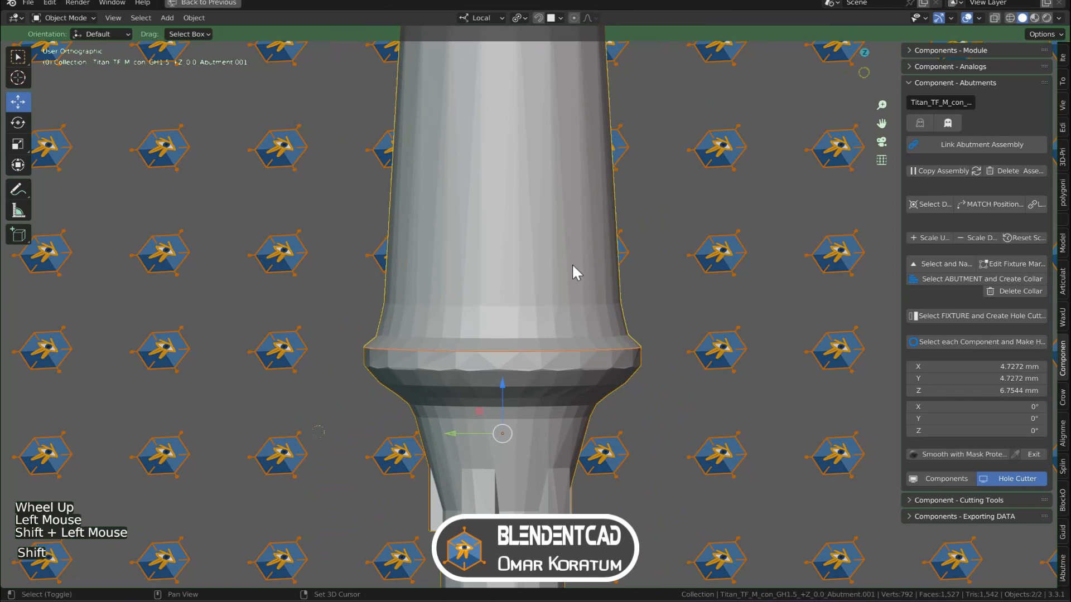
pyautogui.click(982, 145)
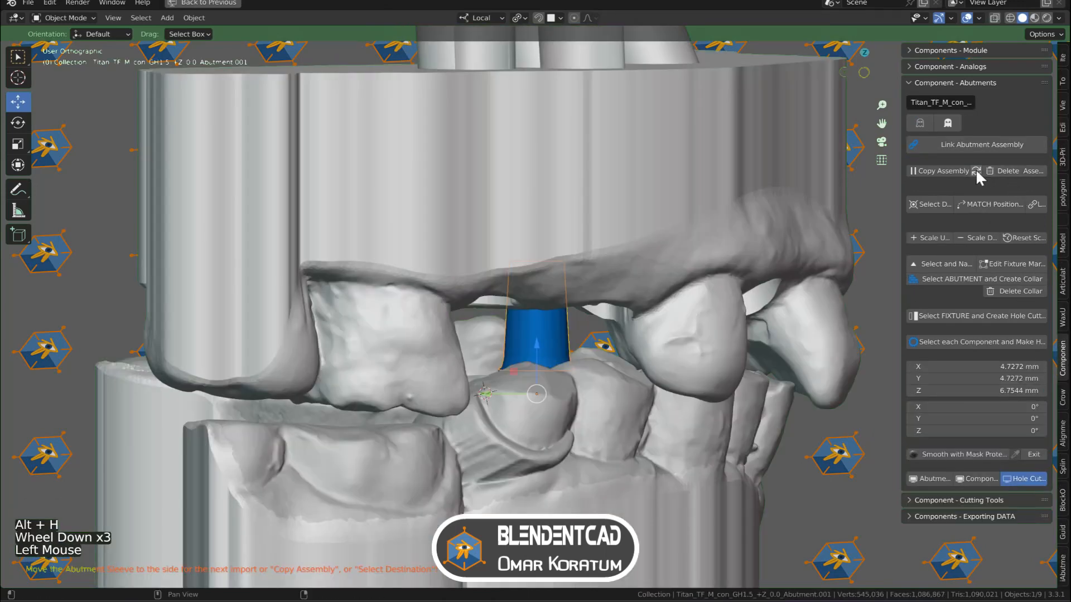
# Rotate the abutment assembly by 180° and make a copy of it
pyautogui.click(976, 170)
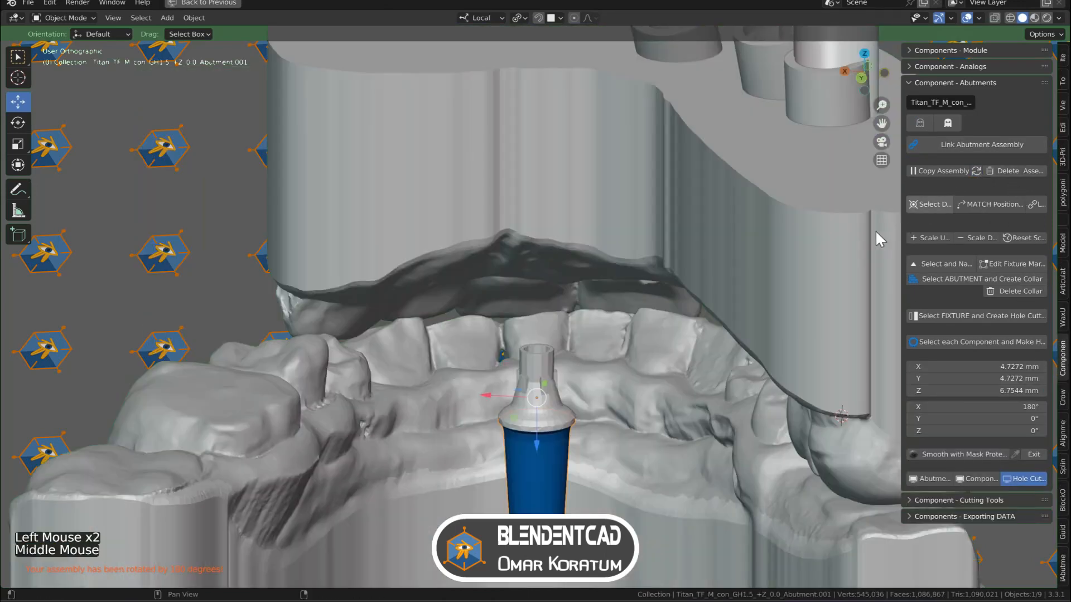
pyautogui.click(939, 170)
pyautogui.moveTo(694, 333); pyautogui.dragTo(576, 389, button='middle')
pyautogui.keyDown('shift'); pyautogui.moveTo(554, 345); pyautogui.dragTo(513, 287, button='middle'); pyautogui.keyUp('shift')
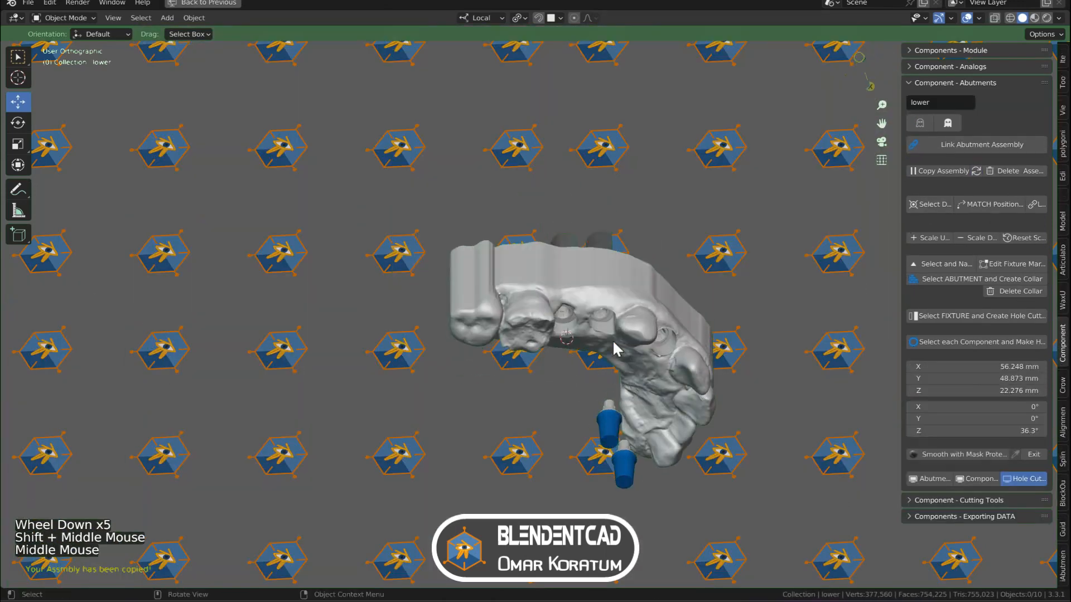
# Set the lab implant beside the upper molars as destination and match one abutment assembly to its position
pyautogui.scroll(-1, 613, 342)
pyautogui.scroll(2, 613, 341)
pyautogui.keyDown('shift'); pyautogui.scroll(1, 589, 323); pyautogui.keyUp('shift')
pyautogui.moveTo(514, 288); pyautogui.dragTo(479, 254, button='middle')
pyautogui.scroll(1, 479, 254)
pyautogui.click(456, 247)
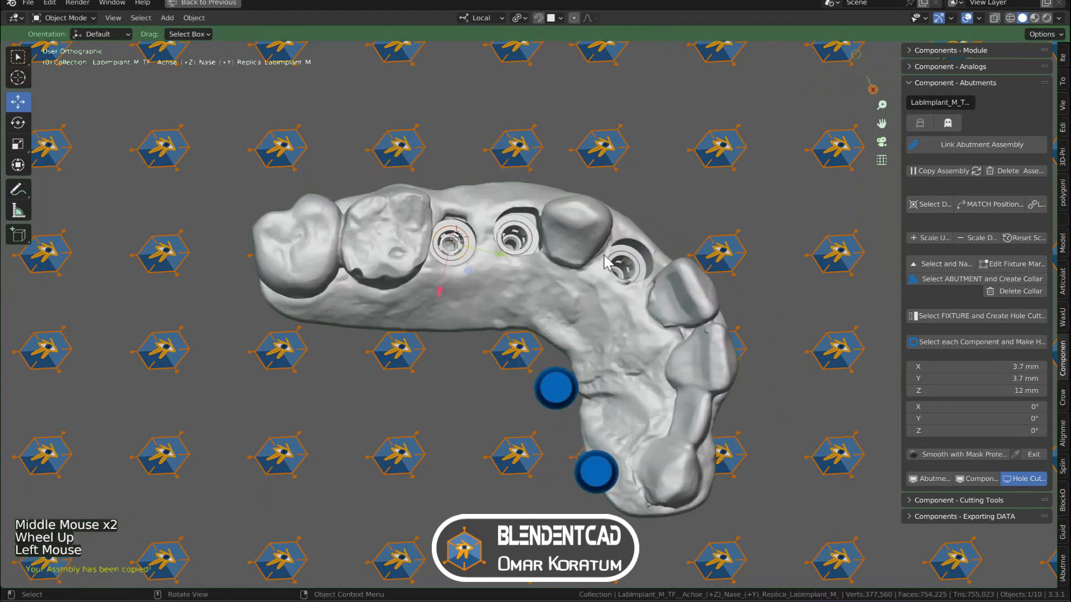
pyautogui.click(578, 386)
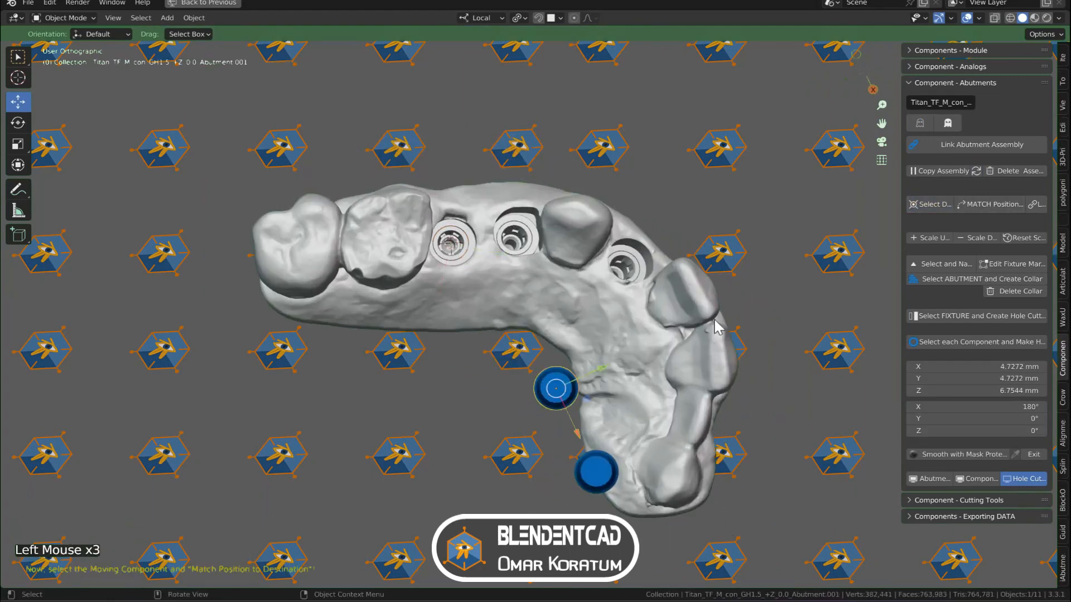
pyautogui.click(983, 205)
# Set the middle lab implant as destination and match the second abutment assembly to its position
pyautogui.click(518, 237)
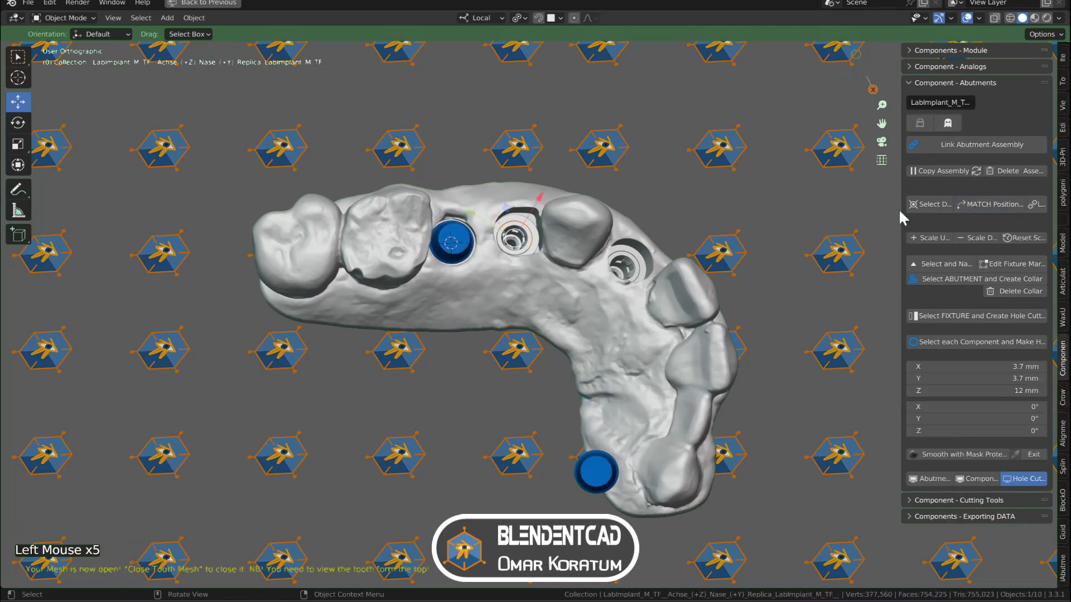
pyautogui.scroll(3, 504, 187)
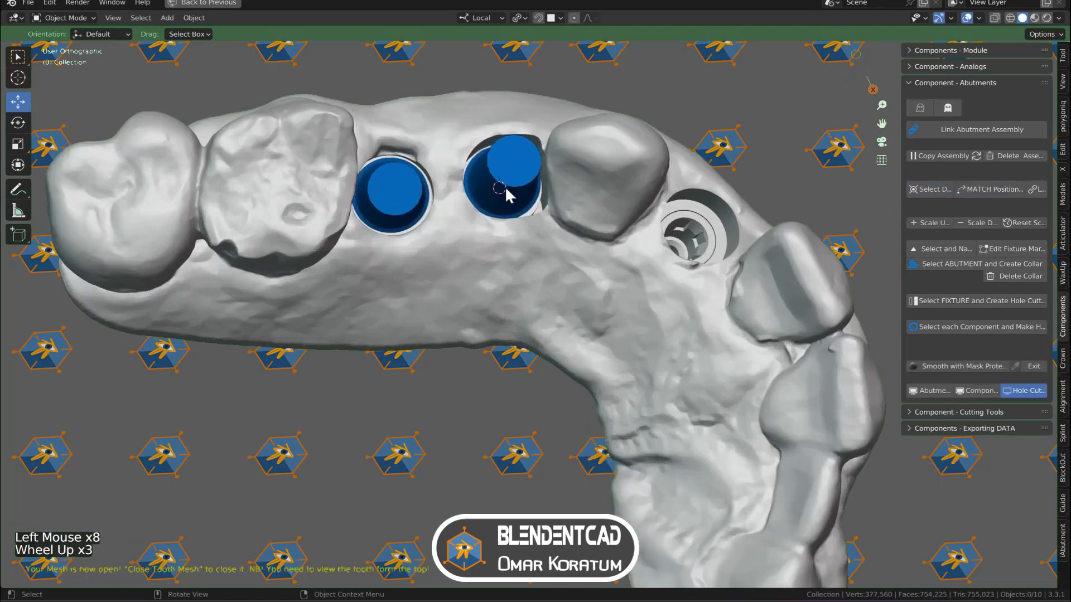
pyautogui.keyDown('shift'); pyautogui.scroll(1, 504, 187); pyautogui.keyUp('shift')
pyautogui.keyDown('shift'); pyautogui.moveTo(505, 186); pyautogui.dragTo(604, 337, button='middle'); pyautogui.keyUp('shift')
pyautogui.scroll(-1, 611, 333)
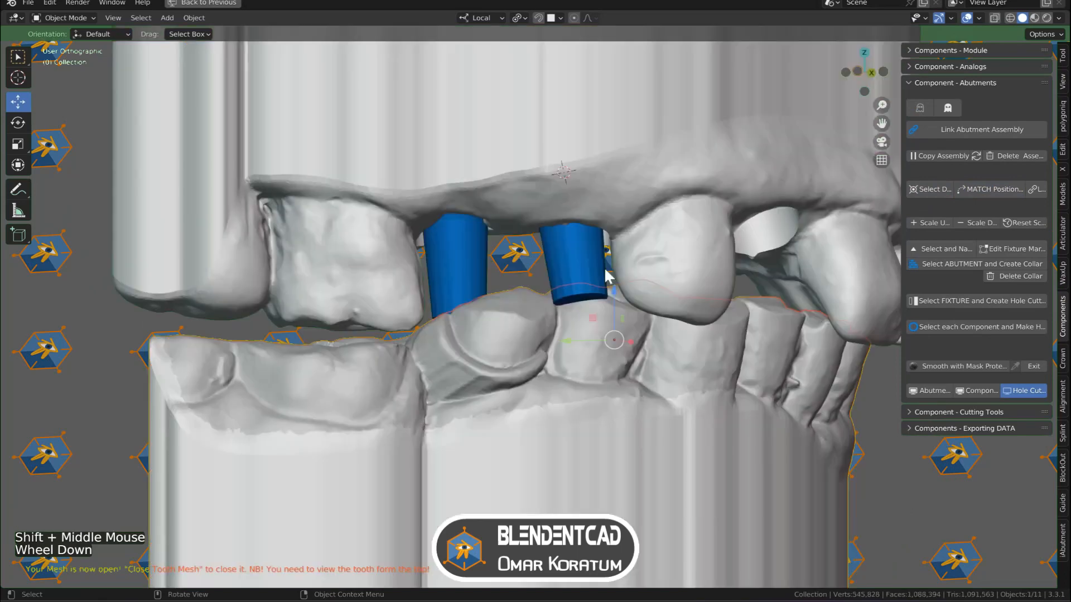
# Inspect the placed abutments against the opposing teeth in a clipped view, and hide the lower model
pyautogui.keyDown('shift'); pyautogui.moveTo(608, 276); pyautogui.dragTo(551, 256, button='middle'); pyautogui.keyUp('shift')
pyautogui.scroll(2, 542, 256)
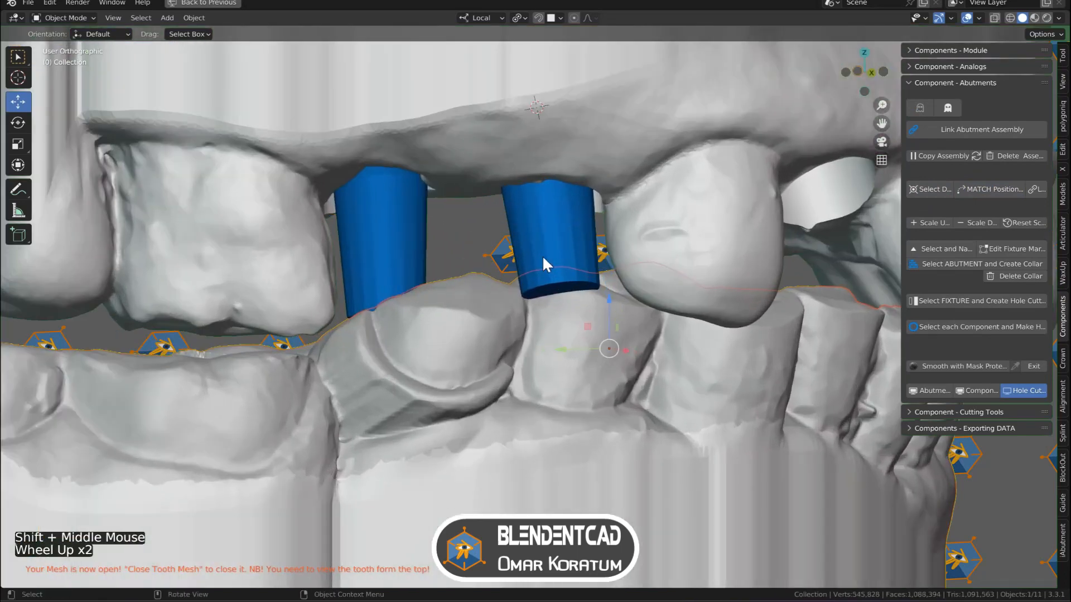
pyautogui.hotkey('alt', 'b')
pyautogui.moveTo(263, 268); pyautogui.dragTo(725, 363)
pyautogui.moveTo(701, 349); pyautogui.dragTo(585, 301, button='middle')
pyautogui.hotkey('alt', 'b')
pyautogui.scroll(-2, 687, 332)
pyautogui.click(637, 316)
pyautogui.press('h')
# Duplicate the flat end face of the second abutment's shell and separate it into its own object
pyautogui.scroll(4, 595, 321)
pyautogui.click(580, 290)
pyautogui.moveTo(580, 290); pyautogui.dragTo(579, 298, button='middle')
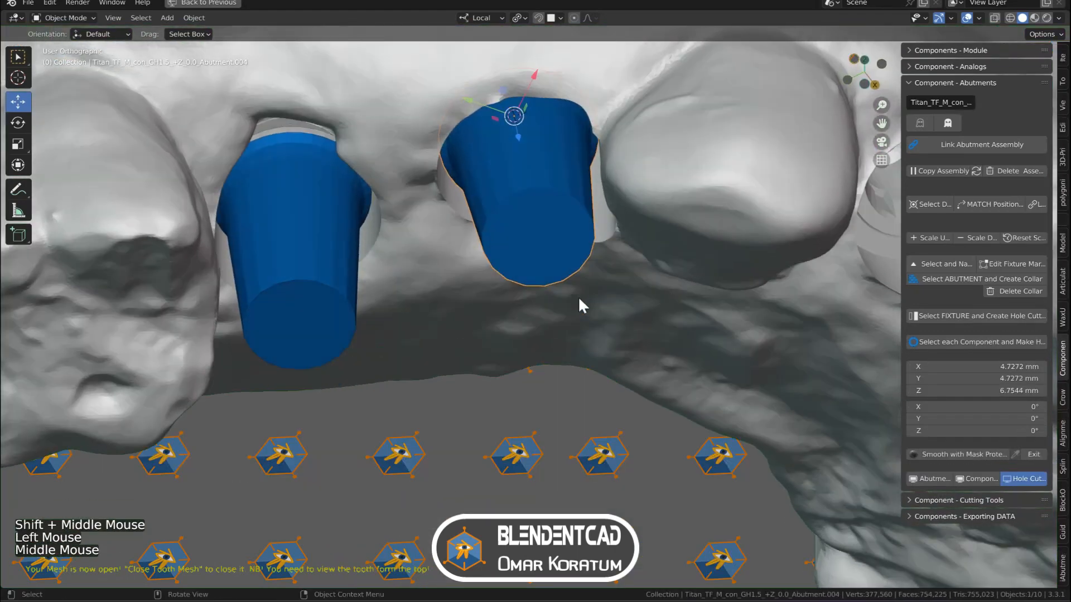
pyautogui.keyDown('shift'); pyautogui.moveTo(570, 260); pyautogui.dragTo(565, 306, button='middle'); pyautogui.keyUp('shift')
pyautogui.press('Tab')
pyautogui.press('3')
pyautogui.click(545, 295)
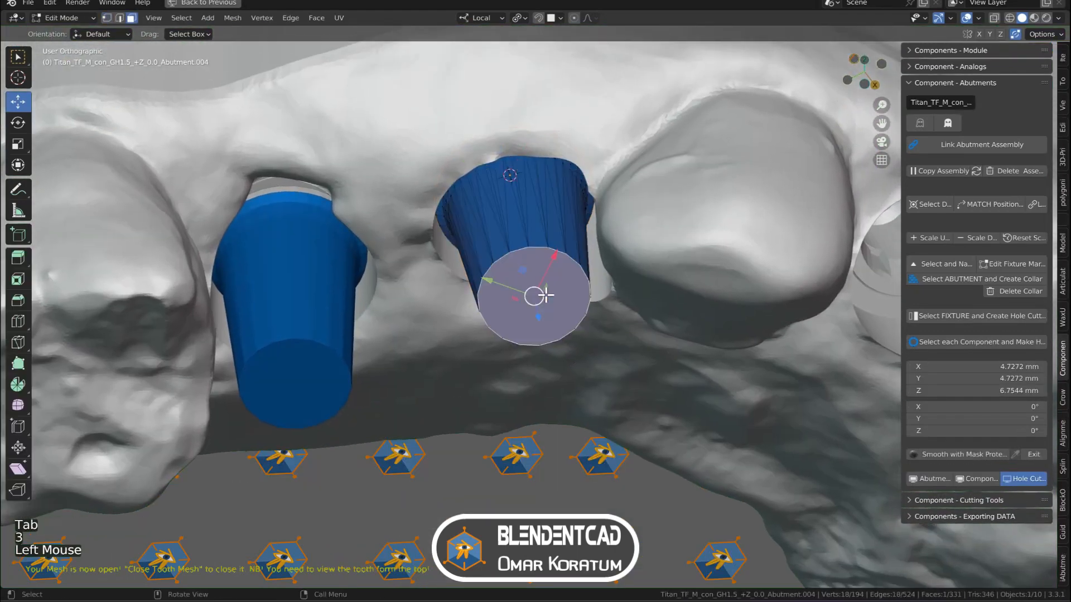
pyautogui.hotkey('shift', 'd')
pyautogui.press('a')
pyautogui.press('p')
pyautogui.click(529, 293)
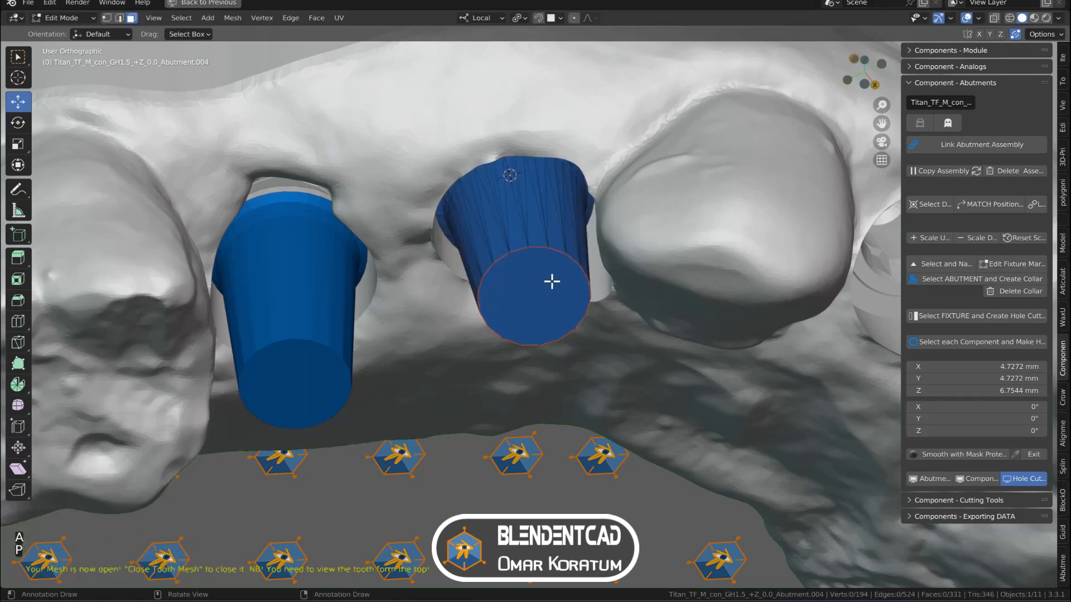
pyautogui.press('Tab')
# Extrude the separated disc outward by scaling it to about 1.837
pyautogui.click(543, 281)
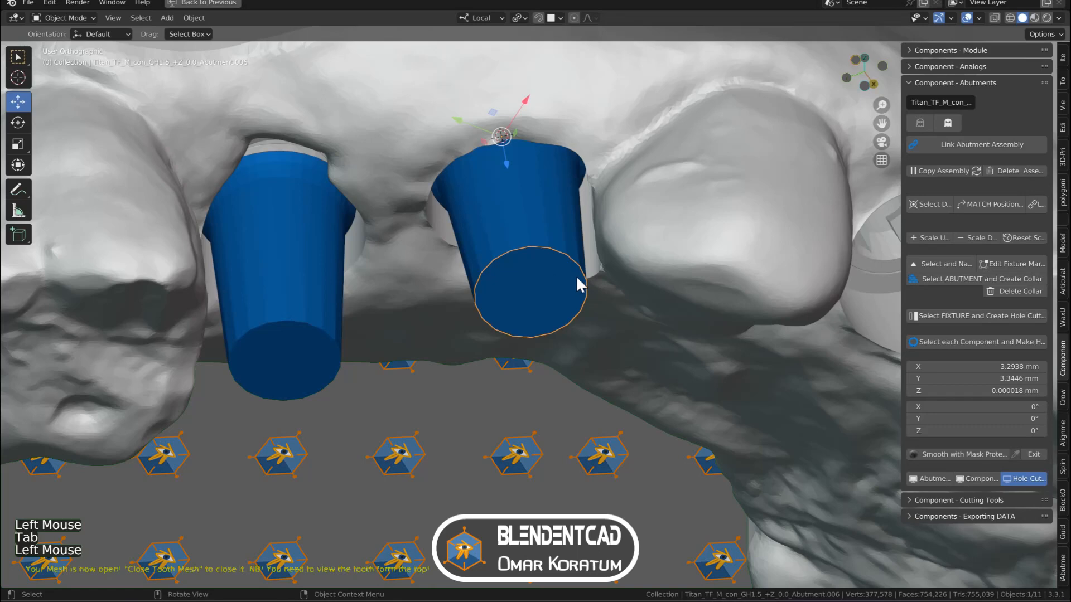
pyautogui.moveTo(658, 289); pyautogui.dragTo(600, 329, button='middle')
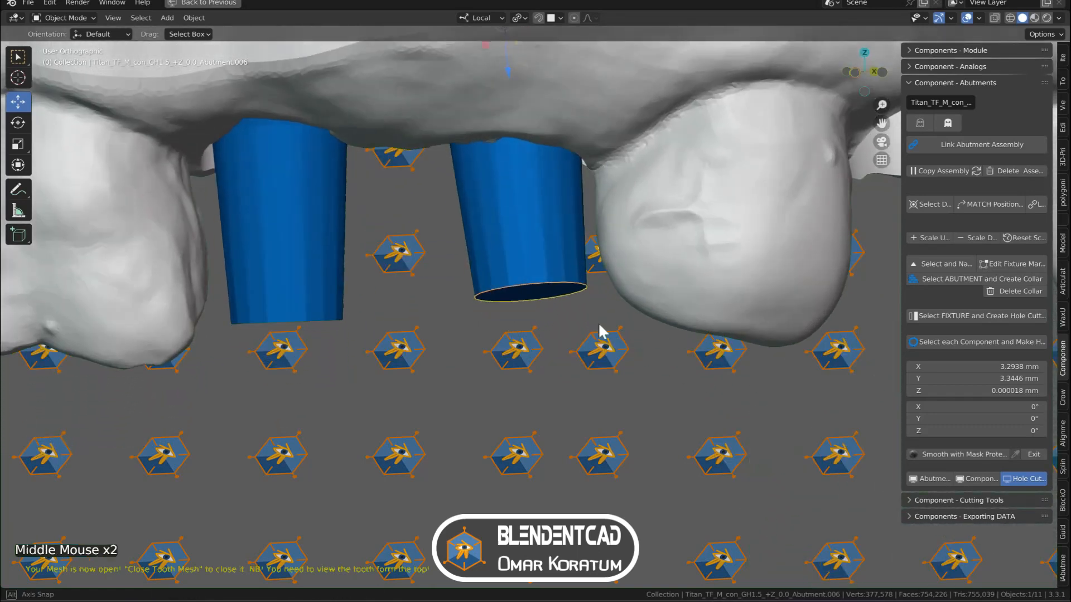
pyautogui.press('Tab')
pyautogui.press('s')
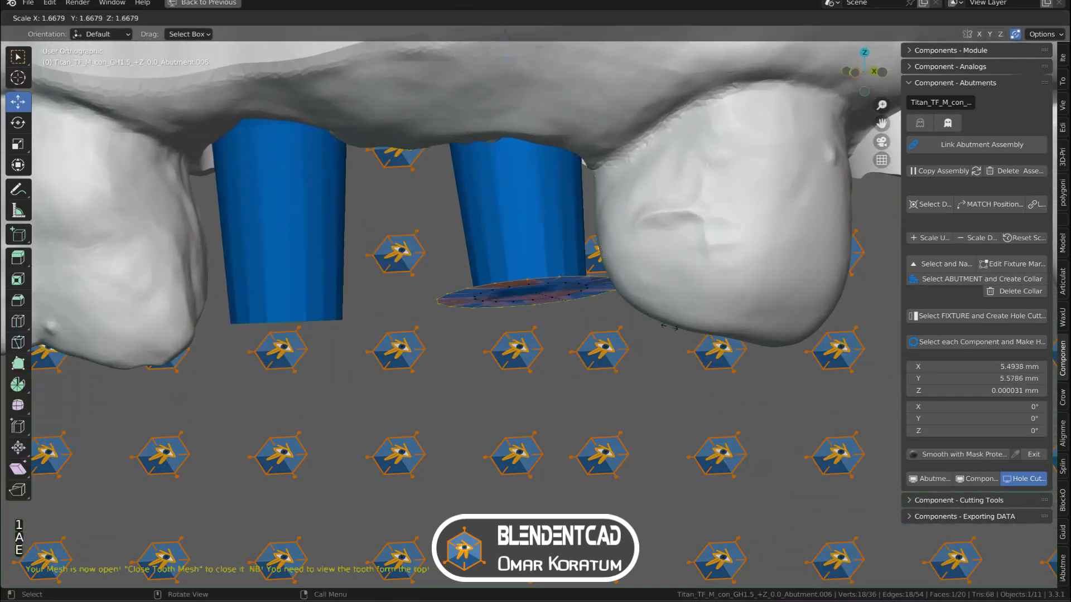
pyautogui.click(675, 330)
pyautogui.moveTo(562, 256); pyautogui.dragTo(574, 281, button='middle')
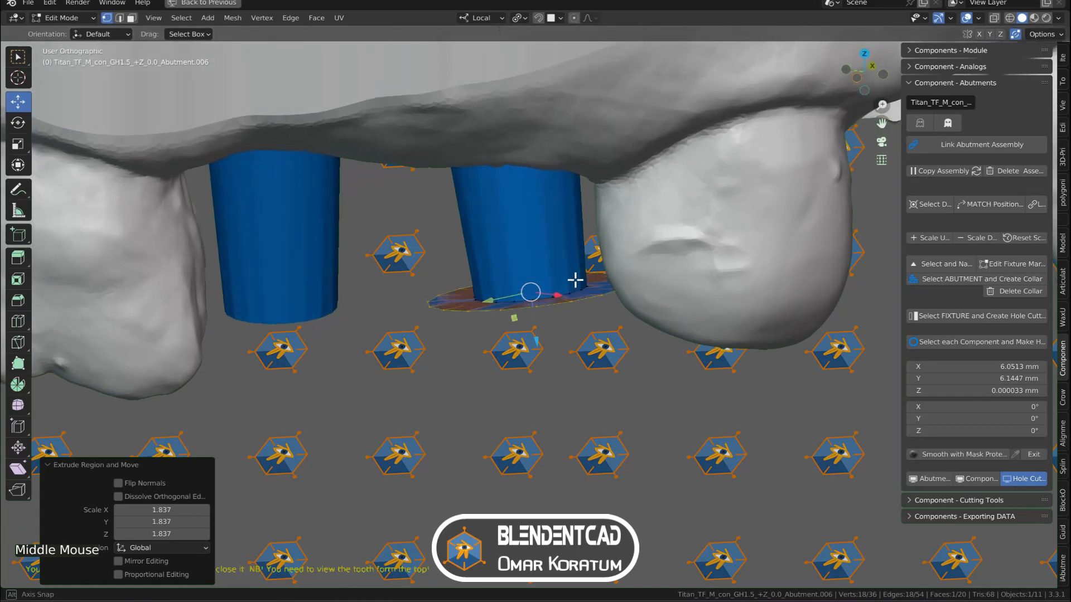
# Extrude the enlarged disc by -2.5 mm along its local Z axis
pyautogui.scroll(-2, 614, 312)
pyautogui.keyDown('shift'); pyautogui.moveTo(645, 344); pyautogui.dragTo(610, 283, button='middle'); pyautogui.keyUp('shift')
pyautogui.scroll(3, 669, 428)
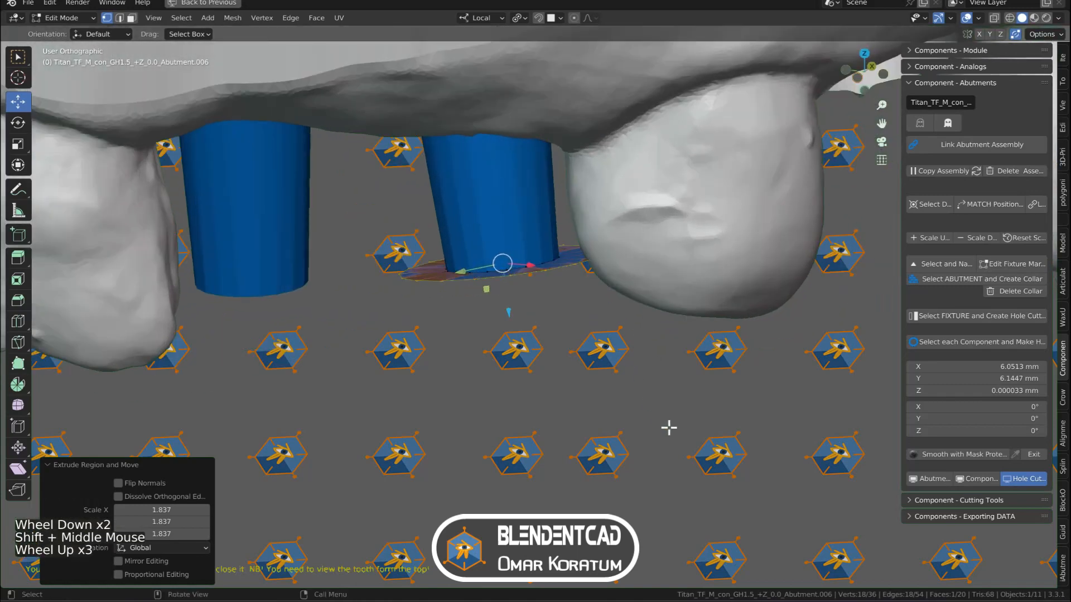
pyautogui.press('e')
pyautogui.click(647, 370)
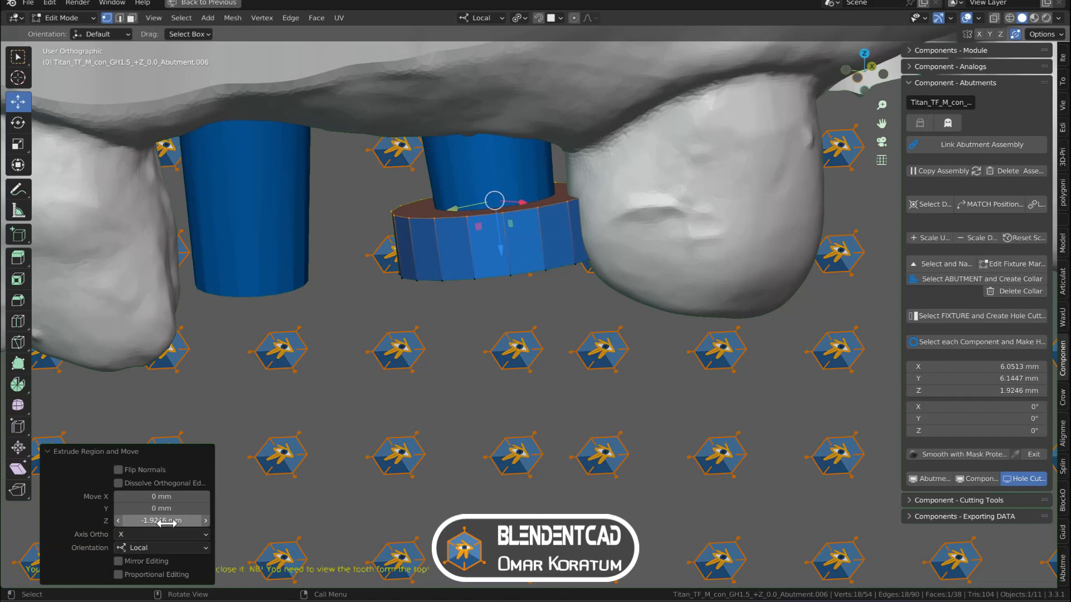
pyautogui.click(166, 523)
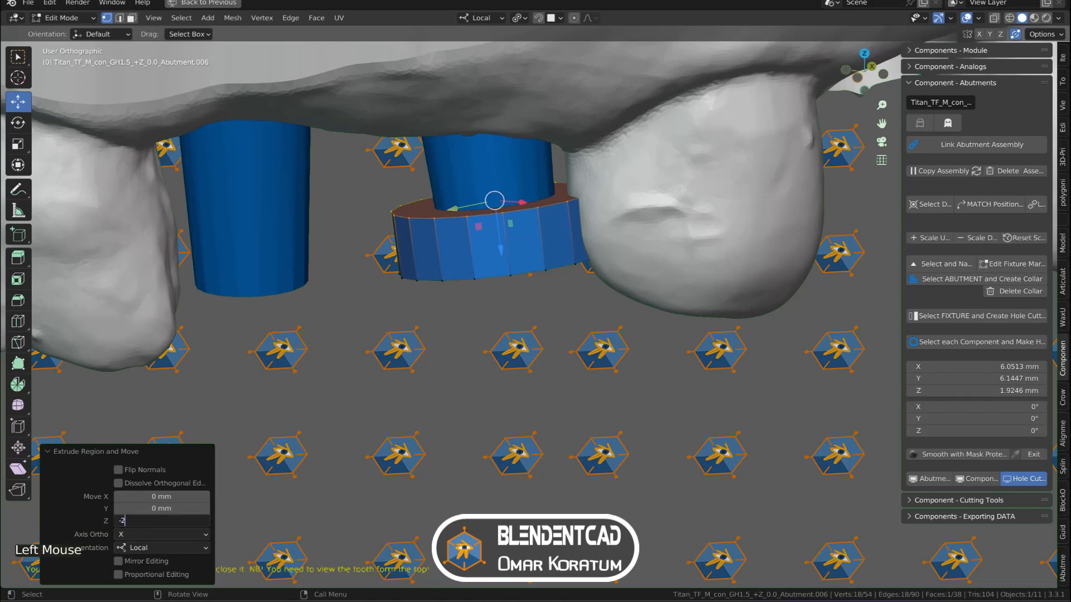
pyautogui.press('Return')
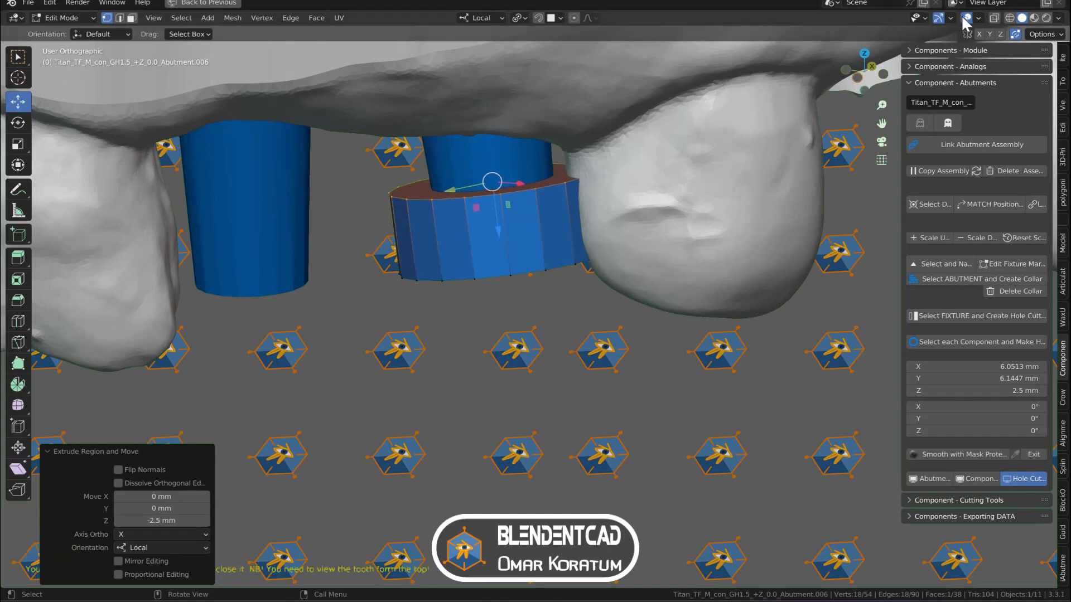
# Turn on the face orientation display and recalculate the extruded disc's normals to face outward
pyautogui.click(980, 18)
pyautogui.click(900, 237)
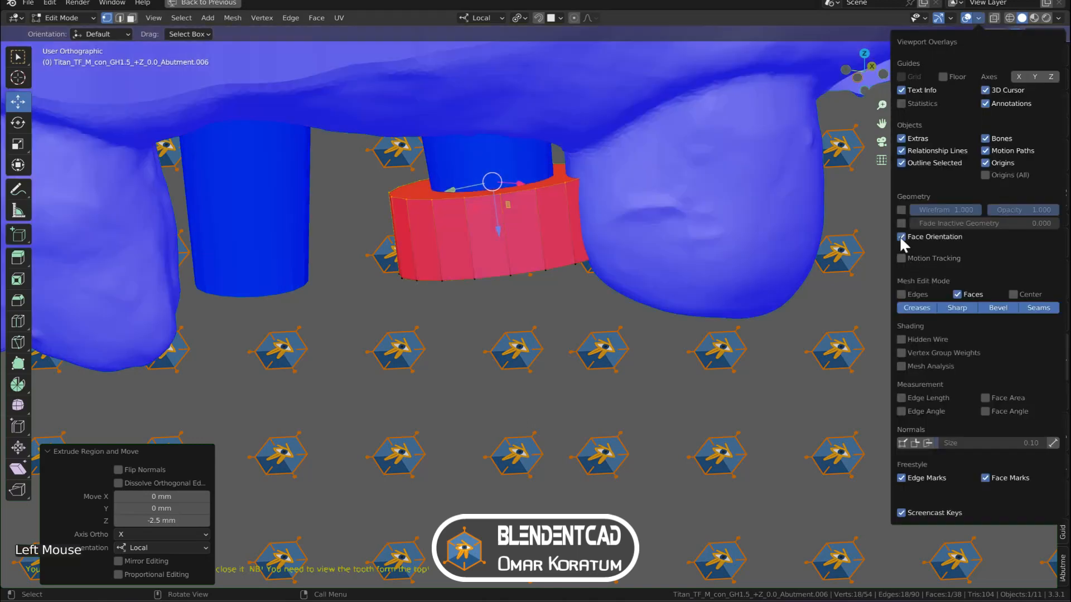
pyautogui.press('a')
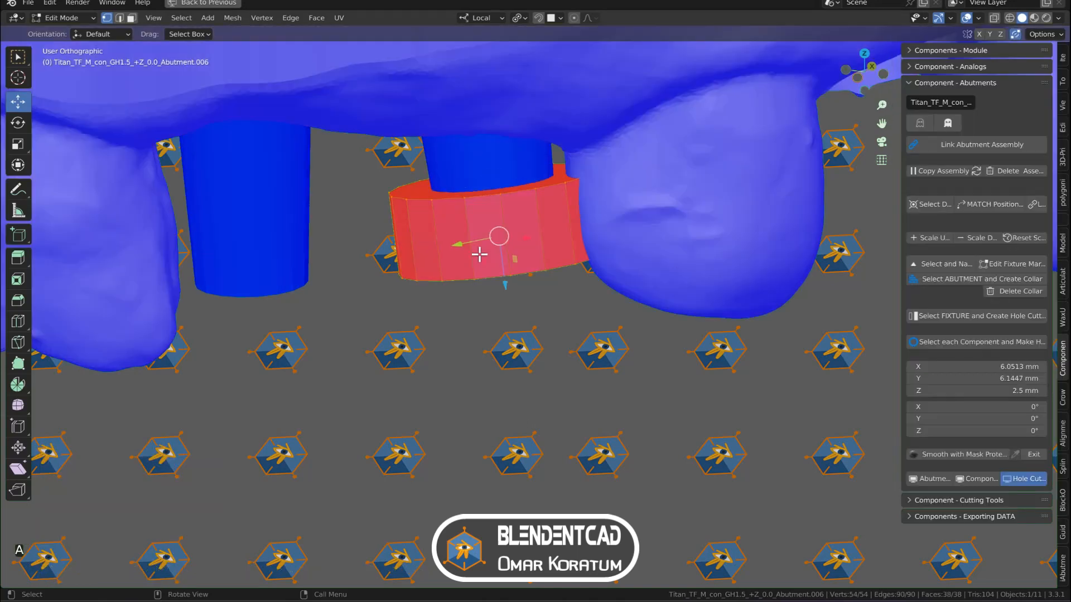
pyautogui.hotkey('shift', 'n')
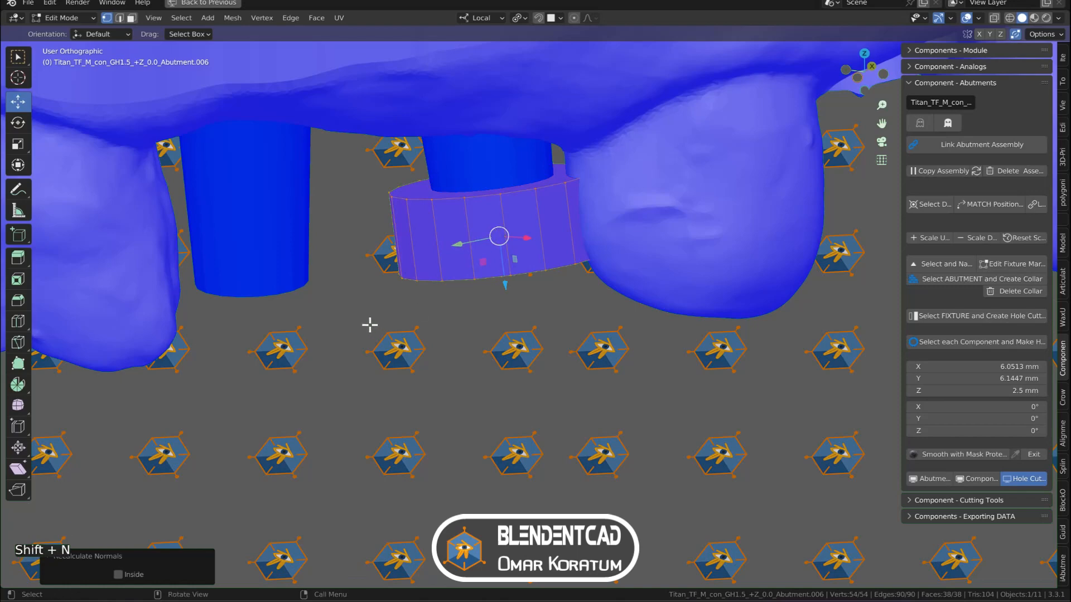
pyautogui.scroll(-2, 526, 273)
pyautogui.moveTo(574, 255); pyautogui.dragTo(523, 397, button='middle')
pyautogui.moveTo(524, 397); pyautogui.dragTo(533, 409, button='middle')
pyautogui.click(505, 377)
pyautogui.press('Tab')
# Hide the upper model and join the second abutment's collar and shell into one object
pyautogui.click(552, 253)
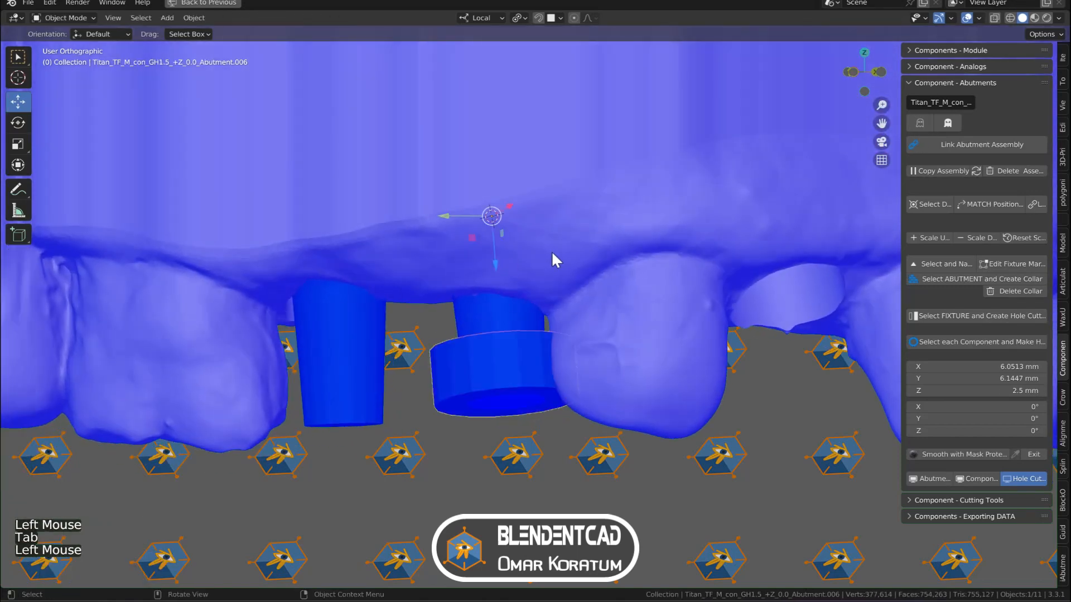
pyautogui.press('h')
pyautogui.click(454, 239)
pyautogui.keyDown('shift'); pyautogui.click(499, 296); pyautogui.keyUp('shift')
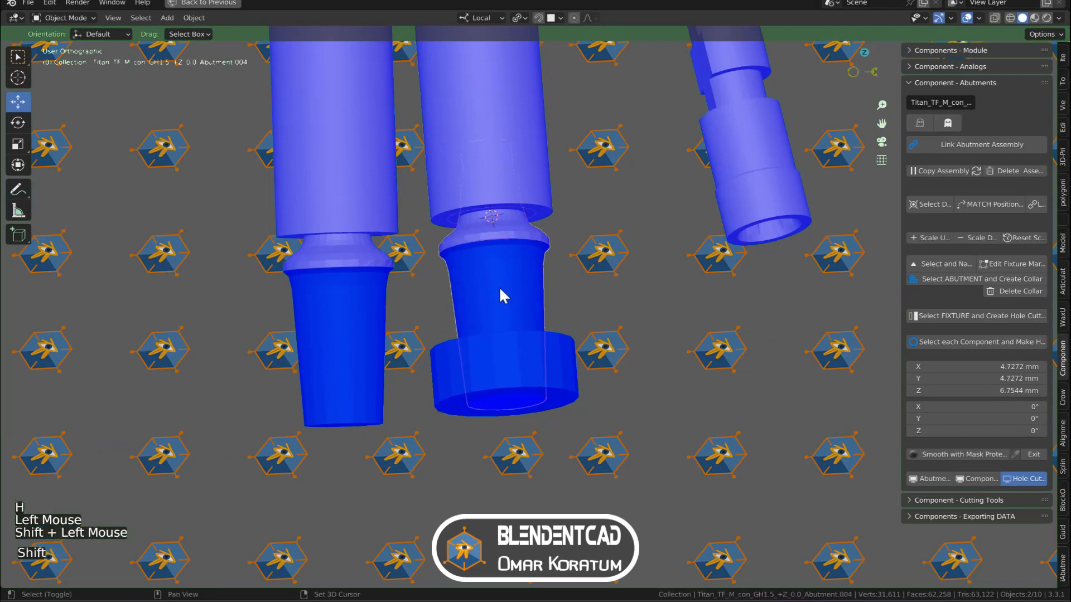
pyautogui.hotkey('ctrl', 'j')
# Add a Boolean Difference modifier to the joined abutment, using the disc as the cutting object
pyautogui.hotkey('ctrl', 'space')
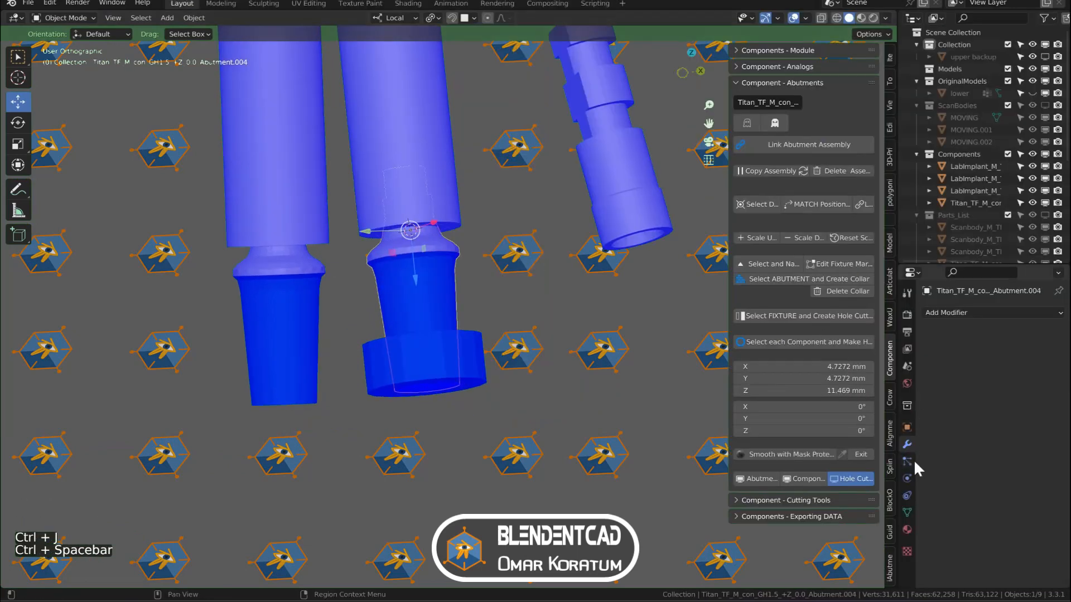
pyautogui.click(955, 314)
pyautogui.click(820, 347)
pyautogui.click(1040, 381)
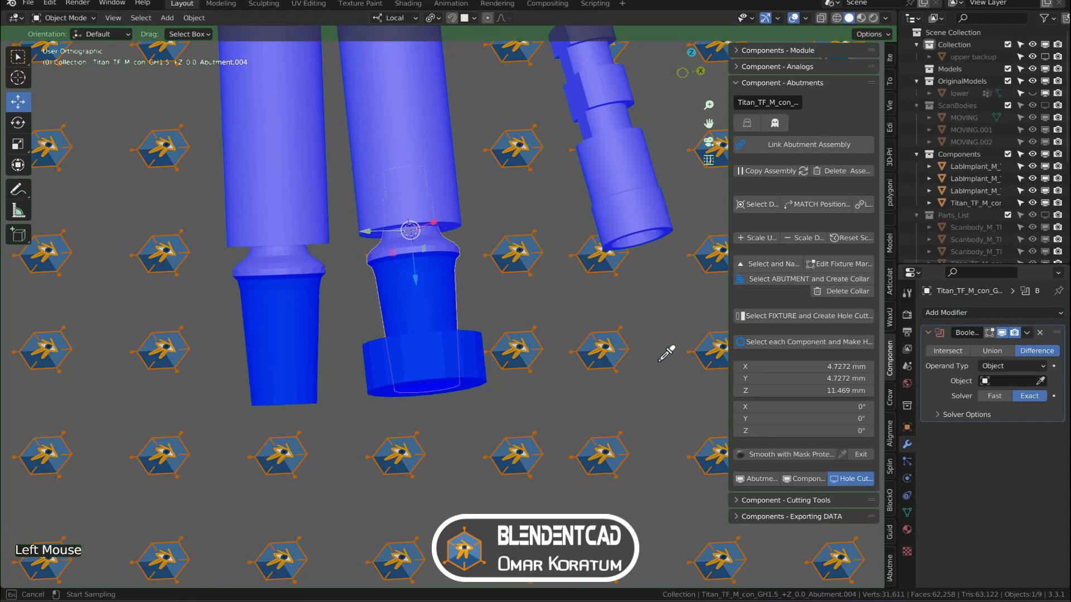
pyautogui.click(478, 368)
# Lengthen the cutting disc to about 3.5 mm in height in its mesh
pyautogui.scroll(2, 467, 381)
pyautogui.keyDown('shift'); pyautogui.moveTo(466, 381); pyautogui.dragTo(459, 280, button='middle'); pyautogui.keyUp('shift')
pyautogui.scroll(-1, 460, 280)
pyautogui.click(460, 280)
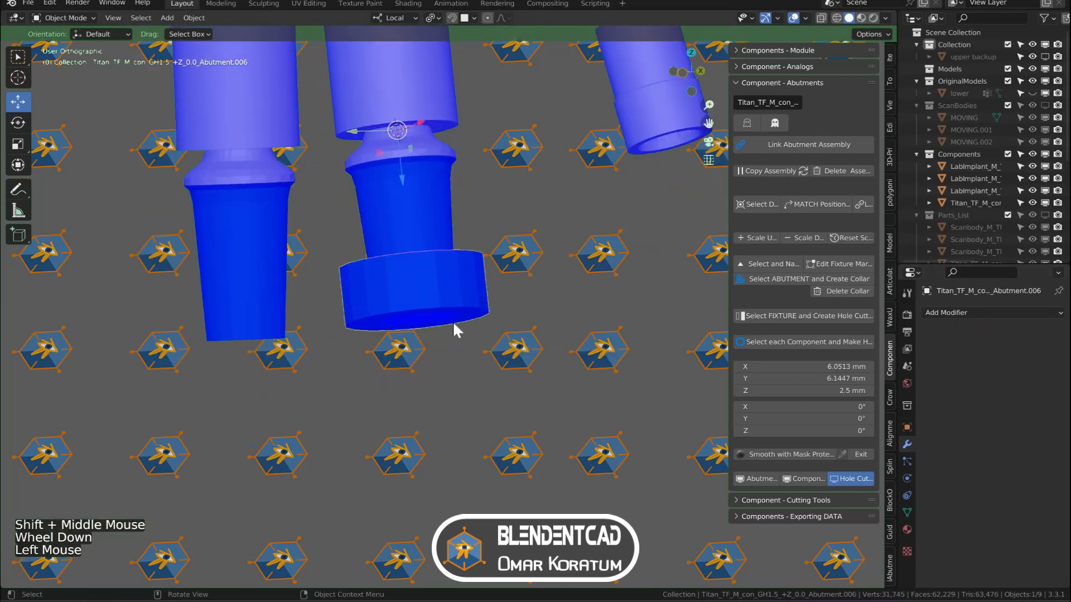
pyautogui.press('Tab')
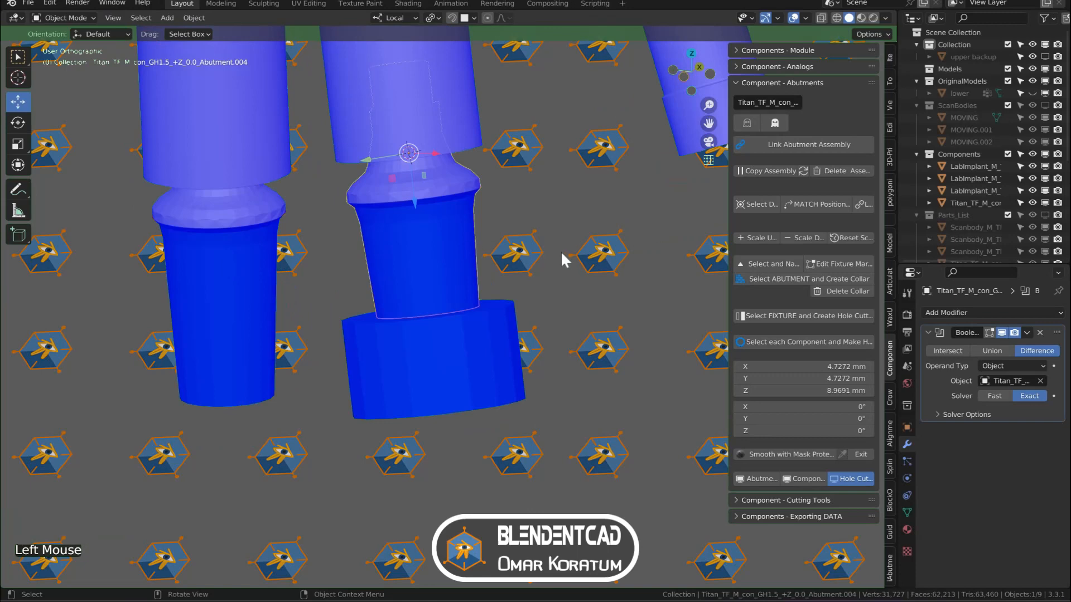
# Reveal the hidden models, examine the trimmed abutment's clearance to the opposing teeth, and hide both models again
pyautogui.hotkey('alt', 'h')
pyautogui.scroll(-2, 591, 284)
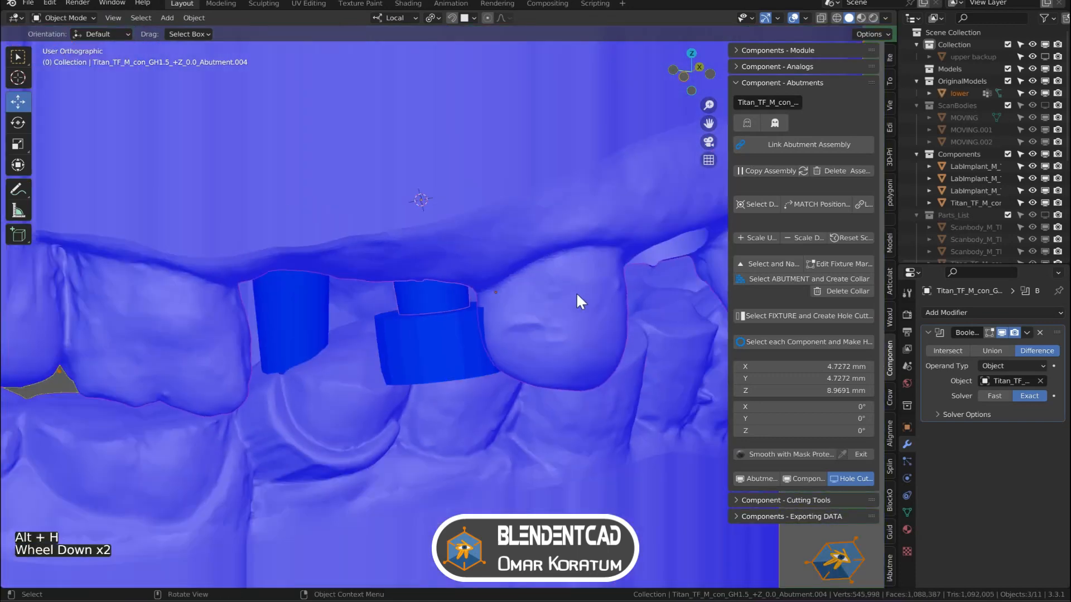
pyautogui.keyDown('shift'); pyautogui.moveTo(484, 411); pyautogui.dragTo(481, 393, button='middle'); pyautogui.keyUp('shift')
pyautogui.moveTo(480, 393); pyautogui.dragTo(478, 382, button='middle')
pyautogui.click(509, 275)
pyautogui.press('h')
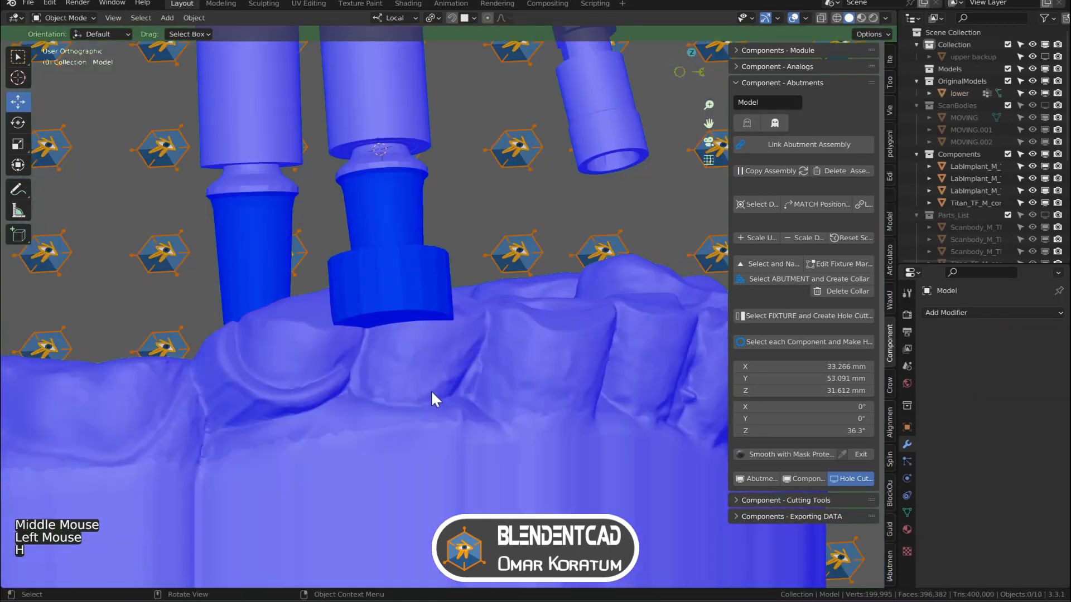
pyautogui.click(431, 393)
pyautogui.press('h')
# Move the cutting disc by about -0.32 mm along its local Z axis
pyautogui.click(403, 290)
pyautogui.moveTo(542, 340); pyautogui.dragTo(548, 343, button='middle')
pyautogui.scroll(-1, 526, 330)
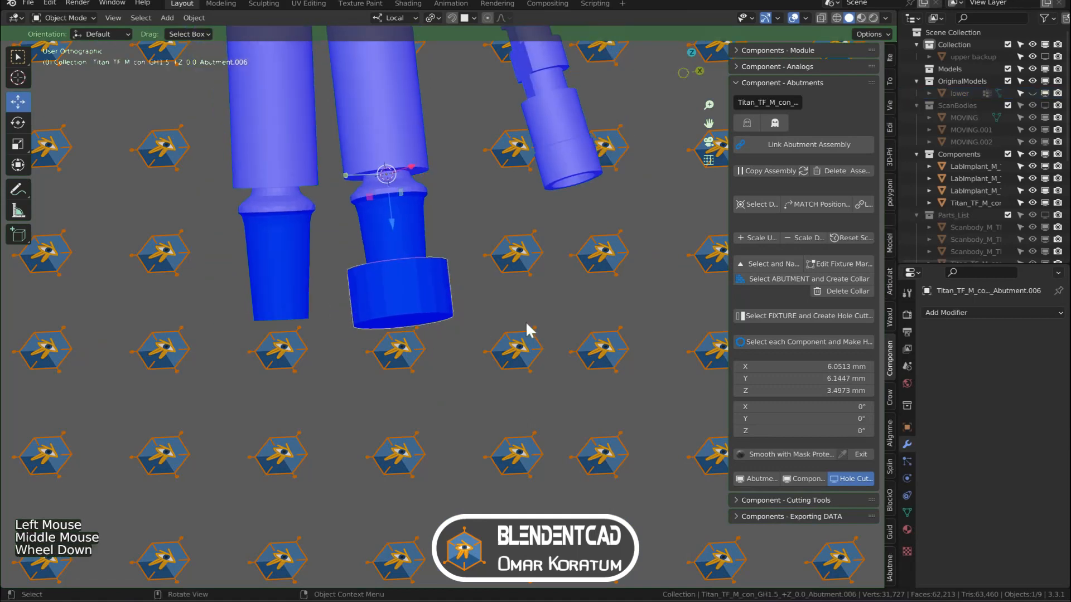
pyautogui.press('g')
pyautogui.click(537, 315)
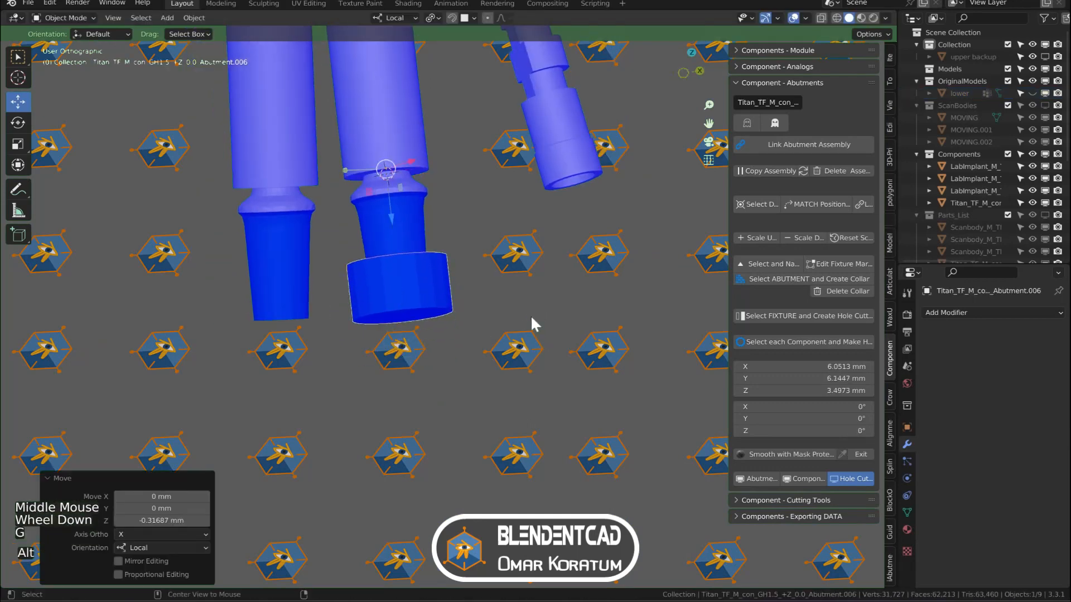
# Show the lower model with the upper model and disc hidden, and apply the abutment's Boolean Difference modifier
pyautogui.hotkey('alt', 'h')
pyautogui.click(494, 282)
pyautogui.press('h')
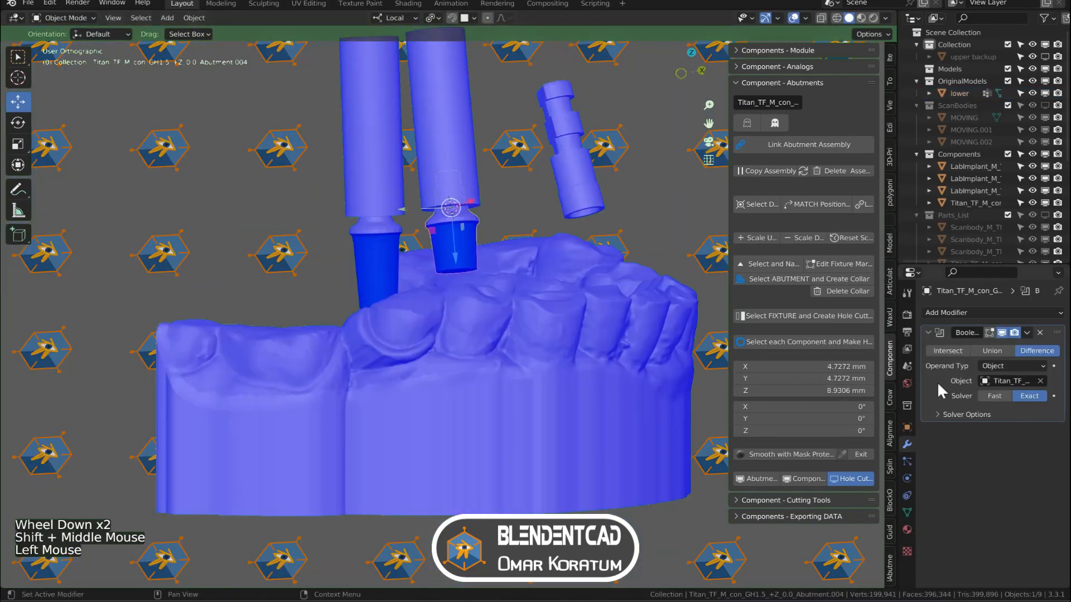
pyautogui.hotkey('ctrl', 'a')
# Separate the trimmed abutment's mesh back into individual objects
pyautogui.scroll(2, 518, 180)
pyautogui.press('Tab')
pyautogui.keyDown('shift'); pyautogui.scroll(1, 519, 179); pyautogui.keyUp('shift')
pyautogui.keyDown('shift'); pyautogui.moveTo(518, 179); pyautogui.dragTo(522, 268, button='middle'); pyautogui.keyUp('shift')
pyautogui.press('a')
pyautogui.press('p')
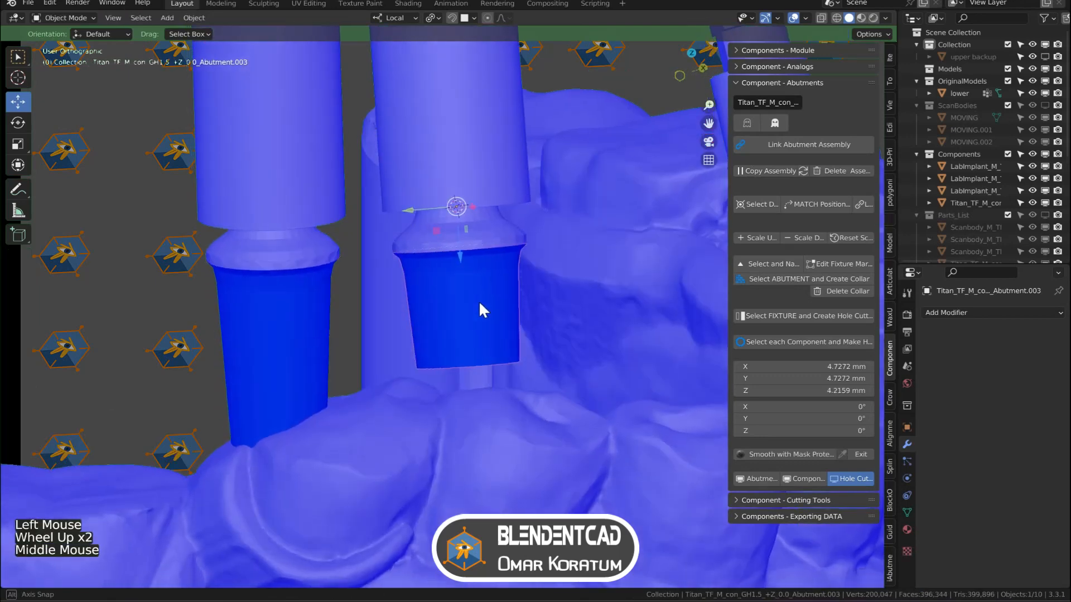
# Examine a clipped cross-section of the trimmed abutment and its shell at the flat end, and clear the clipping
pyautogui.moveTo(479, 300); pyautogui.dragTo(474, 284, button='middle')
pyautogui.hotkey('alt', 'b')
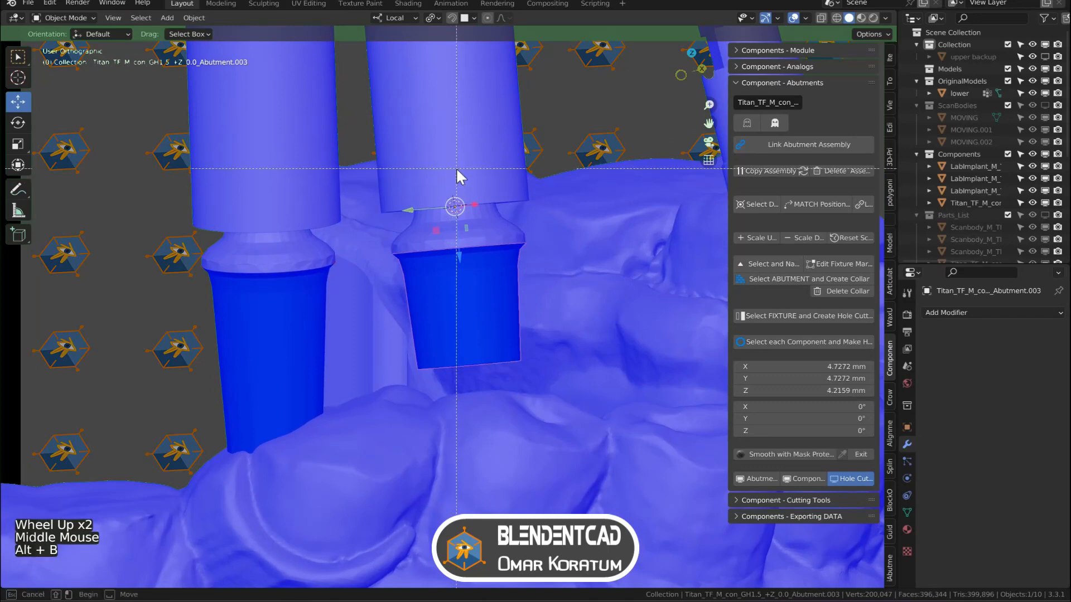
pyautogui.moveTo(457, 152); pyautogui.dragTo(465, 401)
pyautogui.moveTo(466, 400); pyautogui.dragTo(678, 192, button='middle')
pyautogui.scroll(-2, 678, 192)
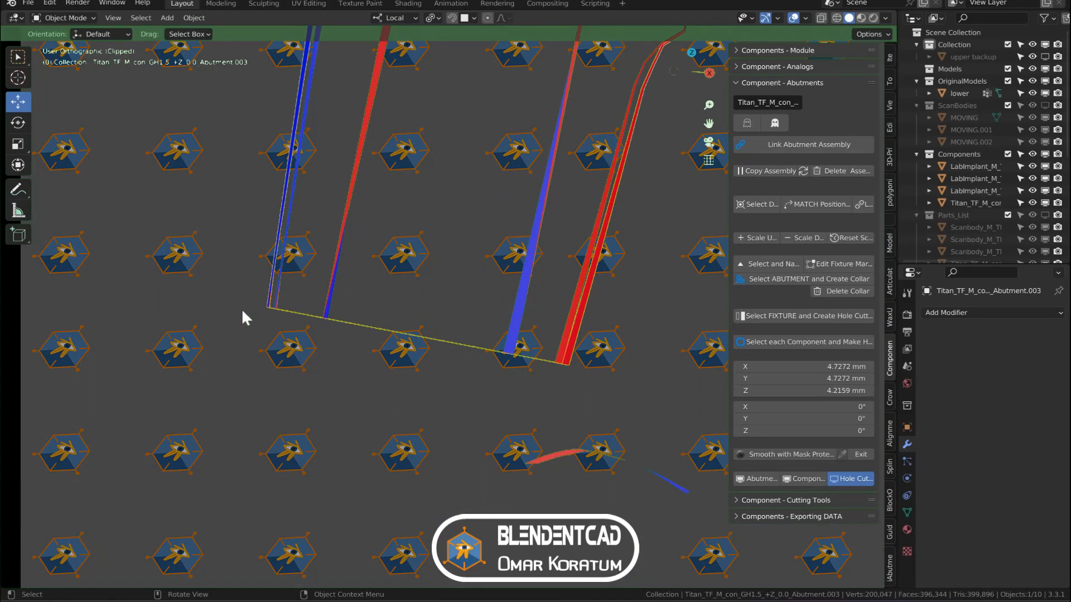
pyautogui.moveTo(512, 353); pyautogui.dragTo(429, 297, button='middle')
pyautogui.scroll(-2, 428, 297)
pyautogui.hotkey('alt', 'b')
# Move the flat end face of the second abutment's shell and its surrounding rim faces 0.1 mm along local Z
pyautogui.click(540, 230)
pyautogui.click(523, 224)
pyautogui.keyDown('shift'); pyautogui.moveTo(523, 224); pyautogui.dragTo(497, 235, button='middle'); pyautogui.keyUp('shift')
pyautogui.press('Tab')
pyautogui.moveTo(473, 282); pyautogui.dragTo(425, 266, button='middle')
pyautogui.press('3')
pyautogui.click(426, 343)
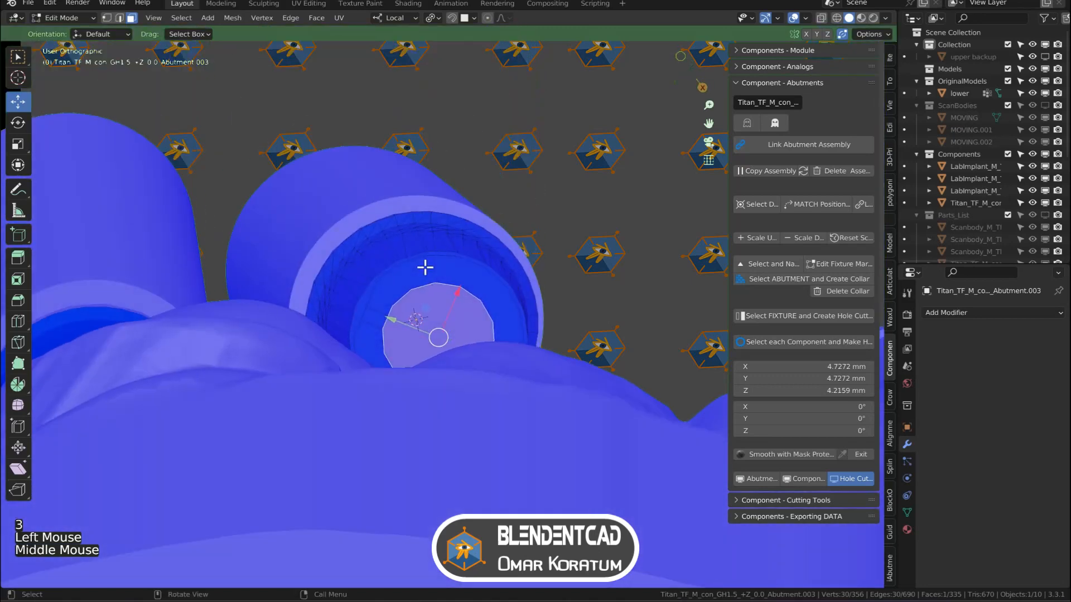
pyautogui.press('ctrl+KP_Add')
pyautogui.press('ctrl+KP_Add')
pyautogui.moveTo(527, 254); pyautogui.dragTo(519, 347, button='middle')
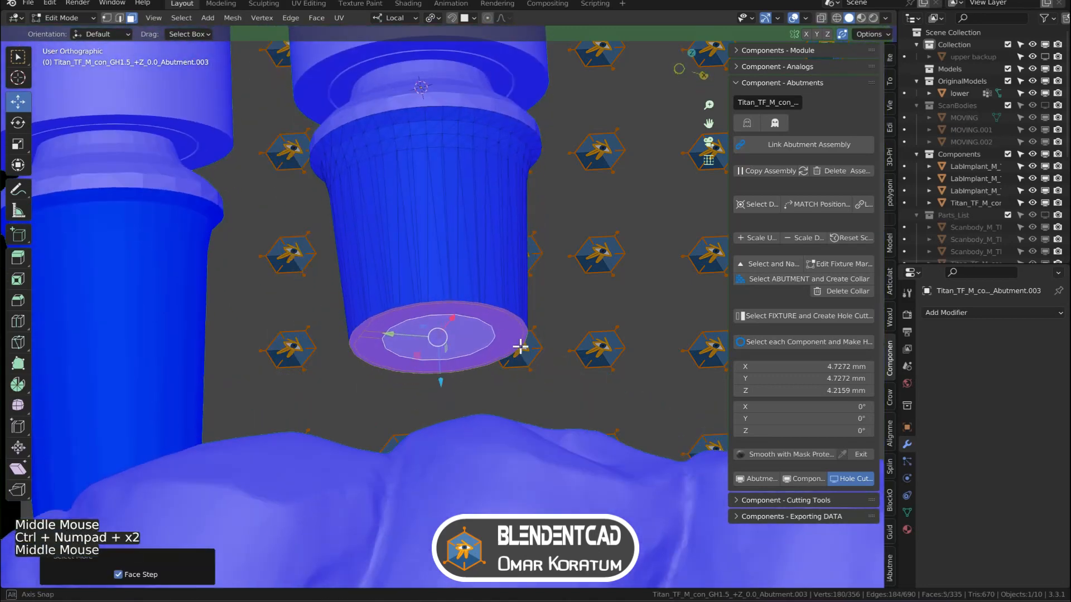
pyautogui.press('g')
pyautogui.press('z')
pyautogui.click(574, 345)
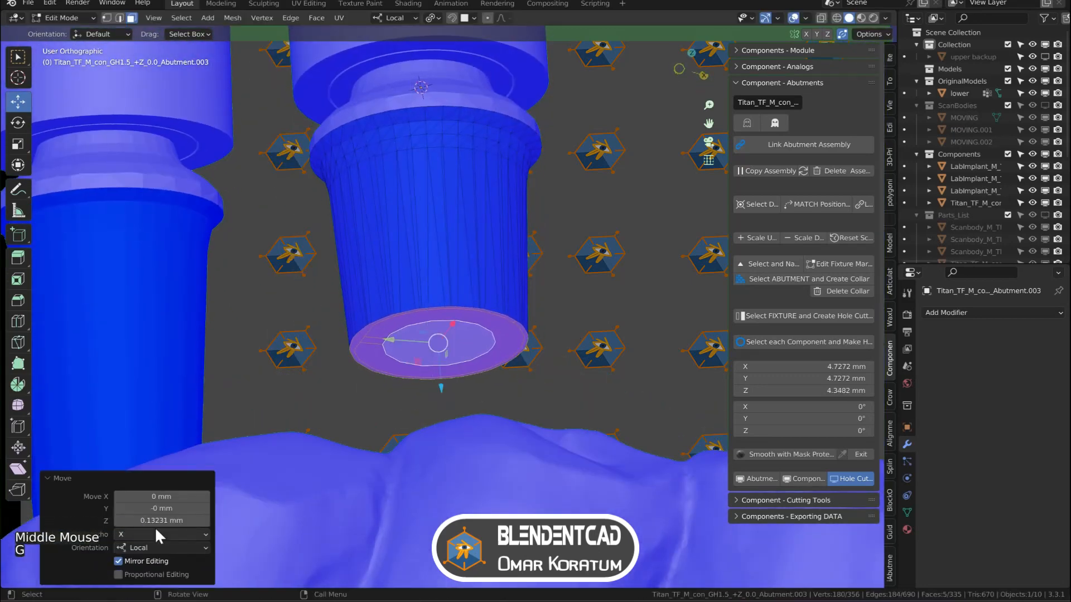
pyautogui.click(158, 521)
pyautogui.write('0.1')
pyautogui.press('Return')
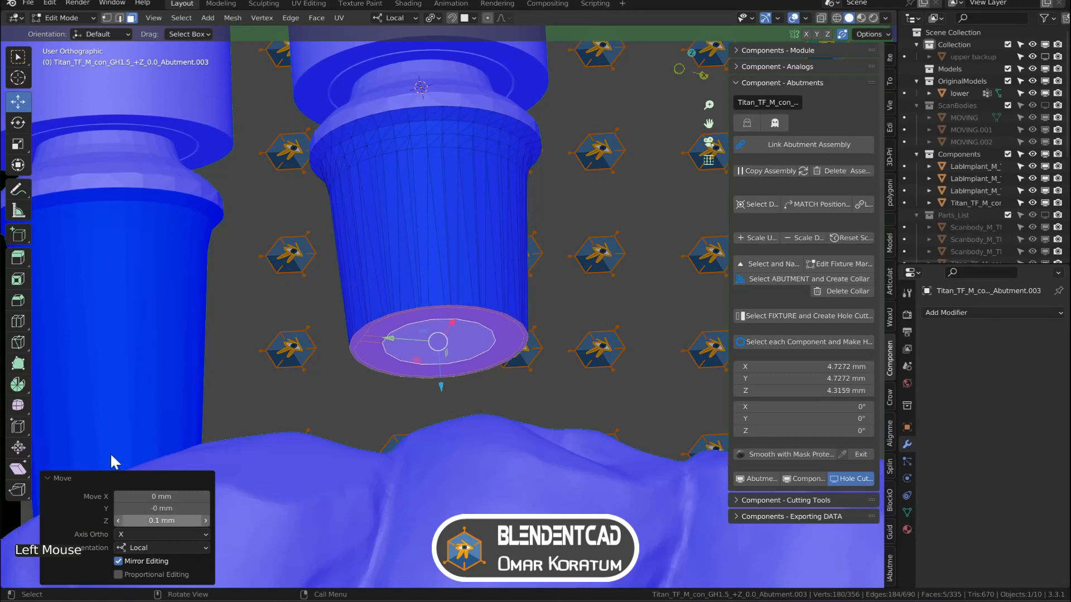
# Inspect the adjusted shell end in a clipped cross-section, and check both shells against the upper and lower teeth
pyautogui.hotkey('alt', 'b')
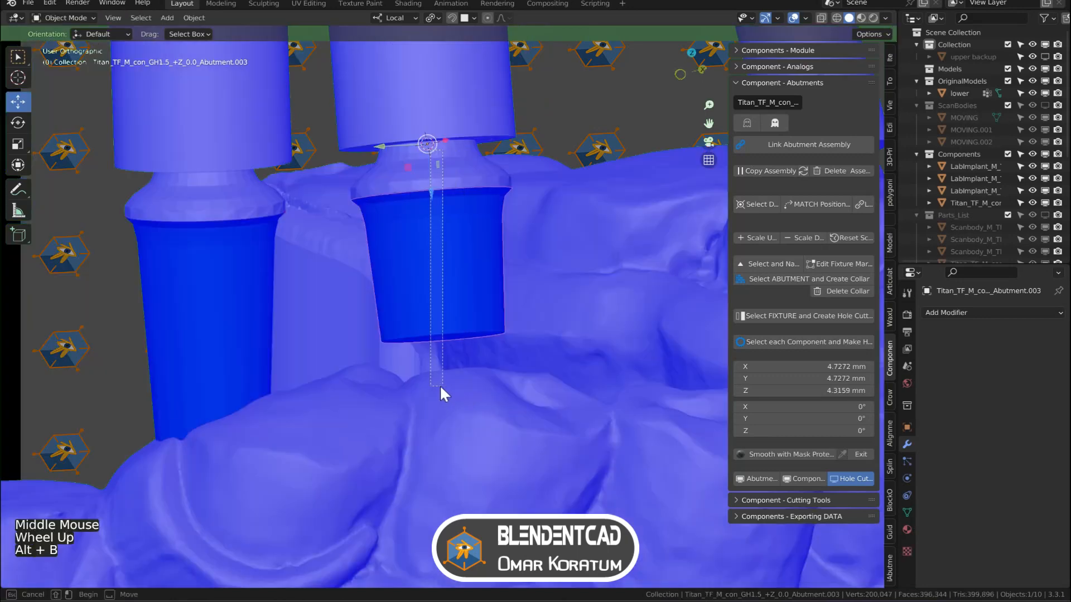
pyautogui.moveTo(429, 143); pyautogui.dragTo(446, 380)
pyautogui.moveTo(447, 380); pyautogui.dragTo(373, 304, button='middle')
pyautogui.scroll(3, 479, 335)
pyautogui.scroll(-2, 465, 334)
pyautogui.hotkey('alt', 'b')
pyautogui.keyDown('shift'); pyautogui.moveTo(463, 335); pyautogui.dragTo(440, 342, button='middle'); pyautogui.keyUp('shift')
pyautogui.scroll(1, 423, 268)
pyautogui.scroll(-1, 423, 268)
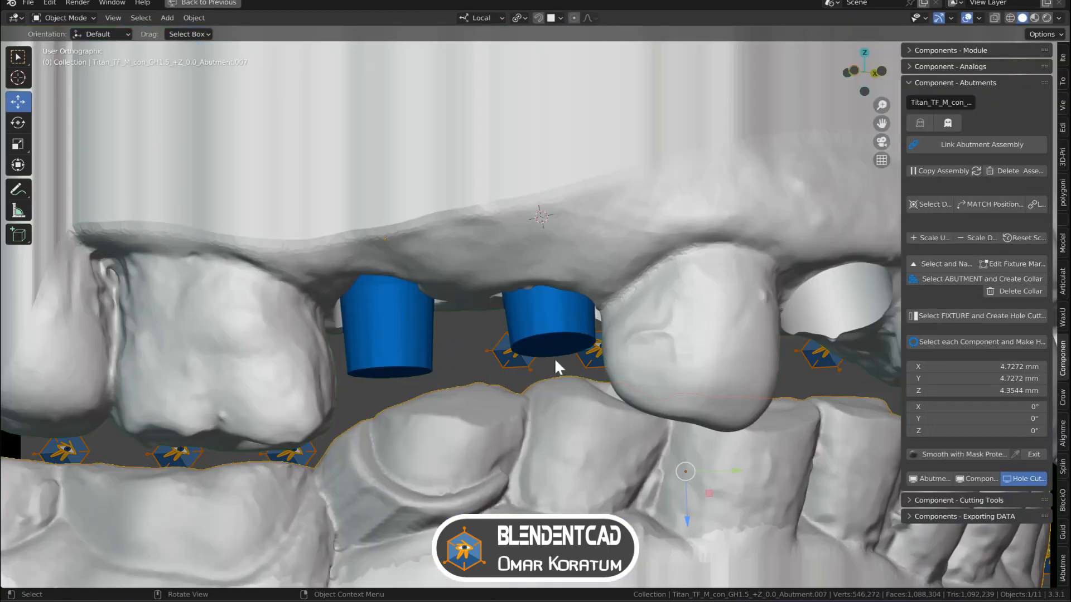
pyautogui.moveTo(554, 358)
pyautogui.mouseDown(button='middle')
pyautogui.moveTo(563, 366)
pyautogui.moveTo(554, 363)
pyautogui.mouseUp(button='middle')
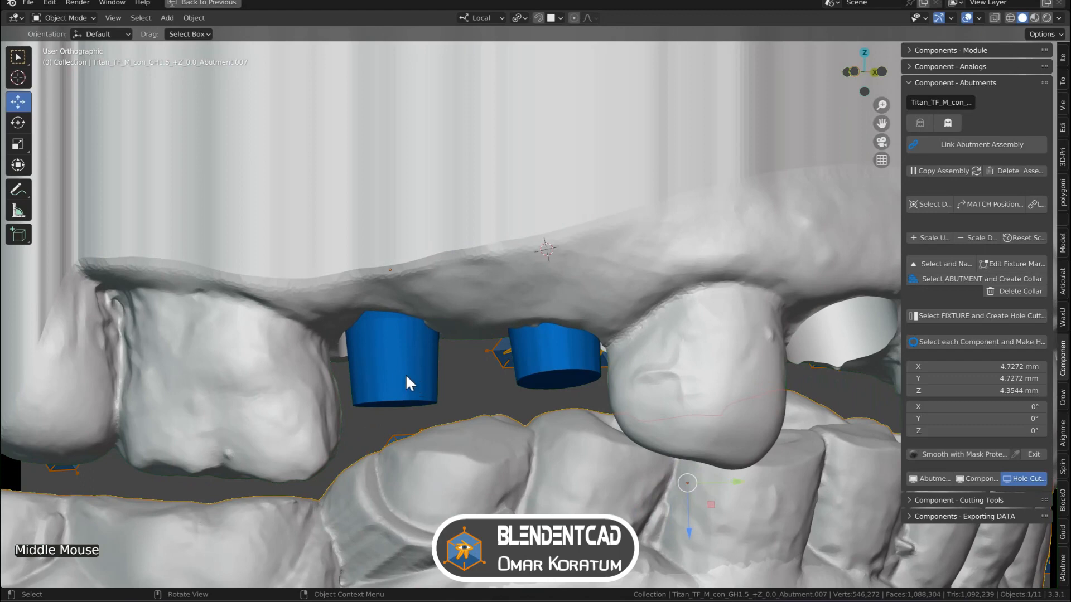
# Hide the lower and upper models so the abutment shells can be seen from their ends
pyautogui.click(473, 455)
pyautogui.press('h')
pyautogui.click(456, 287)
pyautogui.press('h')
pyautogui.scroll(-2, 437, 291)
pyautogui.scroll(1, 437, 291)
pyautogui.moveTo(437, 291); pyautogui.dragTo(441, 201, button='middle')
pyautogui.moveTo(502, 240); pyautogui.dragTo(565, 289, button='middle')
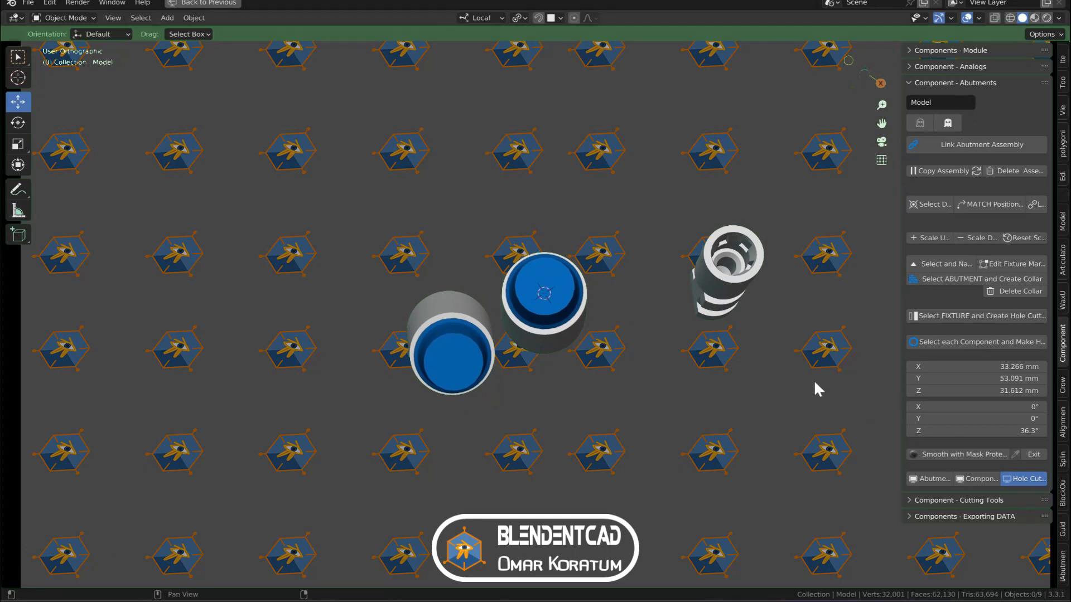
# Duplicate both abutment shells, join the copies into one object, and name it as the upper model
pyautogui.click(565, 279)
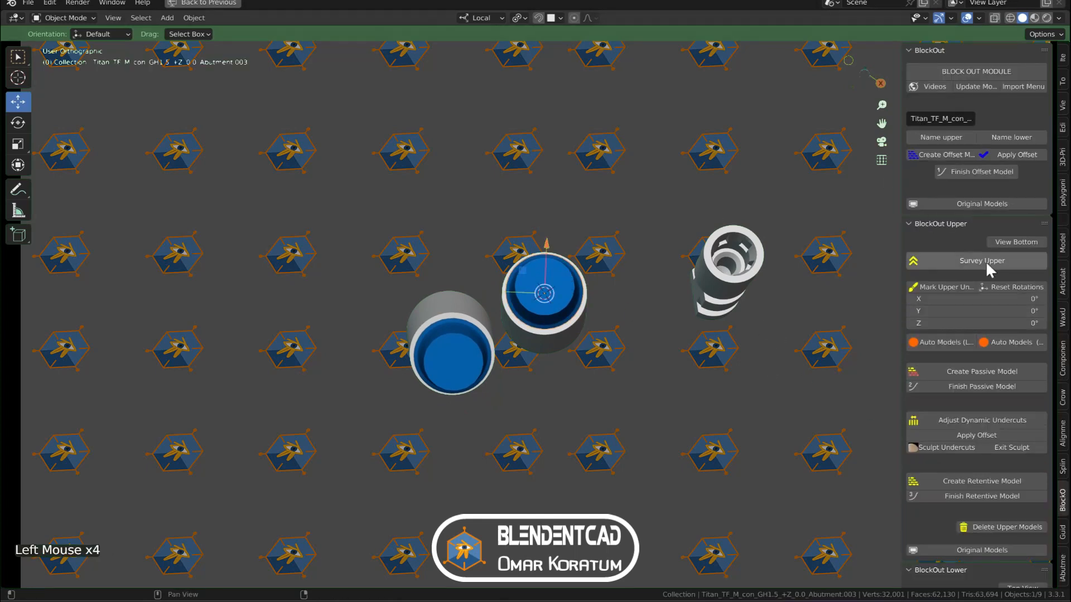
pyautogui.keyDown('shift'); pyautogui.click(466, 342); pyautogui.keyUp('shift')
pyautogui.hotkey('shift', 'd')
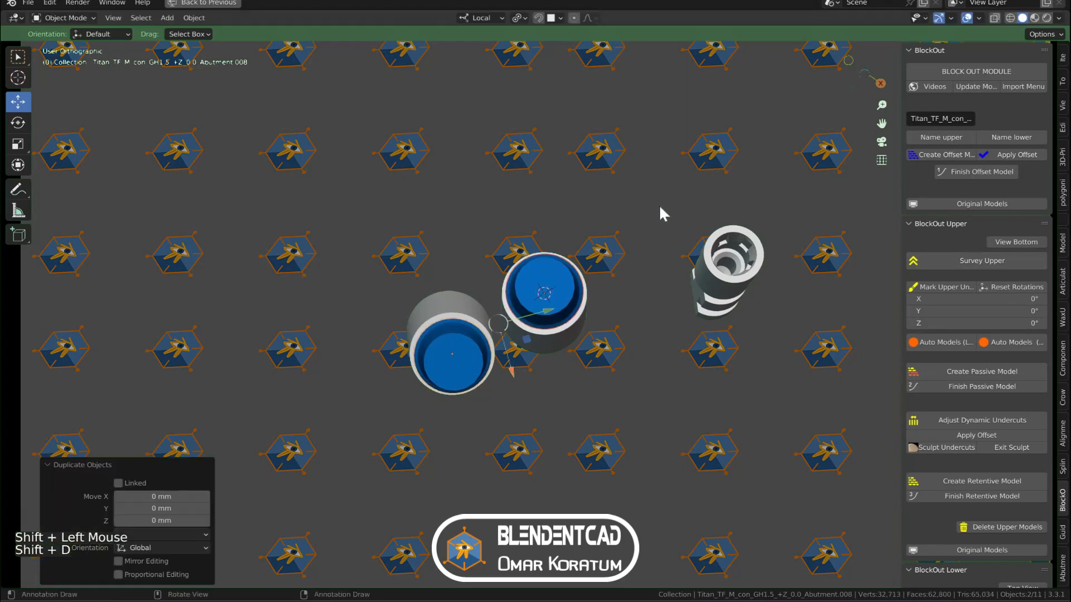
pyautogui.hotkey('ctrl', 'j')
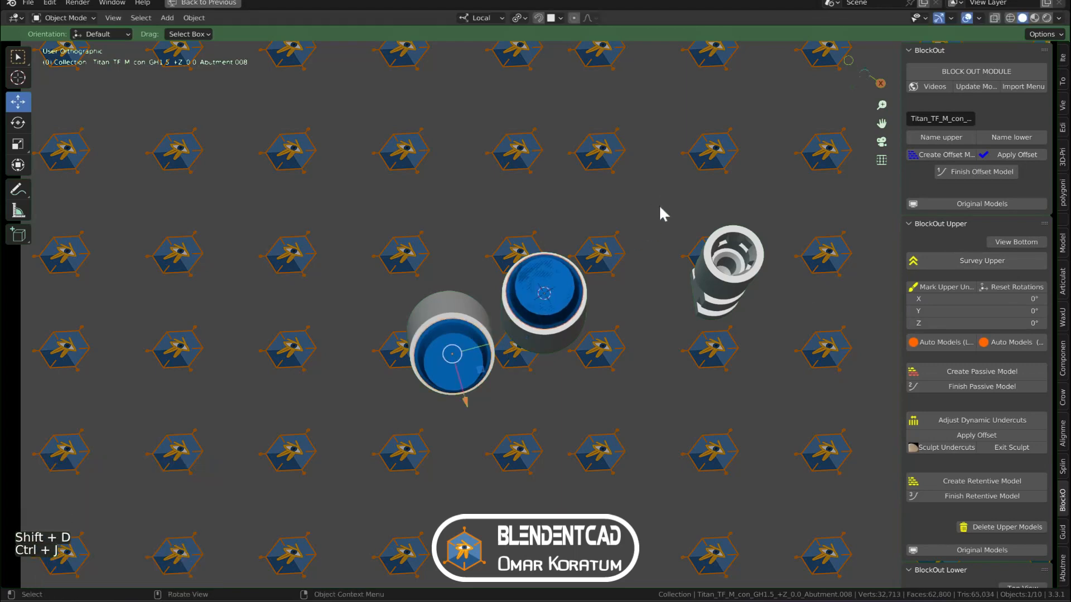
pyautogui.click(947, 137)
# Create an offset model from the joined shells and apply it with a 0 mm offset
pyautogui.click(939, 154)
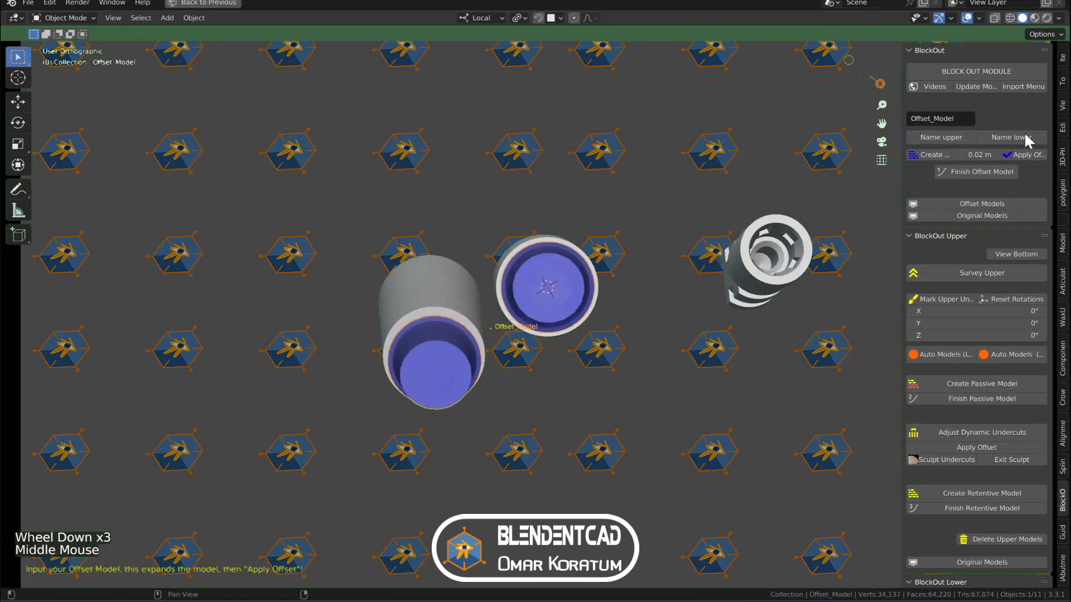
pyautogui.click(980, 153)
pyautogui.click(1021, 155)
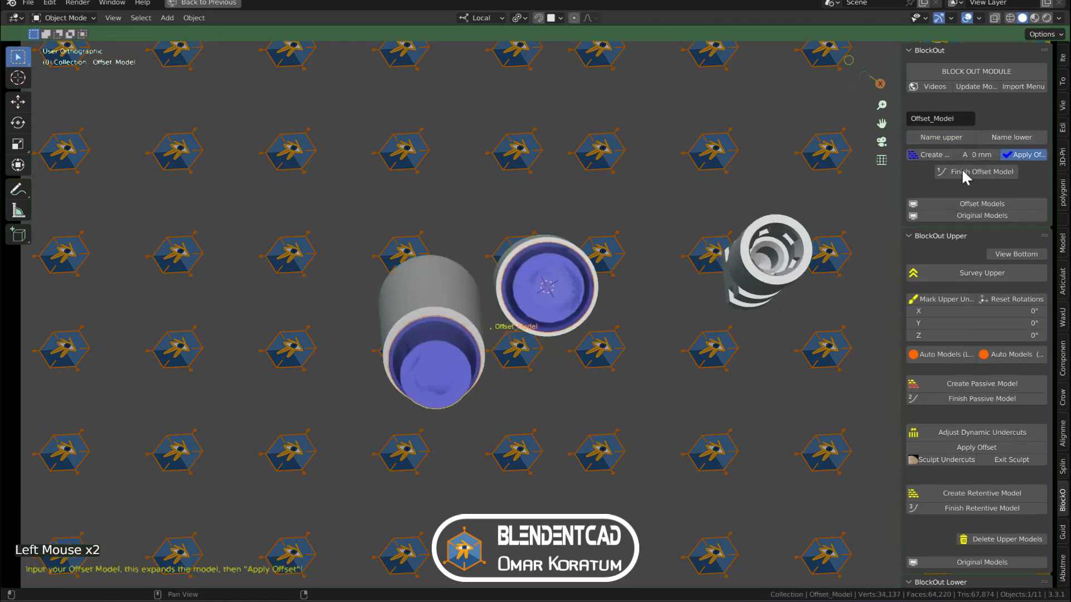
# Finish the offset model with a voxel size of 0.05 mm
pyautogui.click(961, 171)
pyautogui.write('.05')
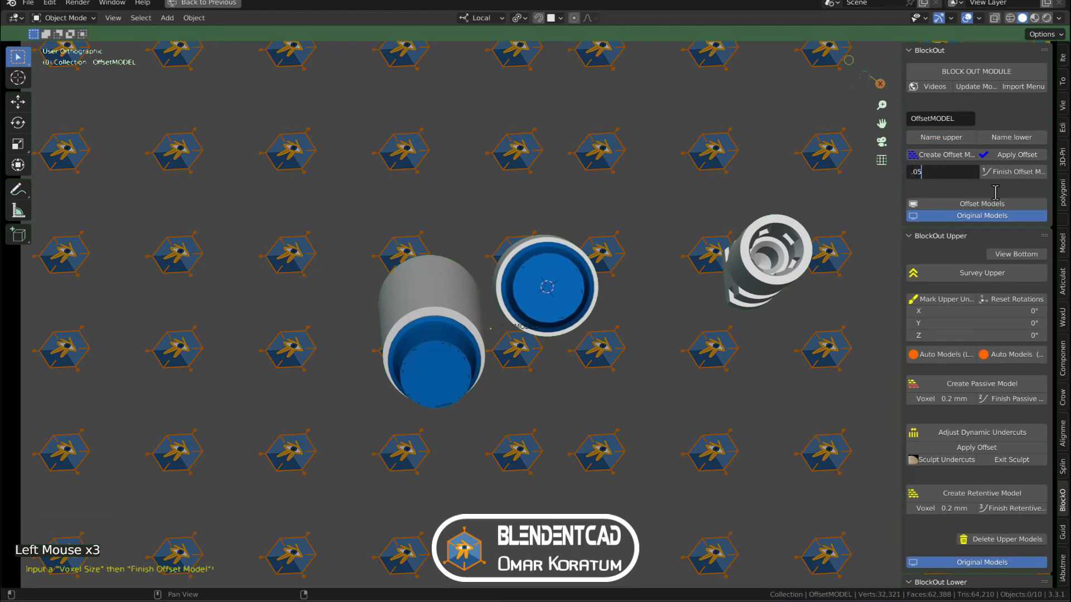
pyautogui.press('Return')
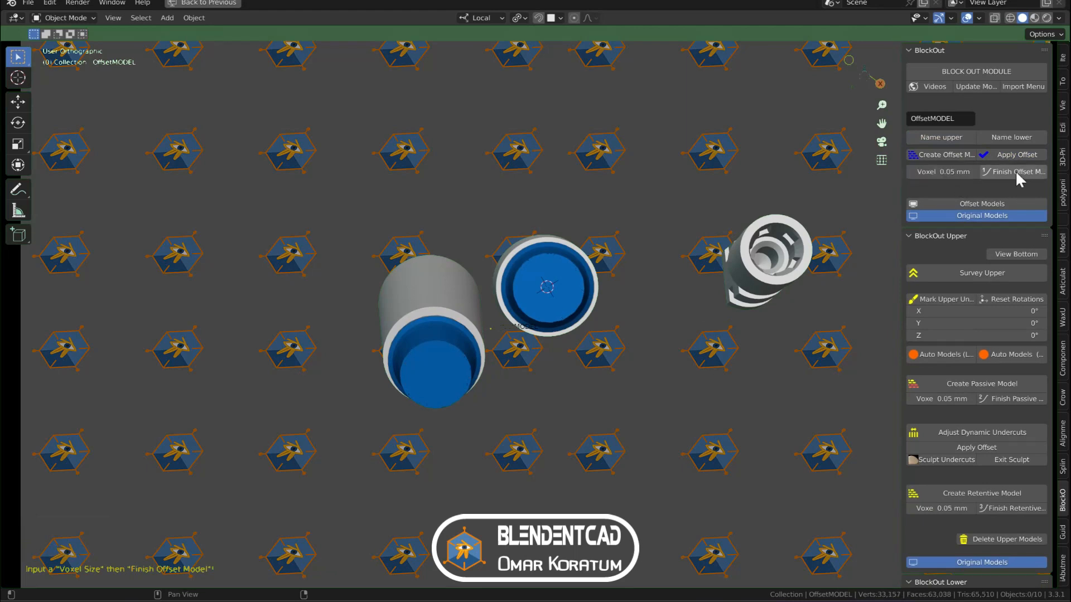
pyautogui.click(1015, 170)
# Run the upper survey on the two abutment shells to view their undercuts from the insertion direction
pyautogui.moveTo(781, 201); pyautogui.dragTo(658, 214, button='middle')
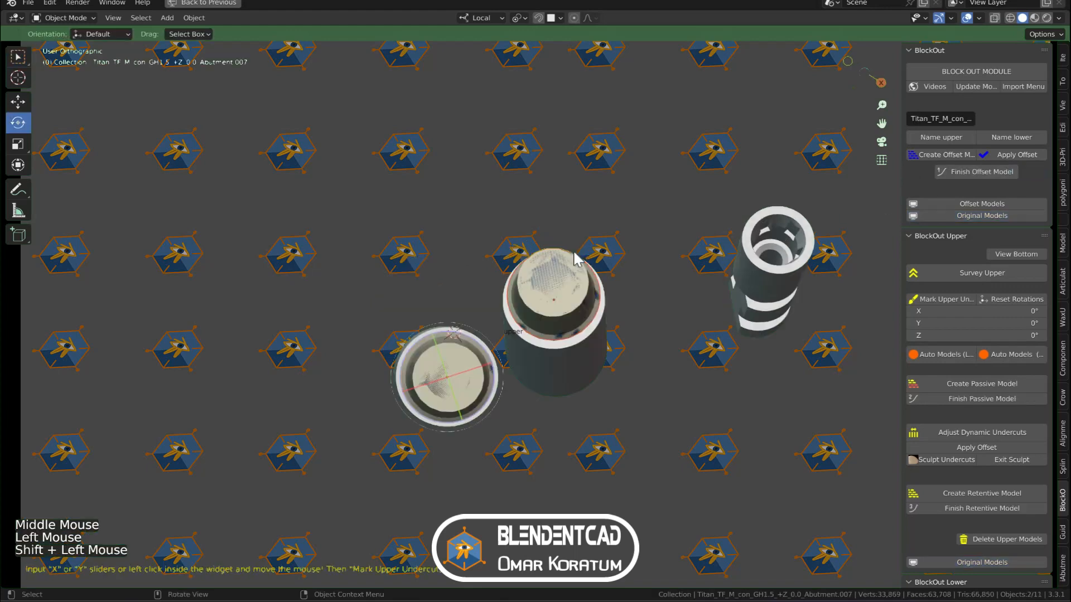
pyautogui.click(938, 273)
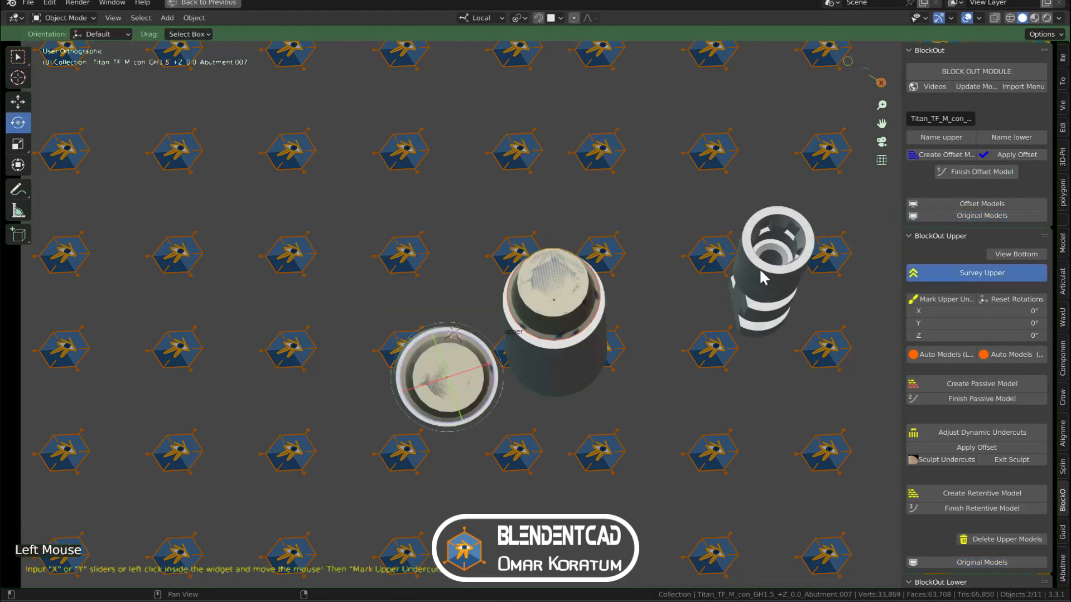
pyautogui.click(997, 17)
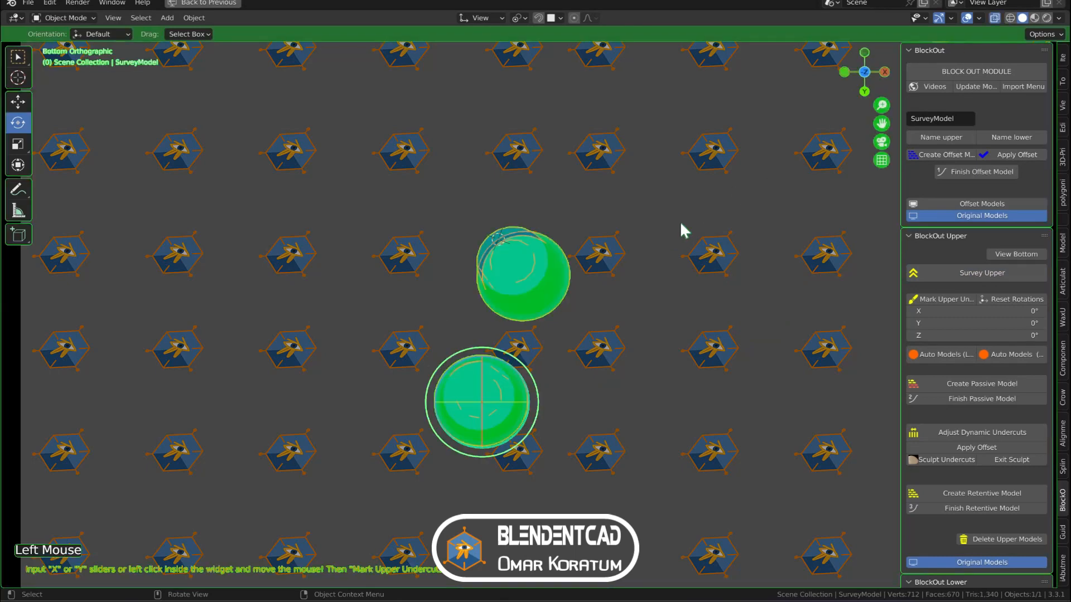
# Inspect both abutment shells in the survey view and adjust the survey model's insertion direction with the rotation widget
pyautogui.keyDown('shift'); pyautogui.moveTo(588, 268); pyautogui.dragTo(652, 259, button='middle'); pyautogui.keyUp('shift')
pyautogui.moveTo(620, 307); pyautogui.dragTo(610, 332, button='middle')
pyautogui.scroll(3, 593, 382)
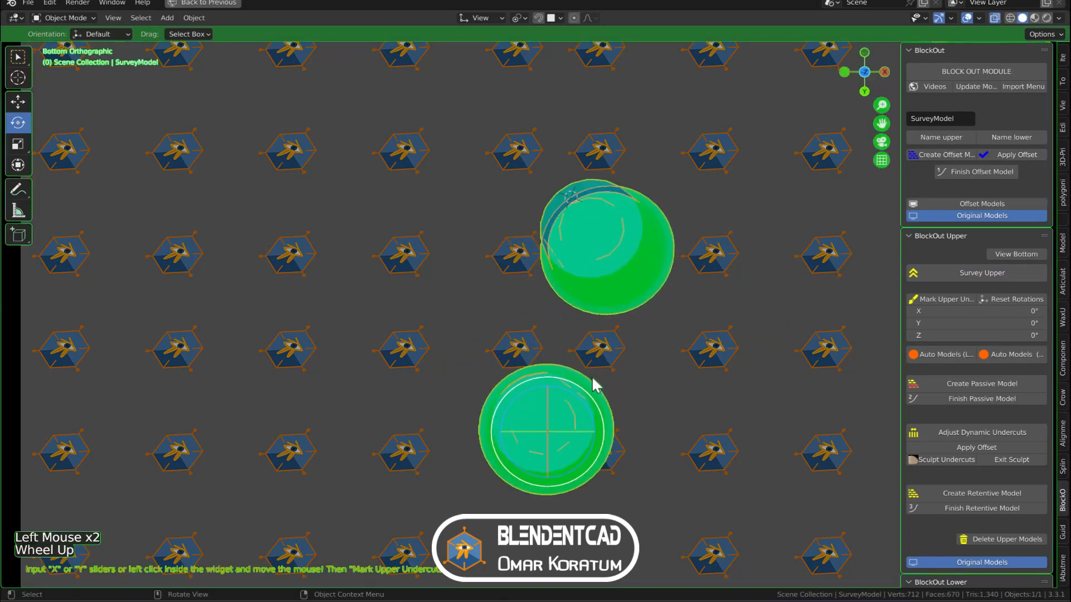
pyautogui.keyDown('shift'); pyautogui.moveTo(610, 352); pyautogui.dragTo(557, 256, button='middle'); pyautogui.keyUp('shift')
pyautogui.scroll(-2, 560, 266)
pyautogui.keyDown('shift'); pyautogui.moveTo(509, 344); pyautogui.dragTo(520, 408, button='middle'); pyautogui.keyUp('shift')
pyautogui.moveTo(514, 410); pyautogui.dragTo(468, 377)
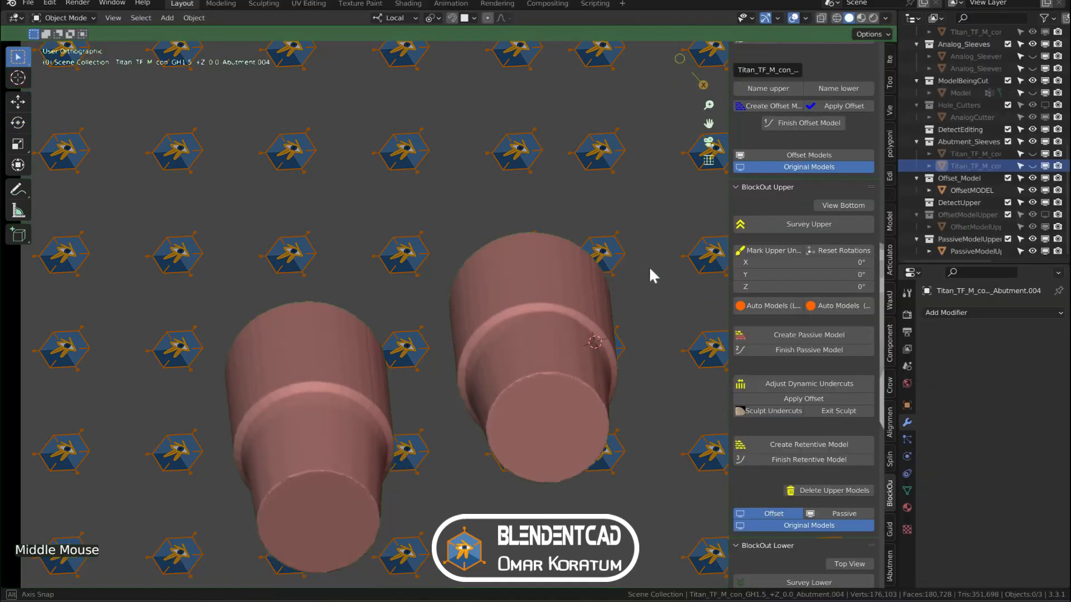
# Show the original models together with the passive upper model to compare the blocked-out areas on both shells
pyautogui.moveTo(651, 275); pyautogui.dragTo(660, 285, button='middle')
pyautogui.moveTo(389, 289); pyautogui.dragTo(410, 301, button='middle')
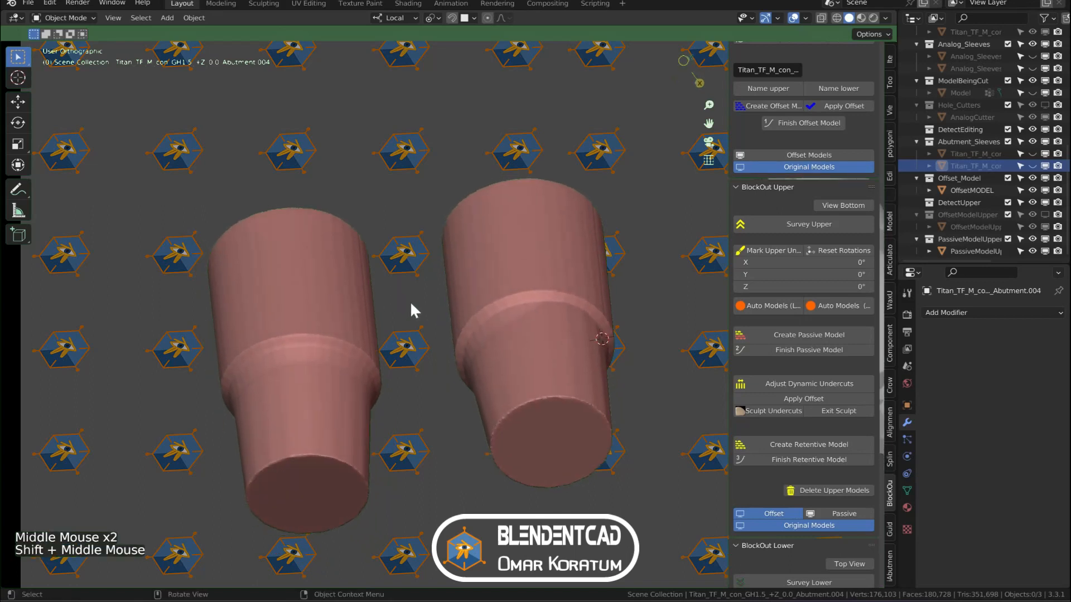
pyautogui.click(782, 524)
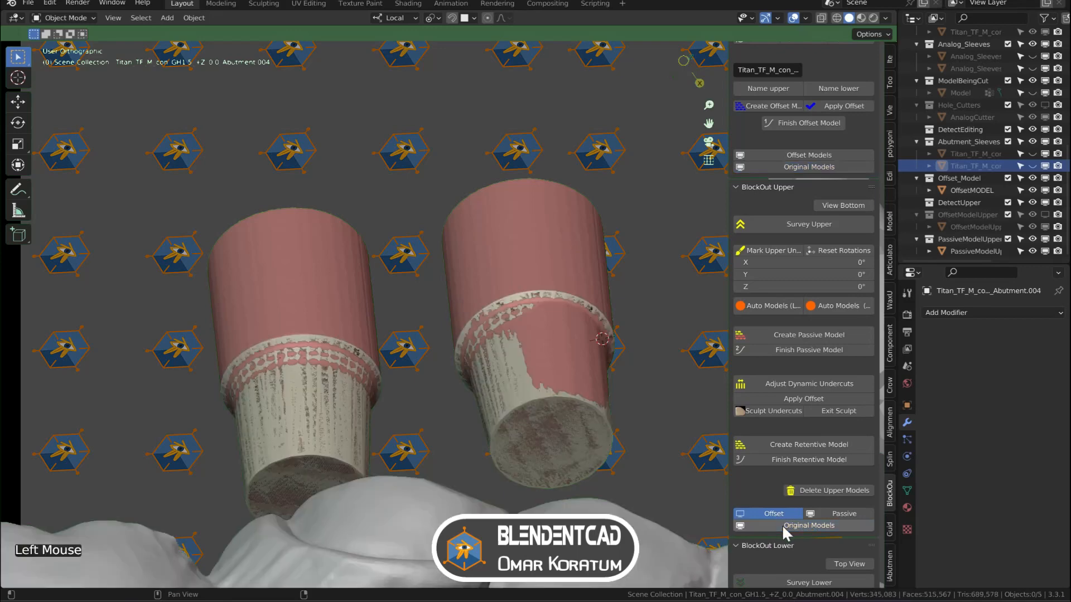
# Separate the joined upper object by loose parts so each abutment shell is its own object
pyautogui.doubleClick(556, 349)
pyautogui.press('Tab')
pyautogui.press('a')
pyautogui.press('p')
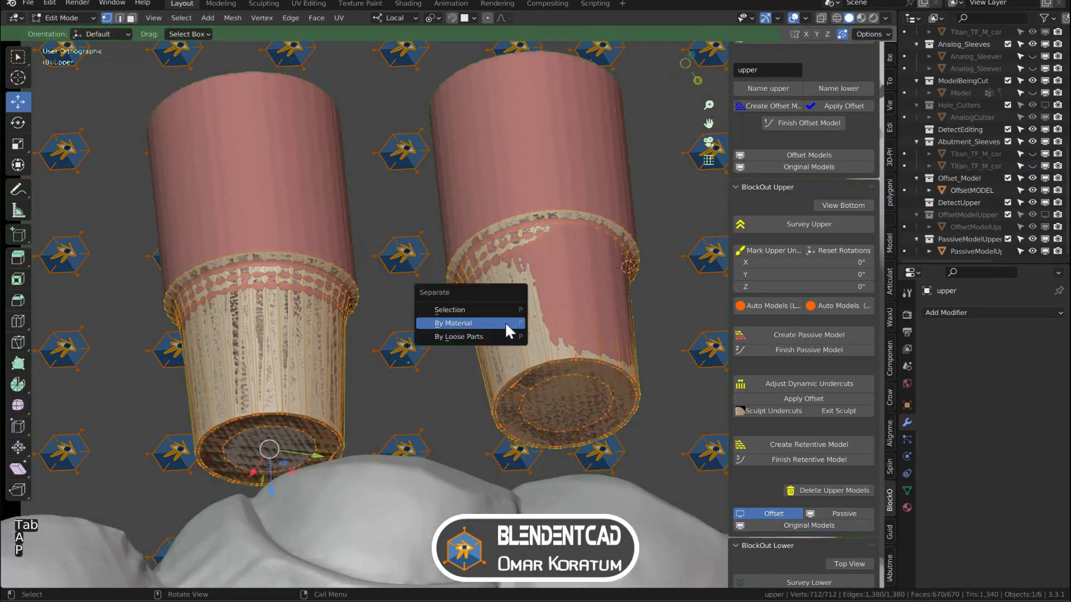
pyautogui.press('p')
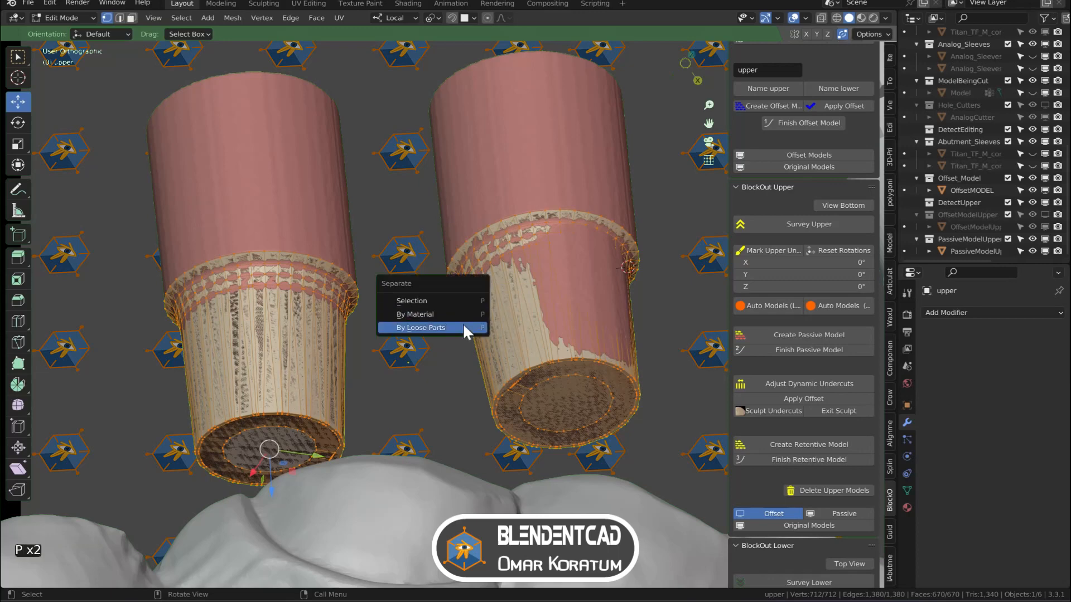
pyautogui.click(469, 333)
pyautogui.press('Tab')
# Isolate the tilted shell upper.001, duplicate its open rim edge loop, and separate the copy into its own object
pyautogui.click(533, 311)
pyautogui.press('/')
pyautogui.press('Tab')
pyautogui.click(320, 166)
pyautogui.press('1')
pyautogui.press('1')
pyautogui.press('1')
pyautogui.keyDown('alt'); pyautogui.click(317, 165); pyautogui.keyUp('alt')
pyautogui.hotkey('shift', 'd')
pyautogui.rightClick(317, 165)
pyautogui.press('a')
pyautogui.press('p')
pyautogui.click(305, 160)
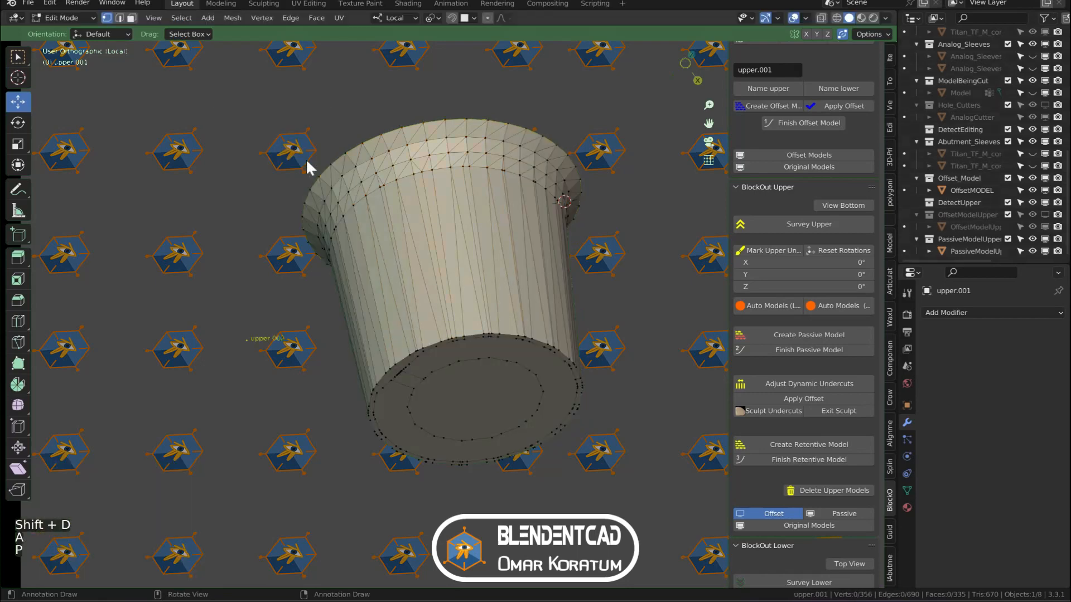
# Hide the isolated shell, fill the separated rim loop with a face, and leave local view
pyautogui.press('Tab')
pyautogui.click(473, 226)
pyautogui.press('h')
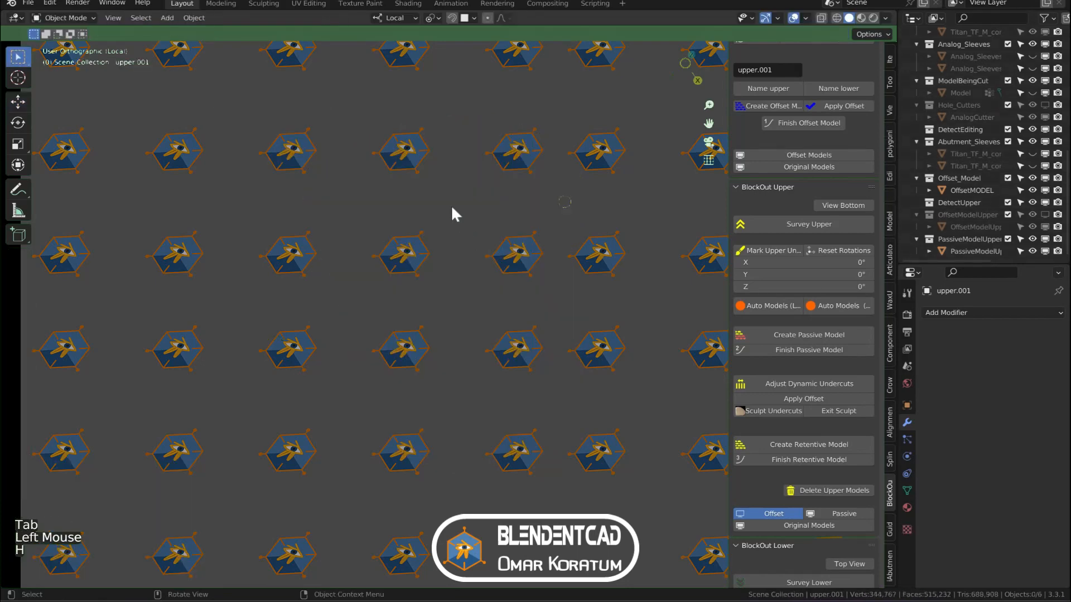
pyautogui.click(354, 150)
pyautogui.press('Tab')
pyautogui.press('1')
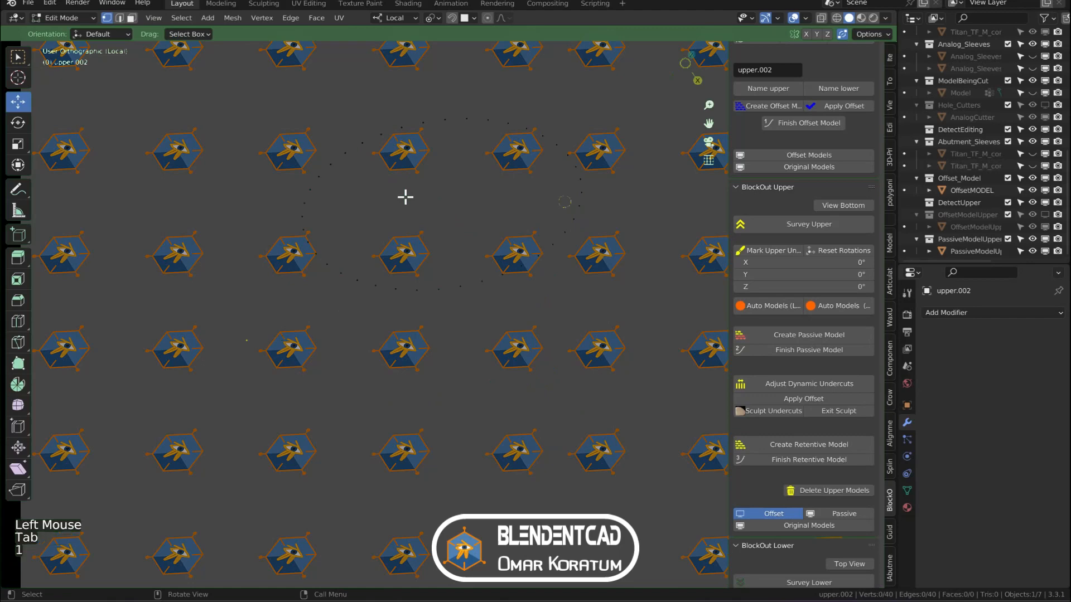
pyautogui.press('1')
pyautogui.press('a')
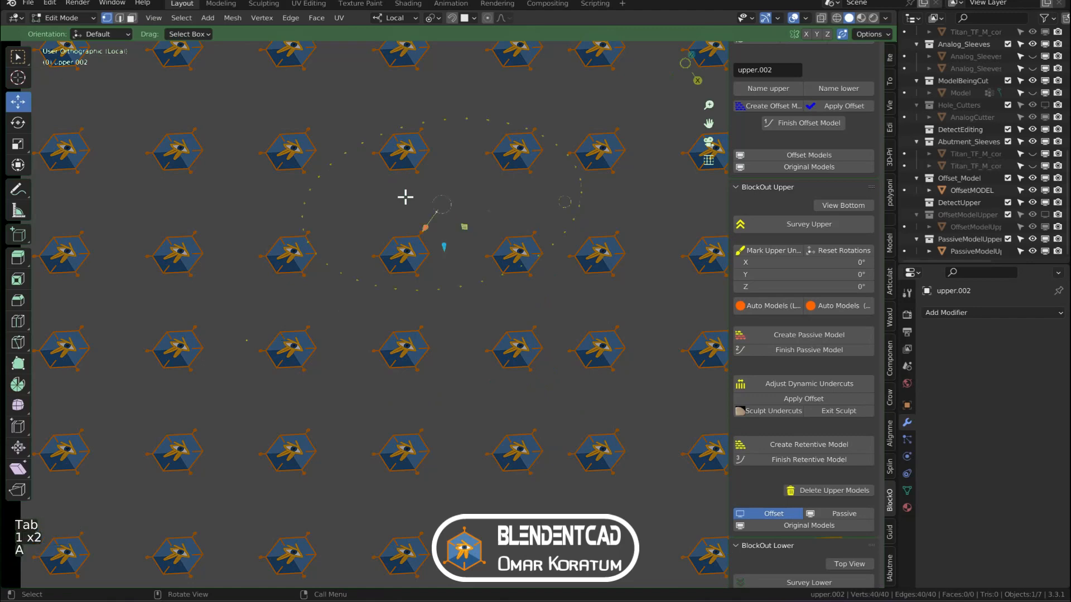
pyautogui.press('f')
pyautogui.press('/')
pyautogui.scroll(-1, 402, 196)
pyautogui.moveTo(402, 196); pyautogui.dragTo(411, 252, button='middle')
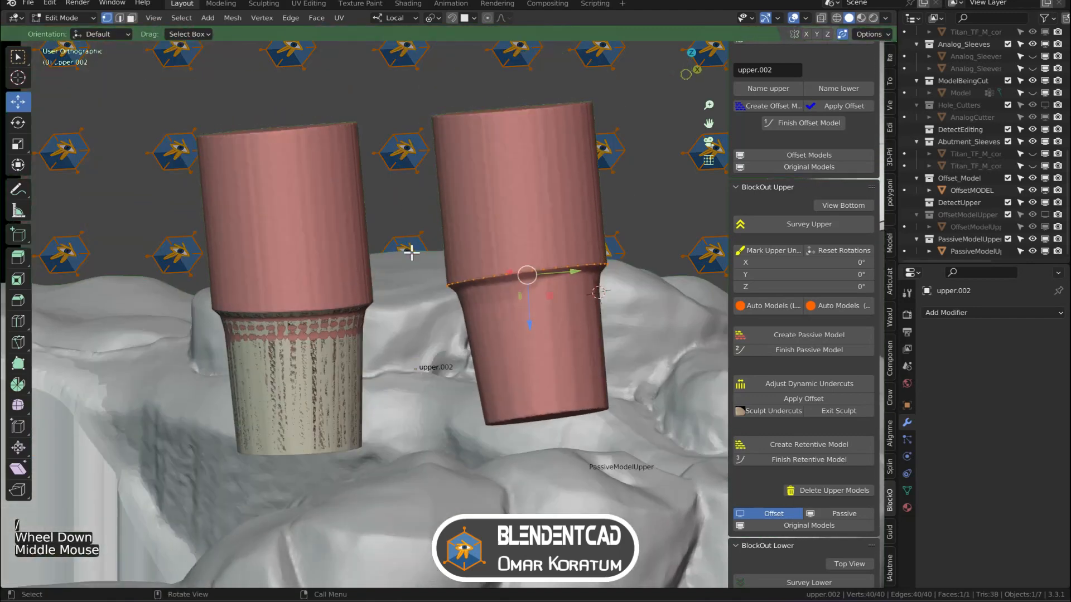
# Extrude the rim face outward at a scale of 1.218, and extrude it into a thick cutter disc around the shell
pyautogui.scroll(2, 411, 252)
pyautogui.keyDown('shift'); pyautogui.moveTo(614, 240); pyautogui.dragTo(491, 254, button='middle'); pyautogui.keyUp('shift')
pyautogui.keyDown('shift'); pyautogui.moveTo(662, 225); pyautogui.dragTo(634, 230, button='middle'); pyautogui.keyUp('shift')
pyautogui.moveTo(554, 226); pyautogui.dragTo(602, 220, button='middle')
pyautogui.press('e')
pyautogui.press('e')
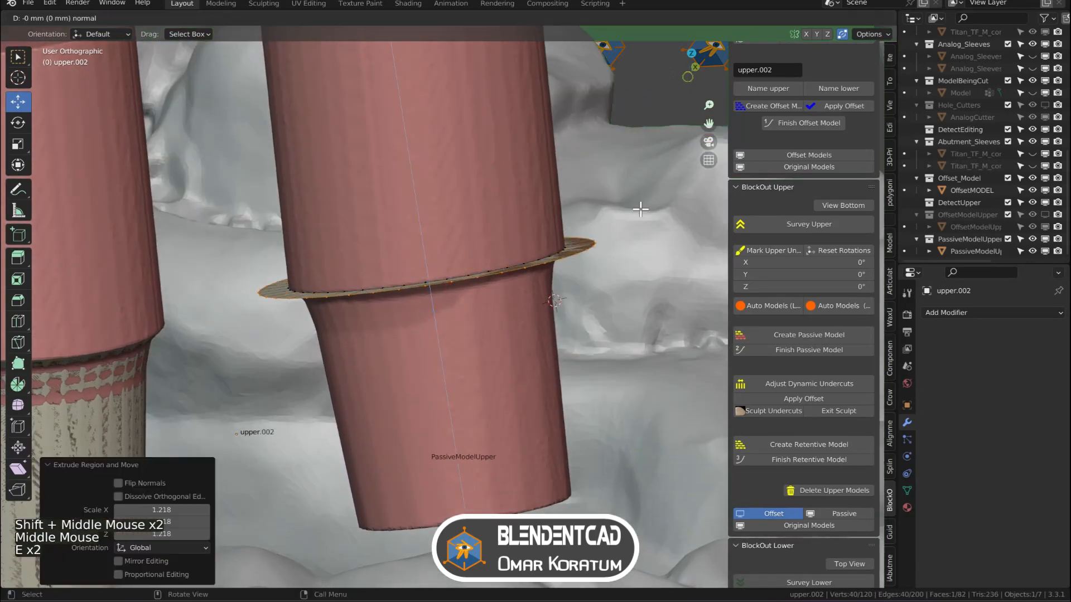
pyautogui.click(605, 140)
pyautogui.moveTo(592, 184); pyautogui.dragTo(560, 150, button='middle')
pyautogui.scroll(1, 507, 196)
pyautogui.scroll(-1, 507, 196)
pyautogui.moveTo(507, 195); pyautogui.dragTo(507, 218, button='middle')
# Turn on the face orientation overlay and correct the cutter disc's normals to face outward
pyautogui.press('a')
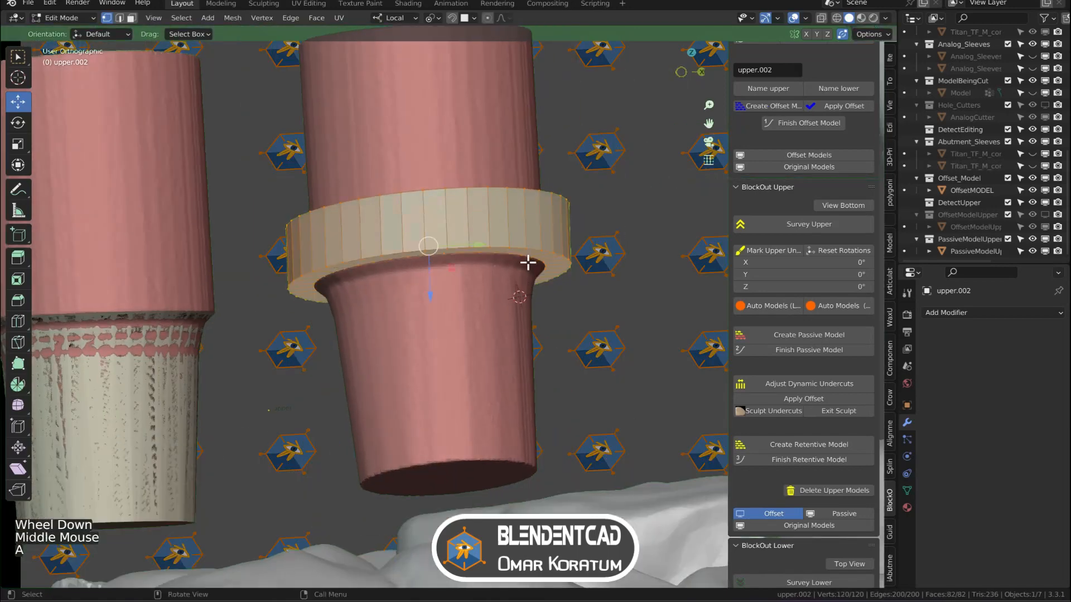
pyautogui.click(805, 19)
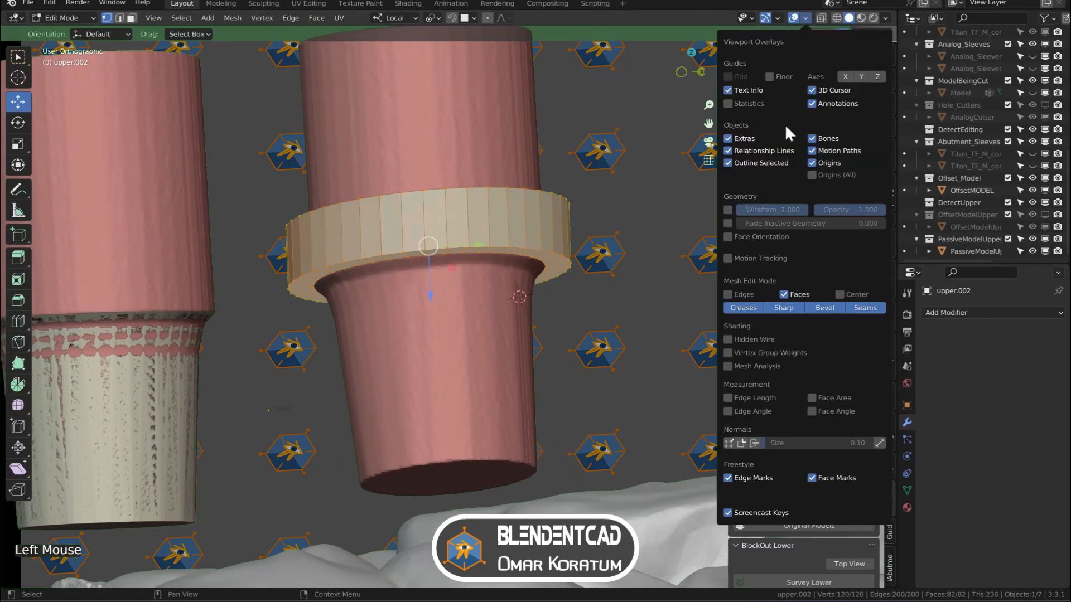
pyautogui.click(745, 237)
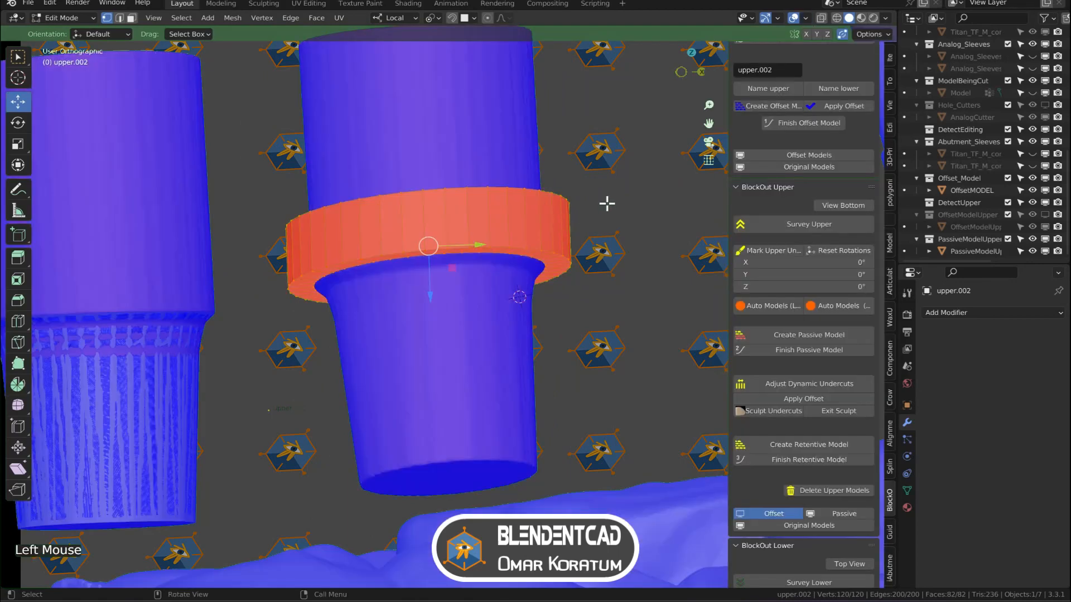
pyautogui.press('Tab')
pyautogui.moveTo(614, 187); pyautogui.dragTo(575, 213, button='middle')
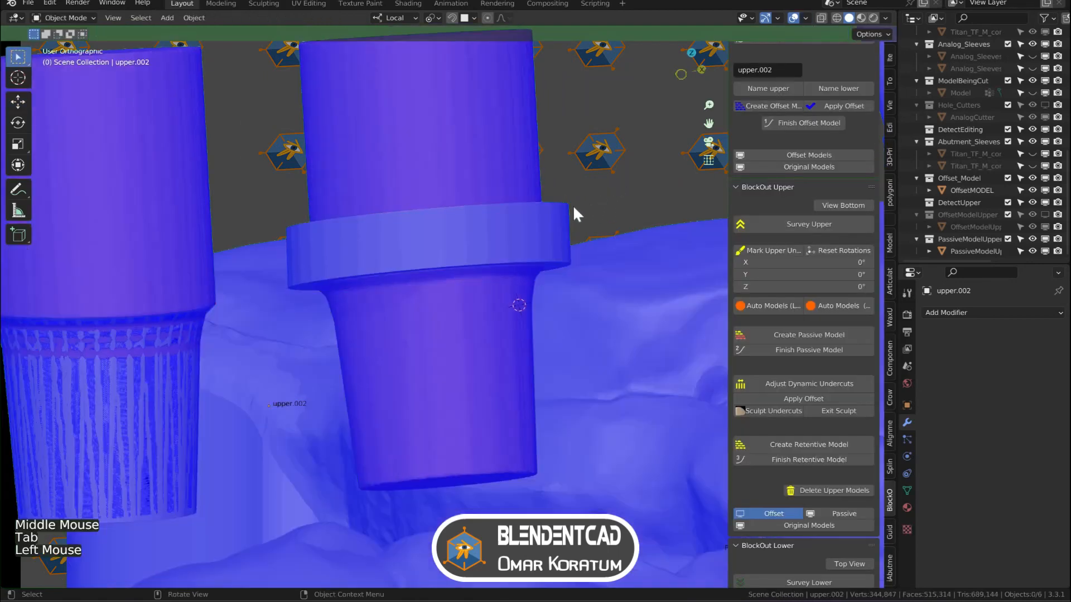
# Subtract the cutter disc from PassiveModelUpper with a Boolean difference and delete the leftover cut faces
pyautogui.click(549, 216)
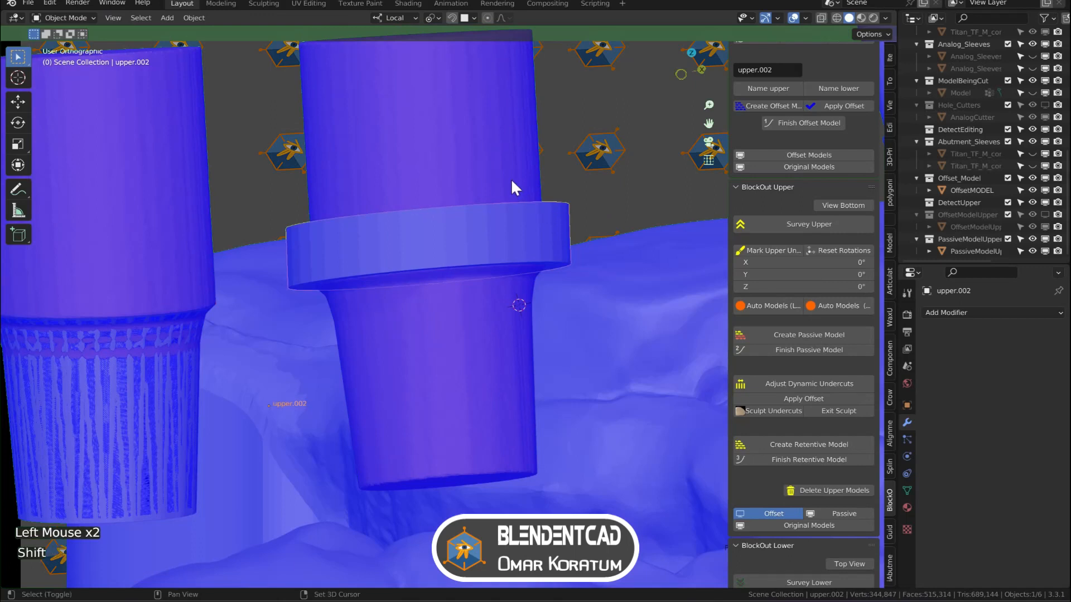
pyautogui.keyDown('shift'); pyautogui.click(495, 159); pyautogui.keyUp('shift')
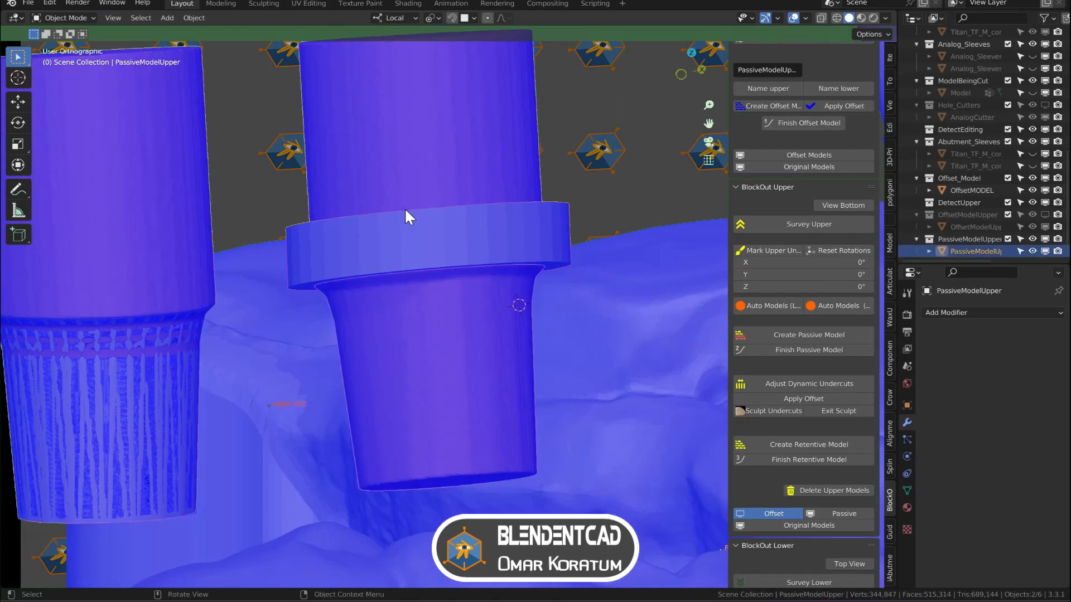
pyautogui.hotkey('shift', 'ctrl', 'b')
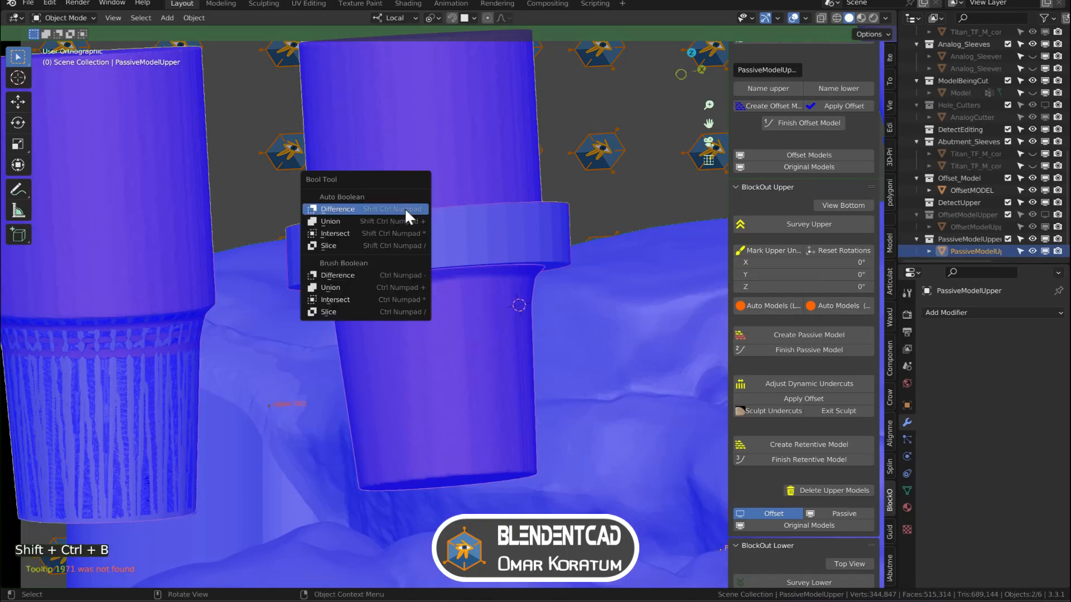
pyautogui.click(413, 209)
pyautogui.press('Tab')
pyautogui.moveTo(572, 177); pyautogui.dragTo(554, 328, button='middle')
pyautogui.press('x')
pyautogui.click(572, 212)
# Delete the detached cylindrical portion of the tilted passive shell above the cut
pyautogui.keyDown('shift'); pyautogui.scroll(-3, 567, 256); pyautogui.keyUp('shift')
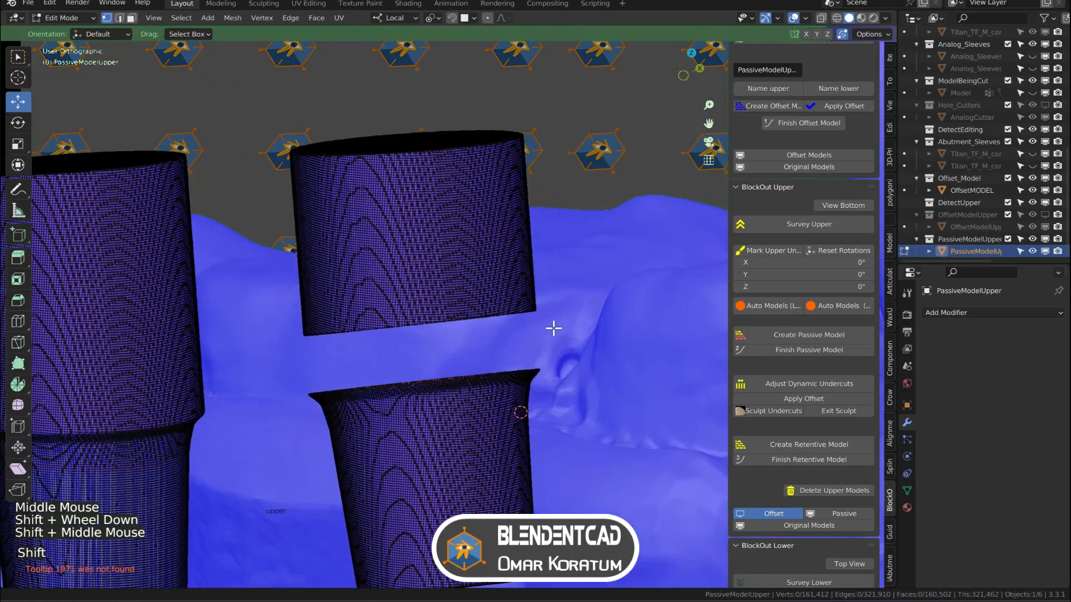
pyautogui.scroll(-1, 554, 329)
pyautogui.press('l')
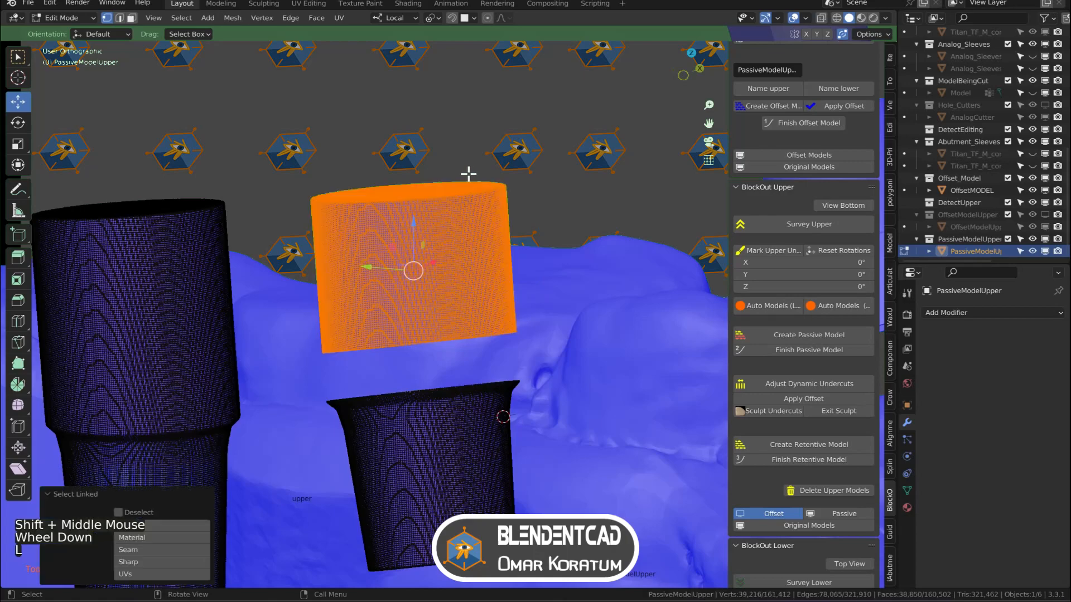
pyautogui.press('x')
pyautogui.click(461, 149)
pyautogui.keyDown('shift'); pyautogui.scroll(1, 463, 391); pyautogui.keyUp('shift')
pyautogui.keyDown('shift'); pyautogui.moveTo(463, 391); pyautogui.dragTo(446, 267, button='middle'); pyautogui.keyUp('shift')
pyautogui.moveTo(447, 268); pyautogui.dragTo(465, 236, button='middle')
pyautogui.scroll(-1, 465, 236)
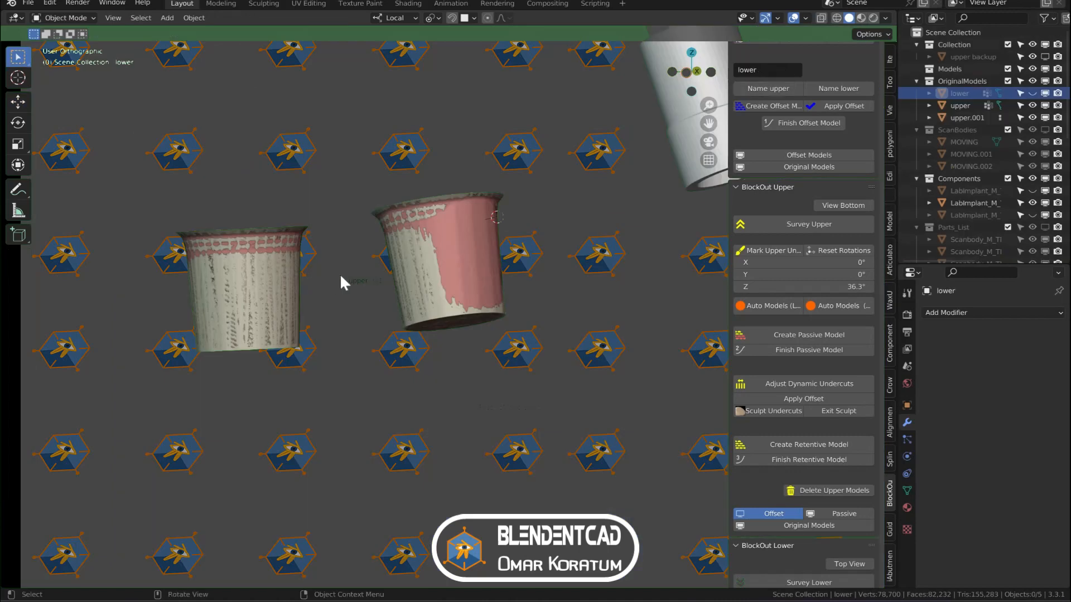
# Examine the trimmed shells from several sides to compare the passive block-out surface with the original abutment shells
pyautogui.scroll(2, 339, 273)
pyautogui.moveTo(340, 273); pyautogui.dragTo(364, 274, button='middle')
pyautogui.scroll(-1, 363, 275)
pyautogui.scroll(2, 363, 275)
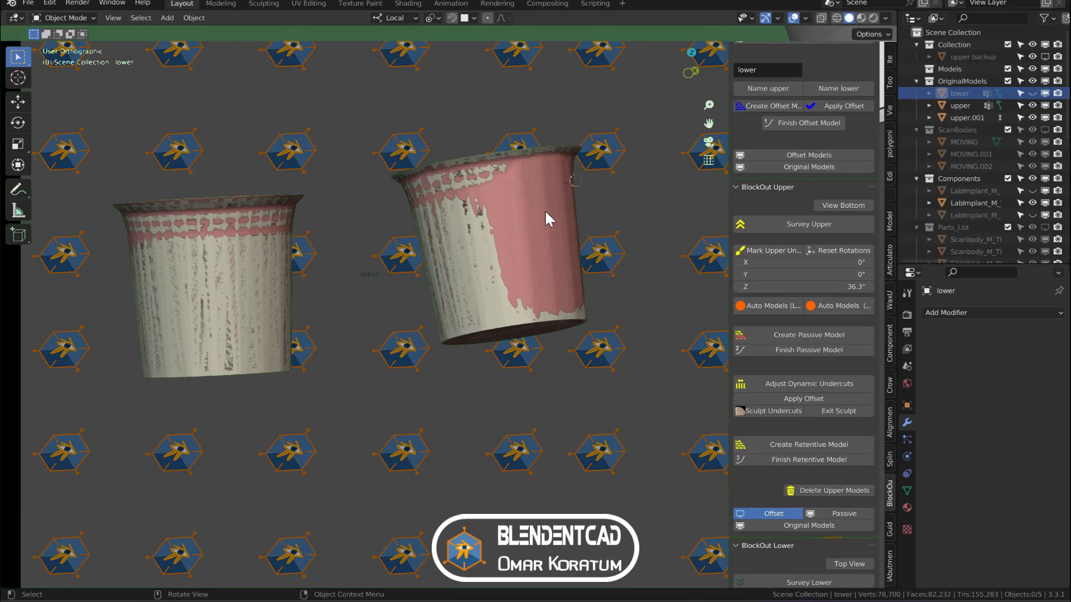
pyautogui.scroll(4, 478, 258)
pyautogui.keyDown('shift'); pyautogui.moveTo(478, 259); pyautogui.dragTo(342, 270, button='middle'); pyautogui.keyUp('shift')
pyautogui.scroll(-3, 342, 270)
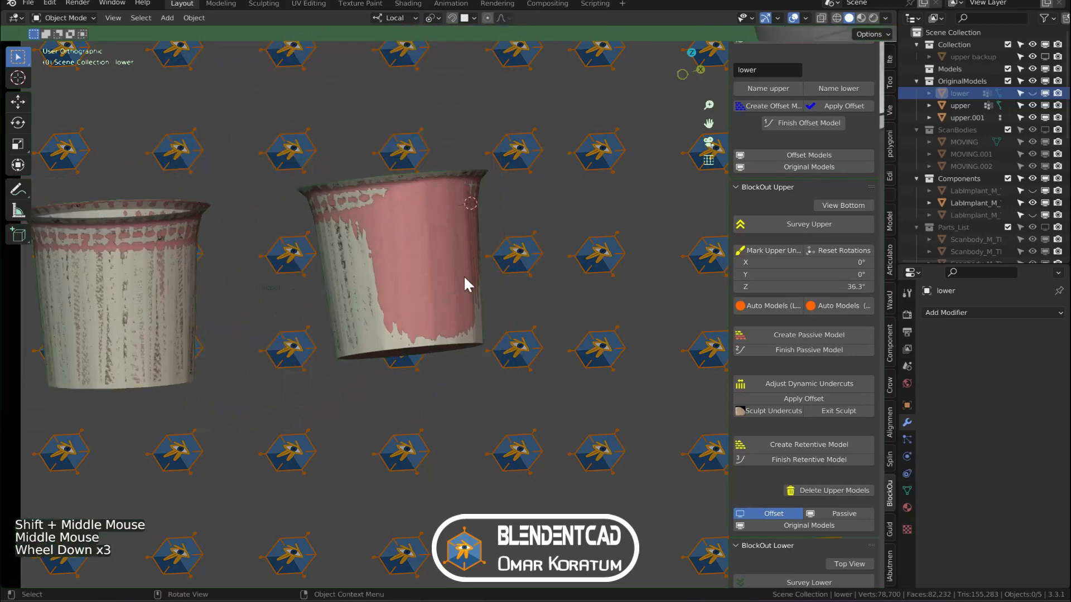
pyautogui.scroll(1, 437, 295)
pyautogui.moveTo(390, 352); pyautogui.dragTo(363, 279, button='middle')
pyautogui.moveTo(357, 380); pyautogui.dragTo(346, 313, button='middle')
pyautogui.moveTo(340, 401); pyautogui.dragTo(329, 335, button='middle')
pyautogui.moveTo(318, 457); pyautogui.dragTo(315, 410, button='middle')
pyautogui.keyDown('shift'); pyautogui.moveTo(386, 359); pyautogui.dragTo(517, 273, button='middle'); pyautogui.keyUp('shift')
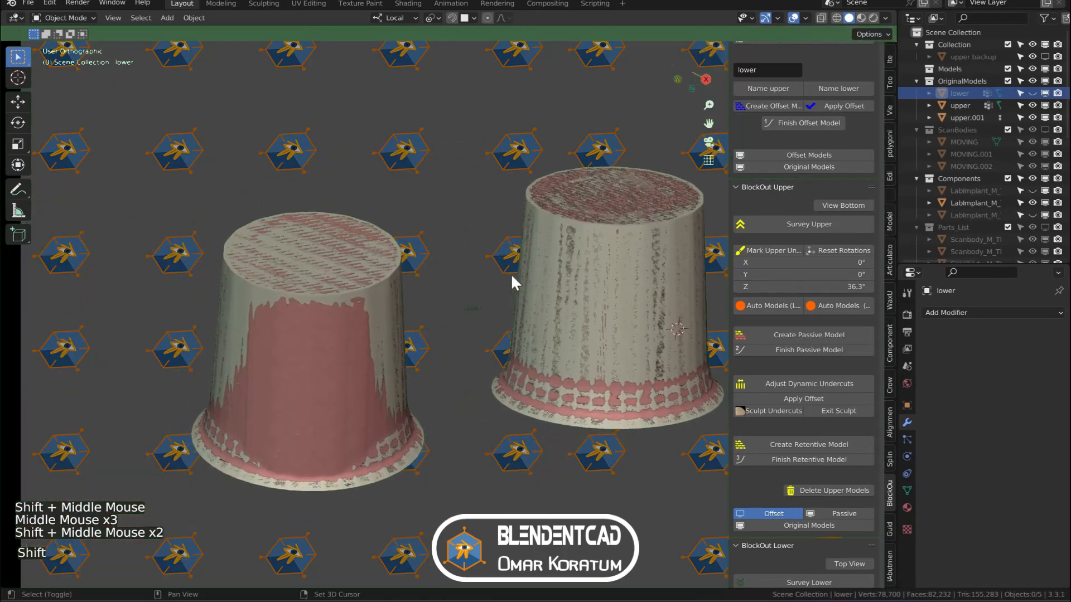
pyautogui.moveTo(427, 310); pyautogui.dragTo(504, 309, button='middle')
pyautogui.scroll(-3, 530, 350)
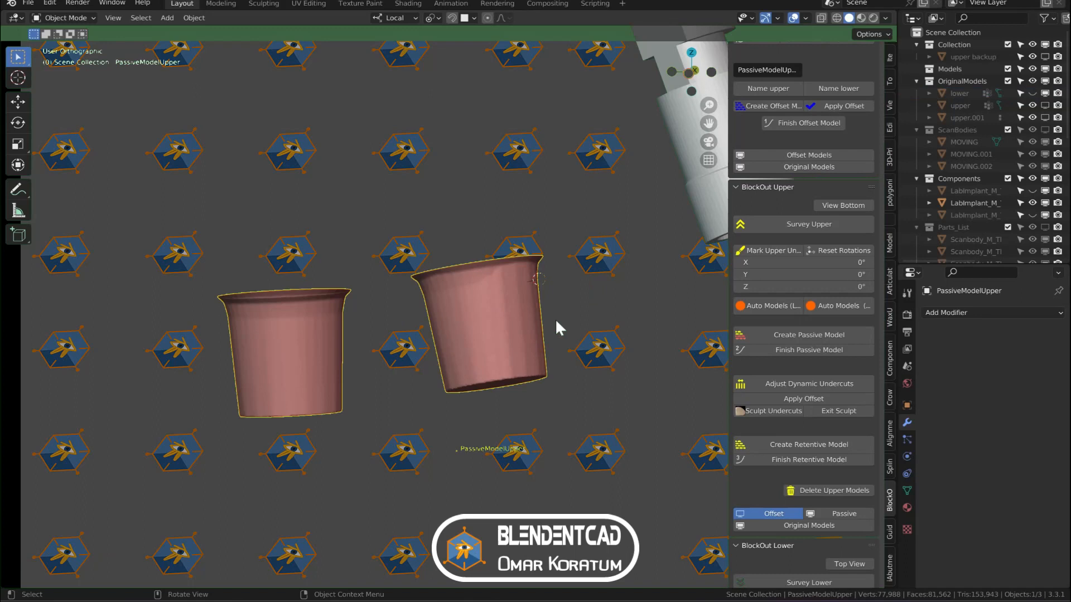
# Separate the trimmed passive upper model by loose parts into one object per abutment
pyautogui.click(492, 302)
pyautogui.press('Tab')
pyautogui.press('a')
pyautogui.press('p')
pyautogui.click(492, 302)
pyautogui.press('Tab')
pyautogui.click(345, 329)
pyautogui.click(326, 324)
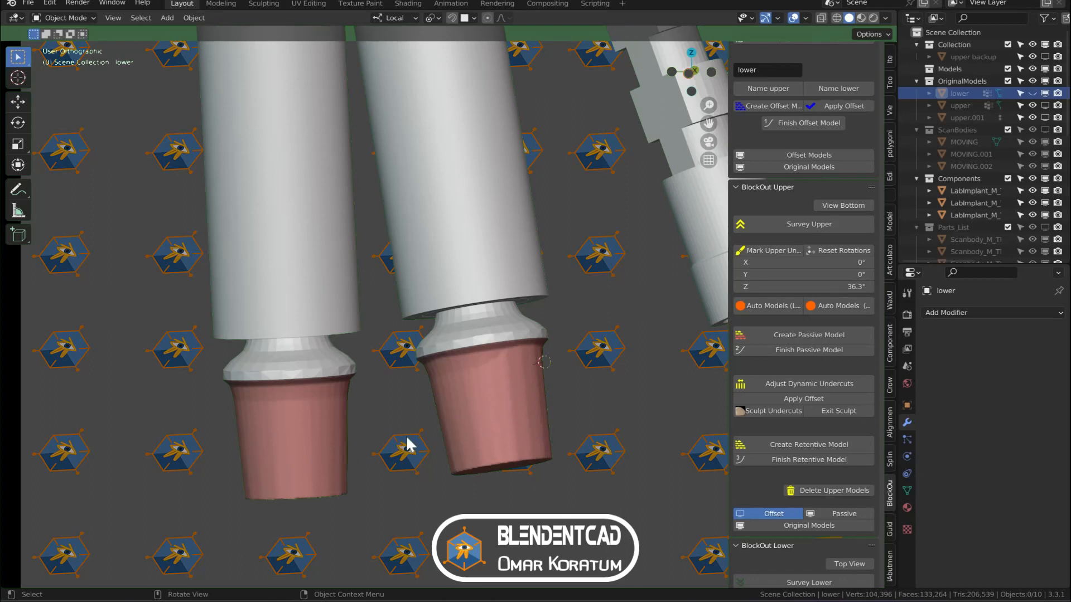
# Hide the lab implant over the Titan TF abutment .001 and snap the 3D cursor to that abutment's origin
pyautogui.click(274, 333)
pyautogui.press('h')
pyautogui.click(273, 334)
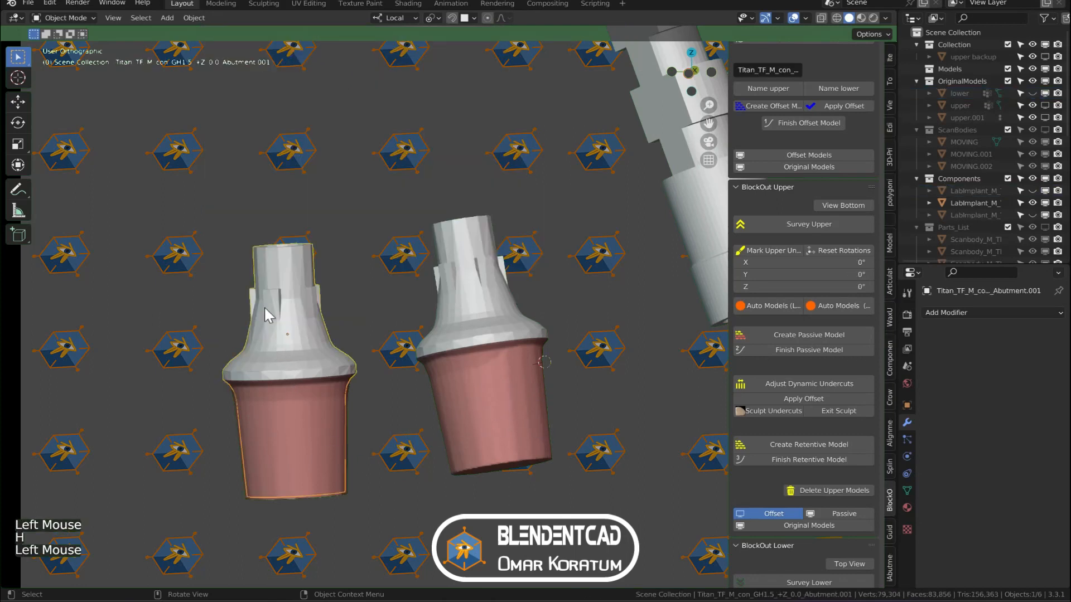
pyautogui.hotkey('shift', 's')
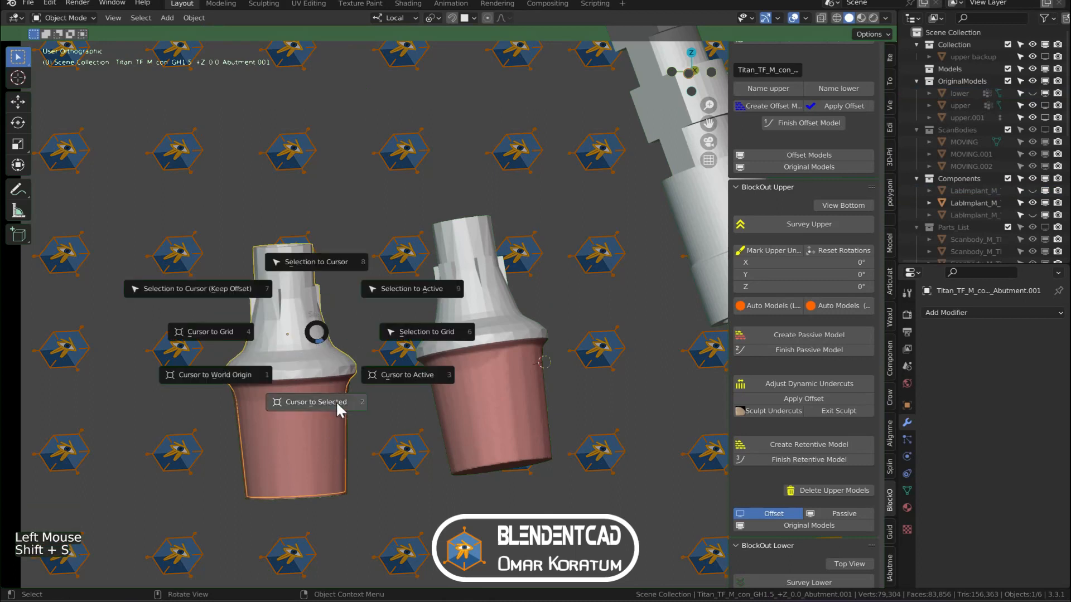
pyautogui.click(298, 403)
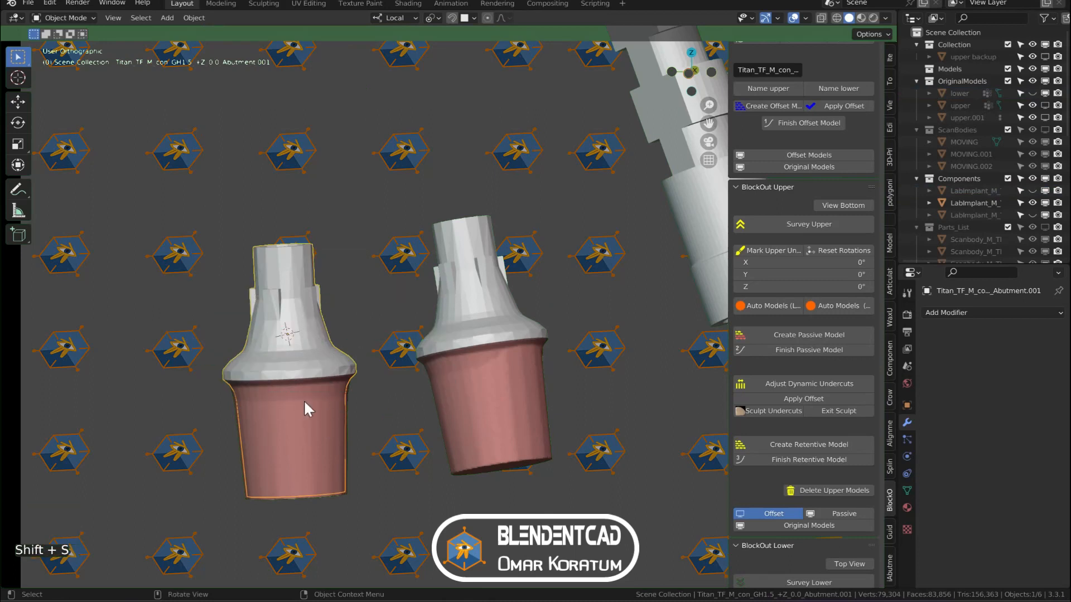
# Set the origin of PassiveModelUpper.001 to the 3D cursor
pyautogui.click(330, 394)
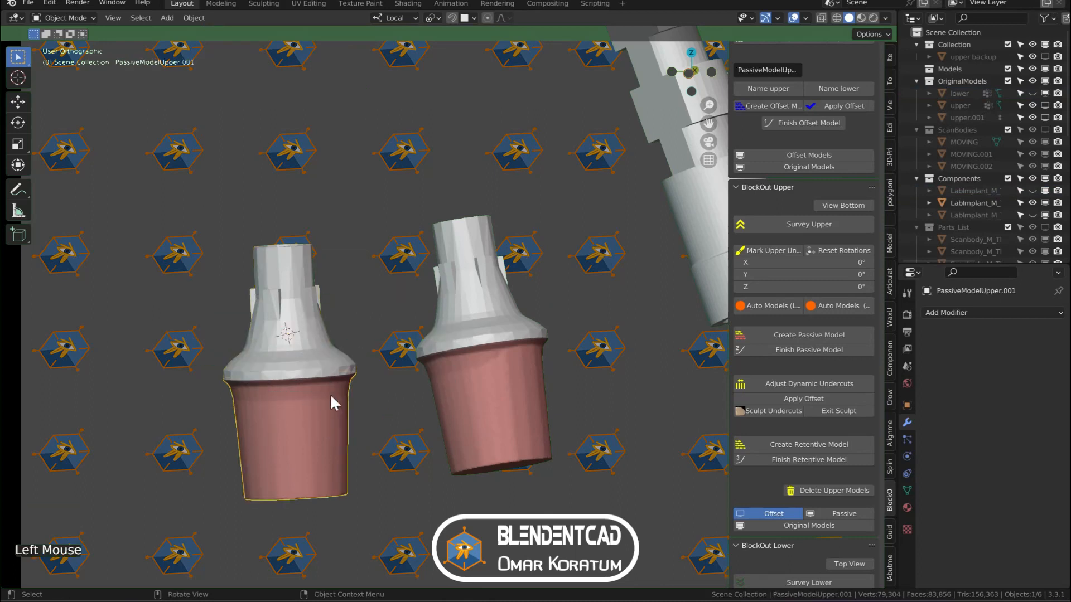
pyautogui.rightClick(331, 394)
pyautogui.moveTo(325, 420)
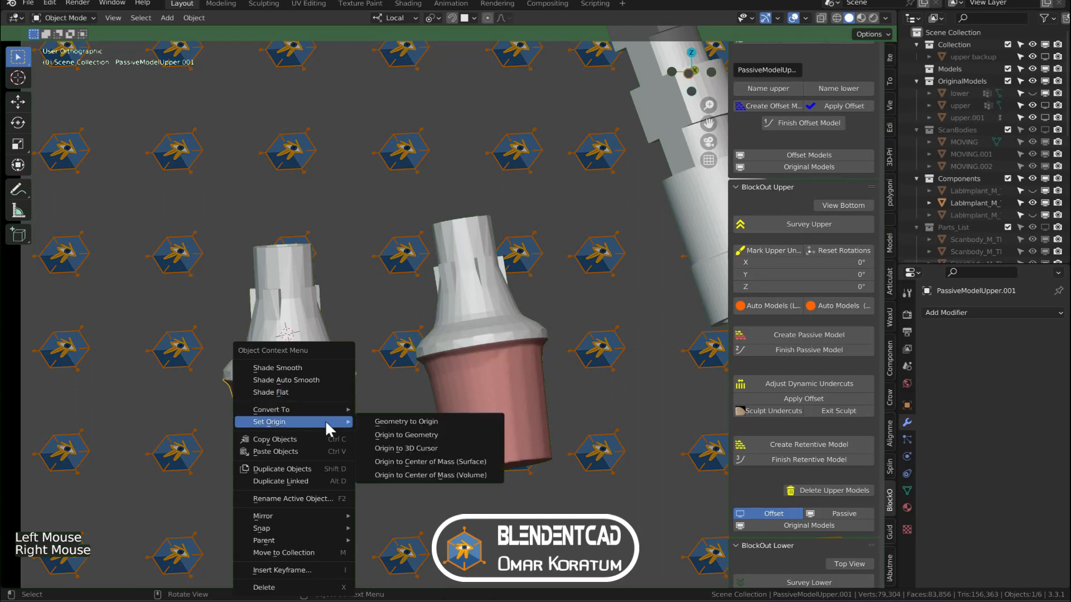
pyautogui.click(410, 449)
# Snap the 3D cursor to the tilted Titan TF abutment .004 and set PassiveModelUpper's origin to it
pyautogui.moveTo(363, 399); pyautogui.dragTo(478, 334, button='middle')
pyautogui.click(480, 329)
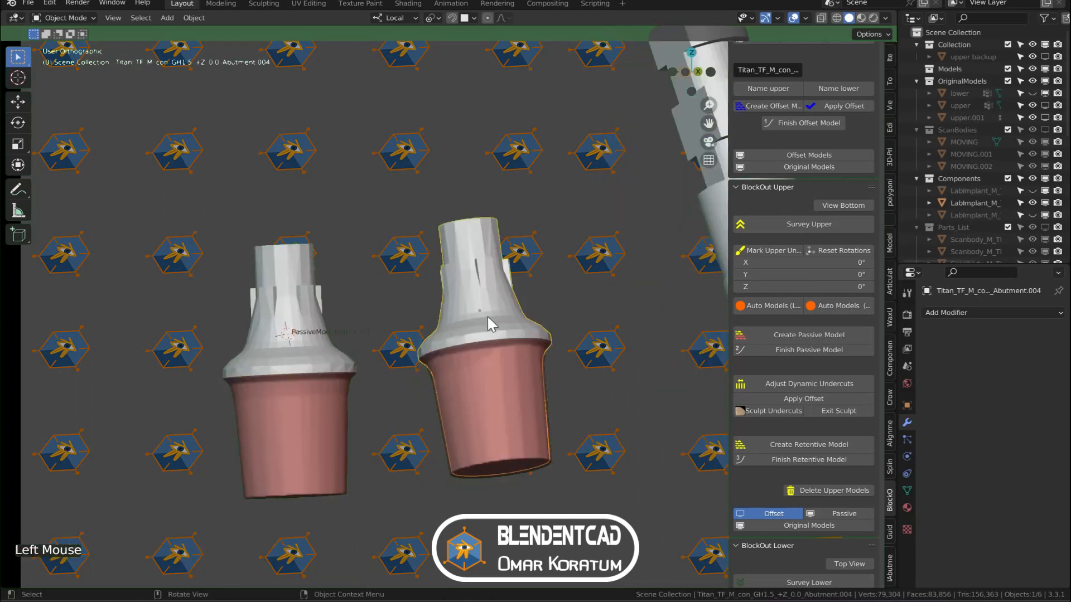
pyautogui.hotkey('shift', 's')
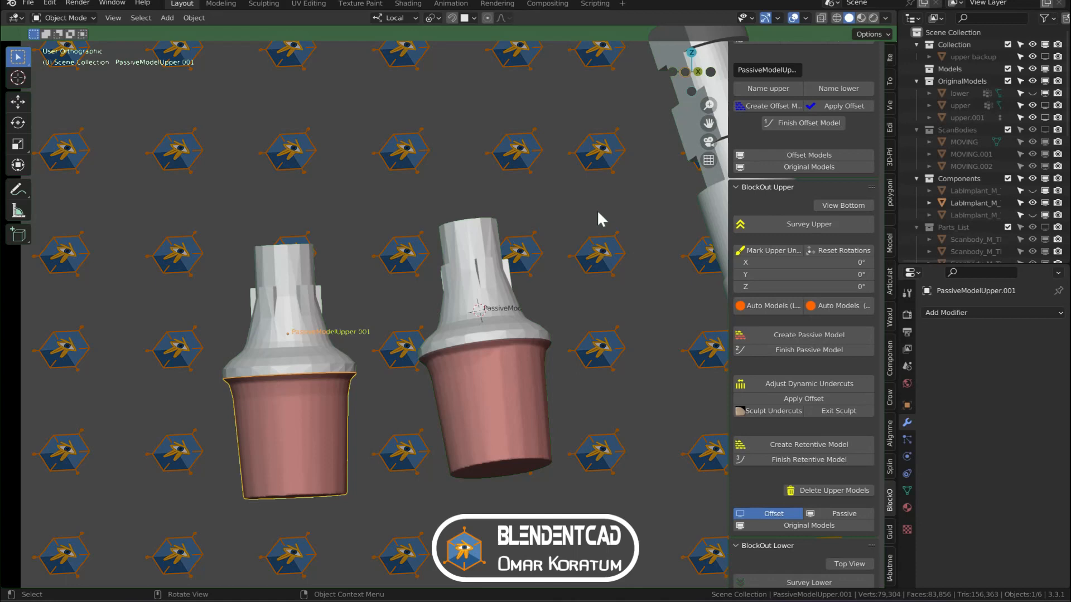
pyautogui.click(641, 319)
pyautogui.click(526, 377)
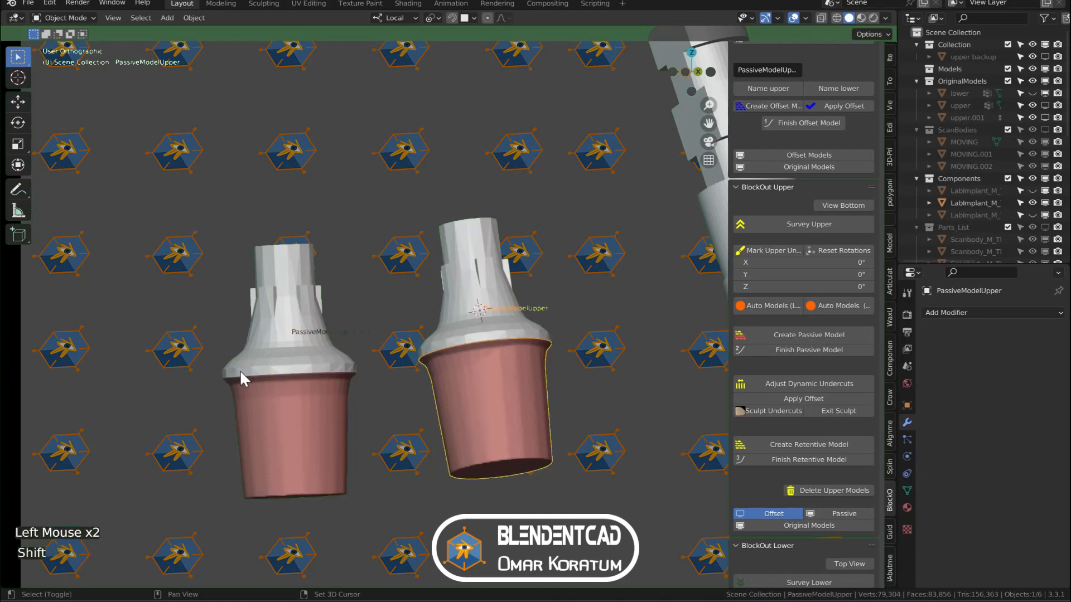
# Open both passive upper models together in Edit Mode and turn on the Face Orientation overlay
pyautogui.keyDown('shift'); pyautogui.click(263, 401); pyautogui.keyUp('shift')
pyautogui.press('Tab')
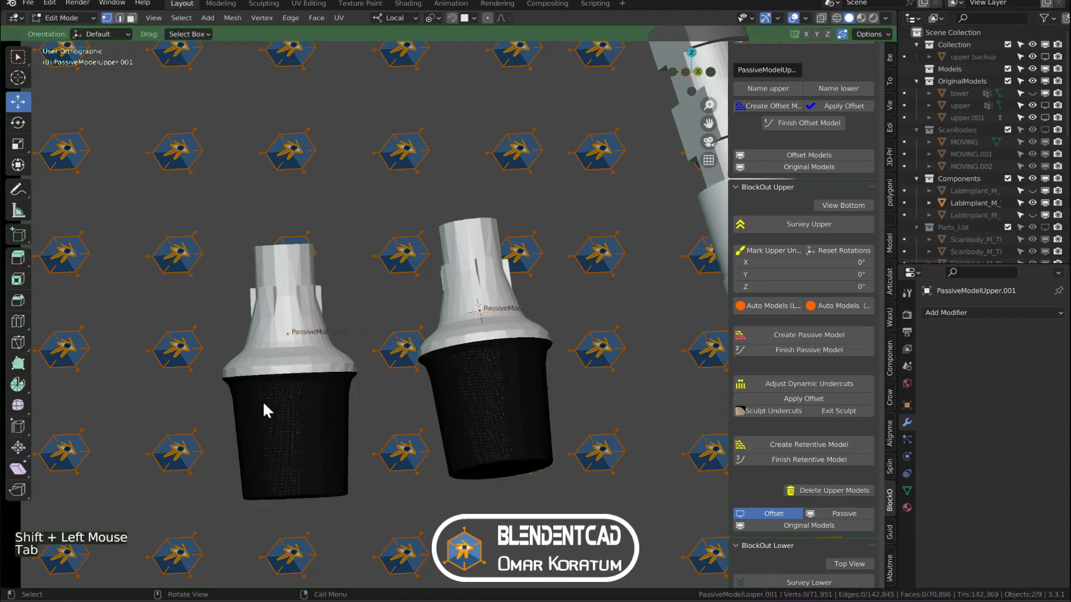
pyautogui.click(807, 18)
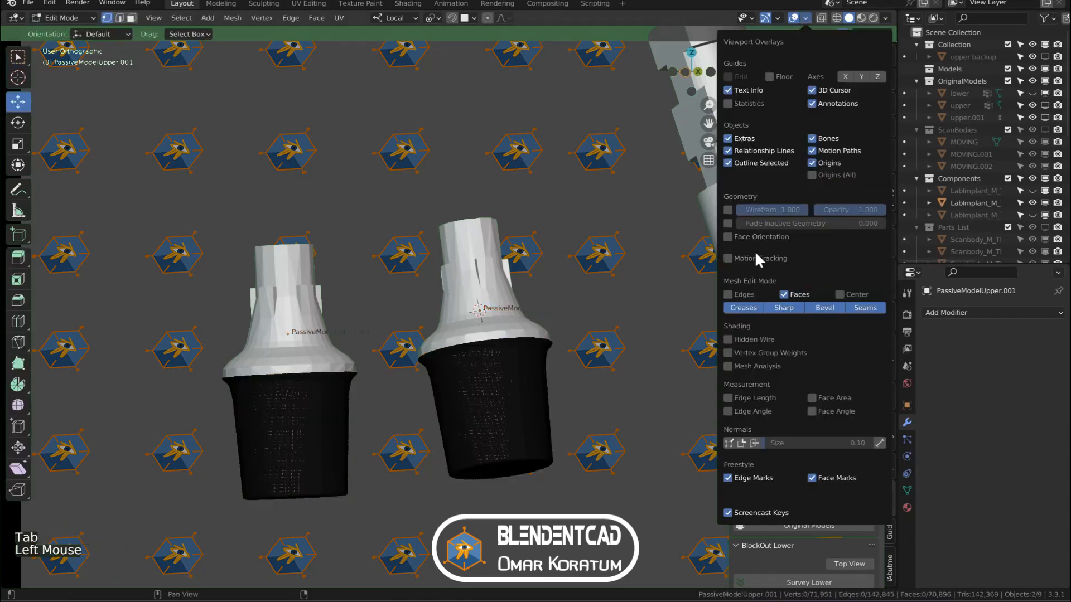
pyautogui.click(738, 243)
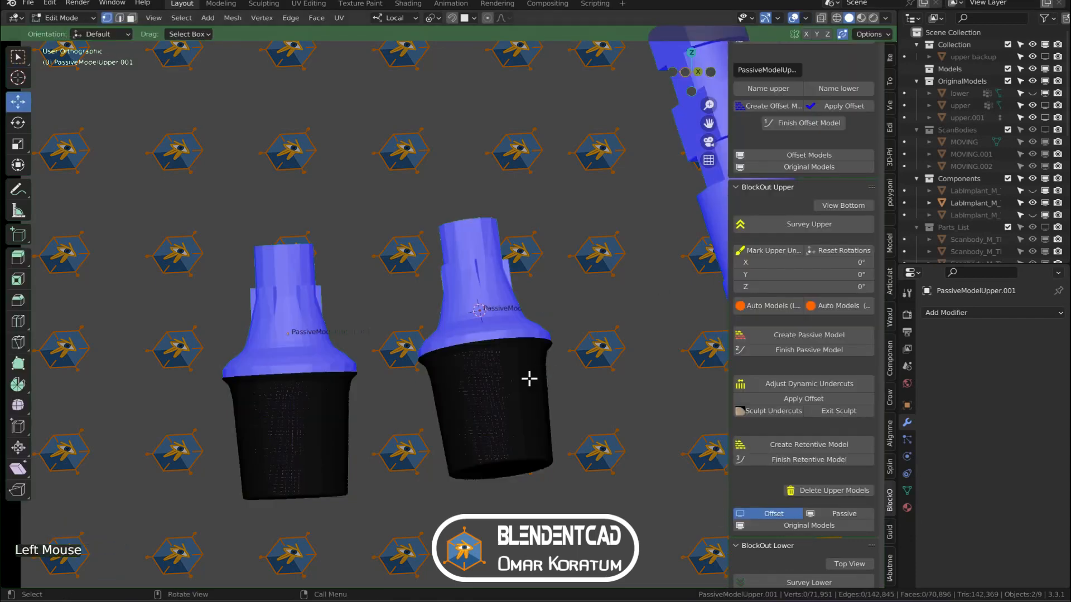
# Select all the geometry of both passive upper models and recalculate its normals
pyautogui.scroll(2, 529, 378)
pyautogui.press('a')
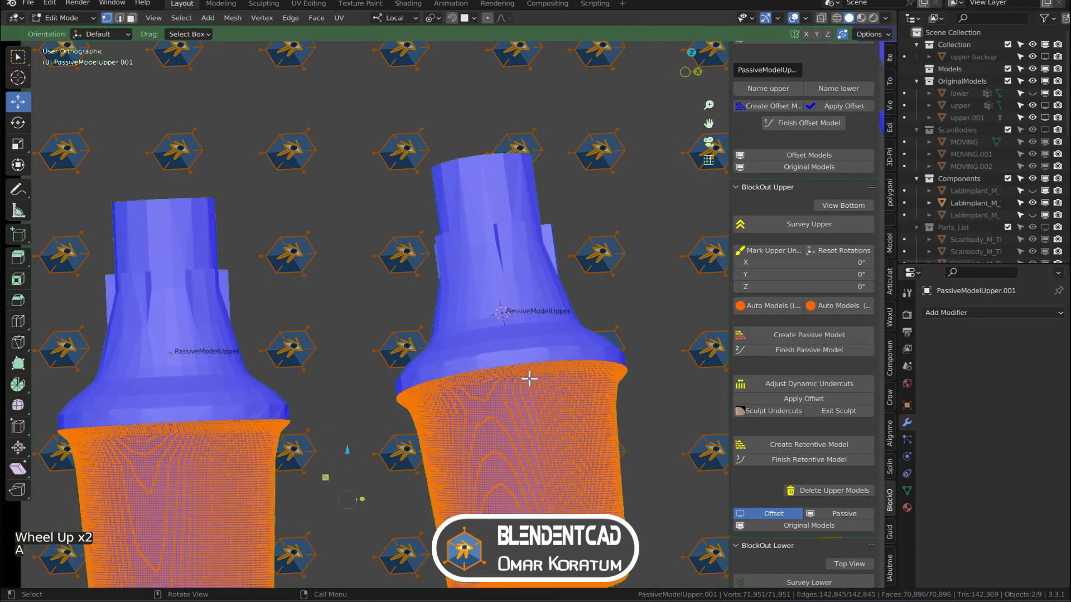
pyautogui.hotkey('shift', 'n')
pyautogui.click(119, 572)
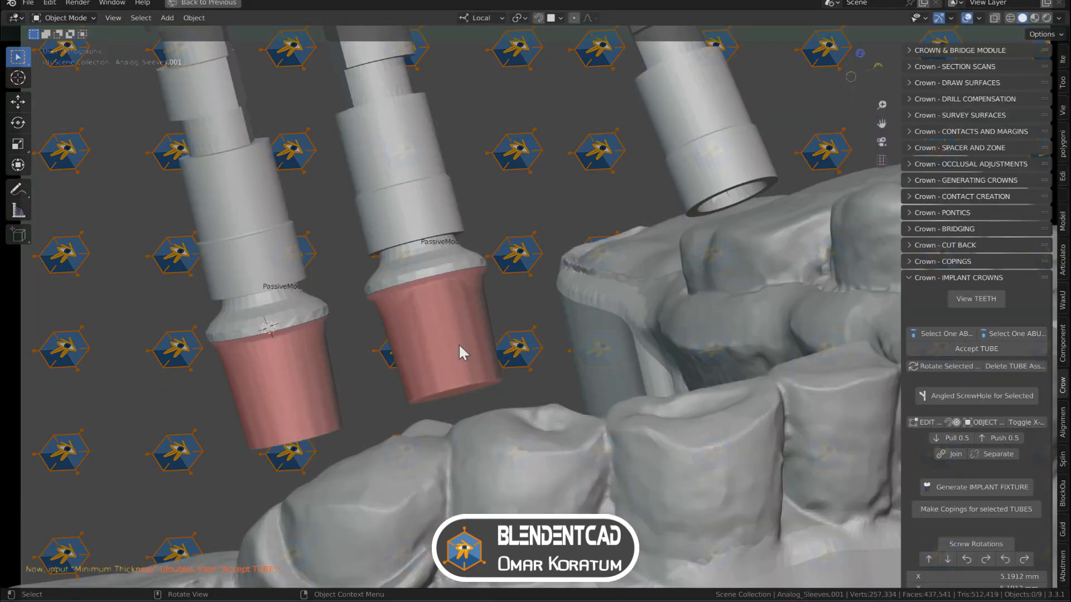
# Generate the screw-hole tube with its clearance zone for PassiveModelUpper on the tilted abutment, and hide the part overlapping its shell
pyautogui.click(460, 346)
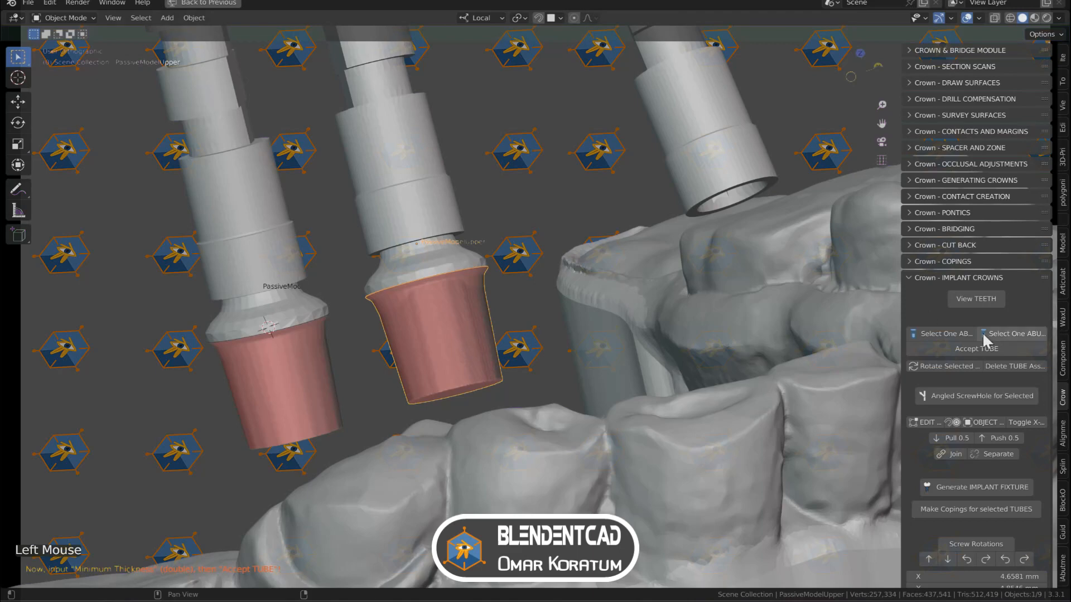
pyautogui.click(943, 333)
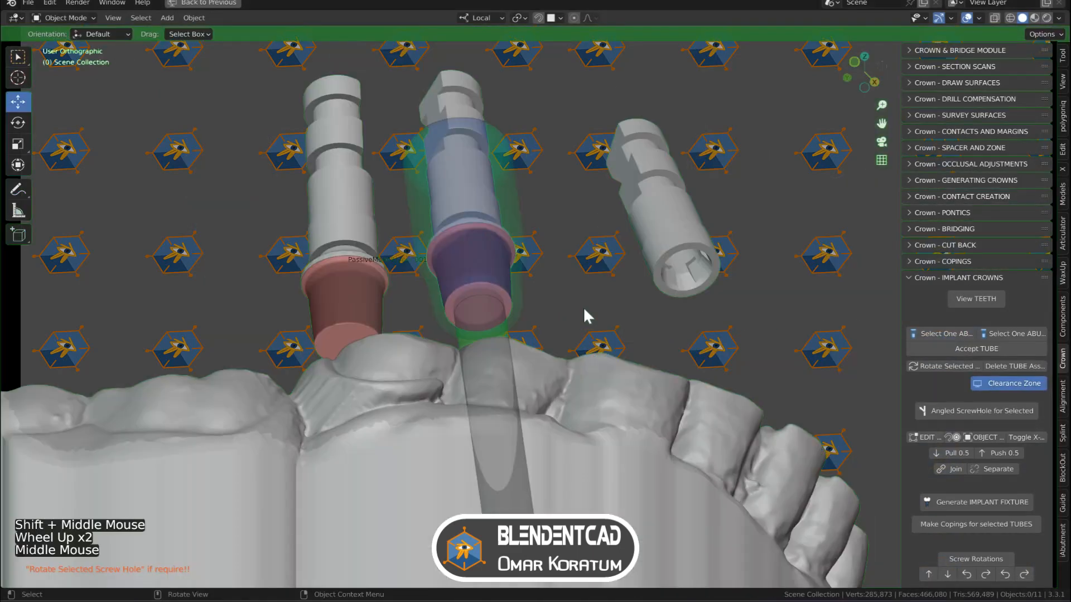
pyautogui.scroll(3, 584, 309)
pyautogui.keyDown('shift'); pyautogui.moveTo(583, 309); pyautogui.dragTo(625, 408, button='middle'); pyautogui.keyUp('shift')
pyautogui.scroll(-1, 487, 420)
pyautogui.click(476, 289)
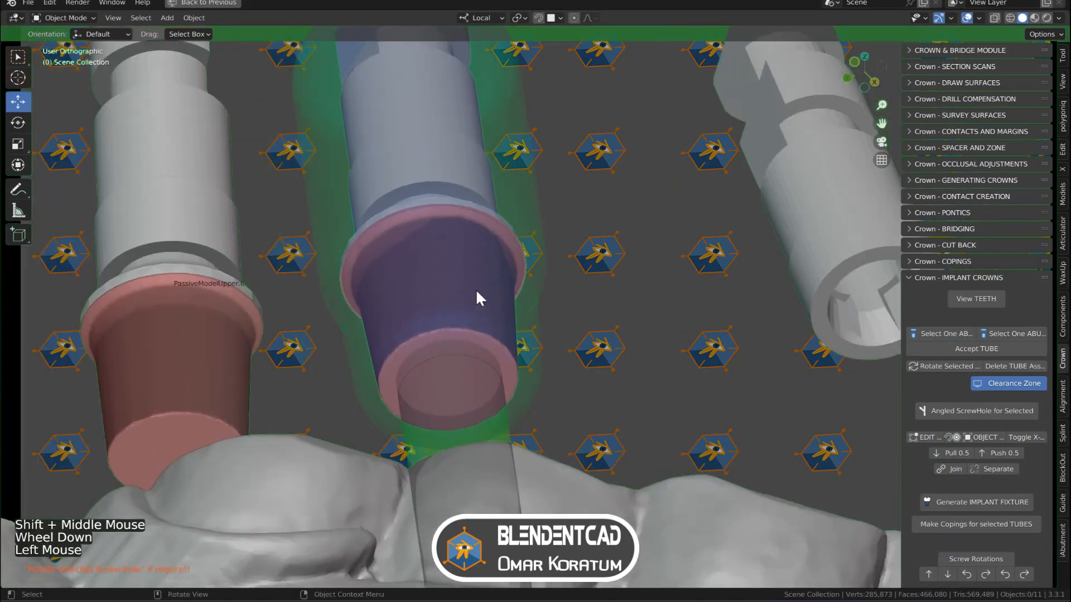
pyautogui.press('h')
pyautogui.moveTo(490, 303); pyautogui.dragTo(464, 296, button='middle')
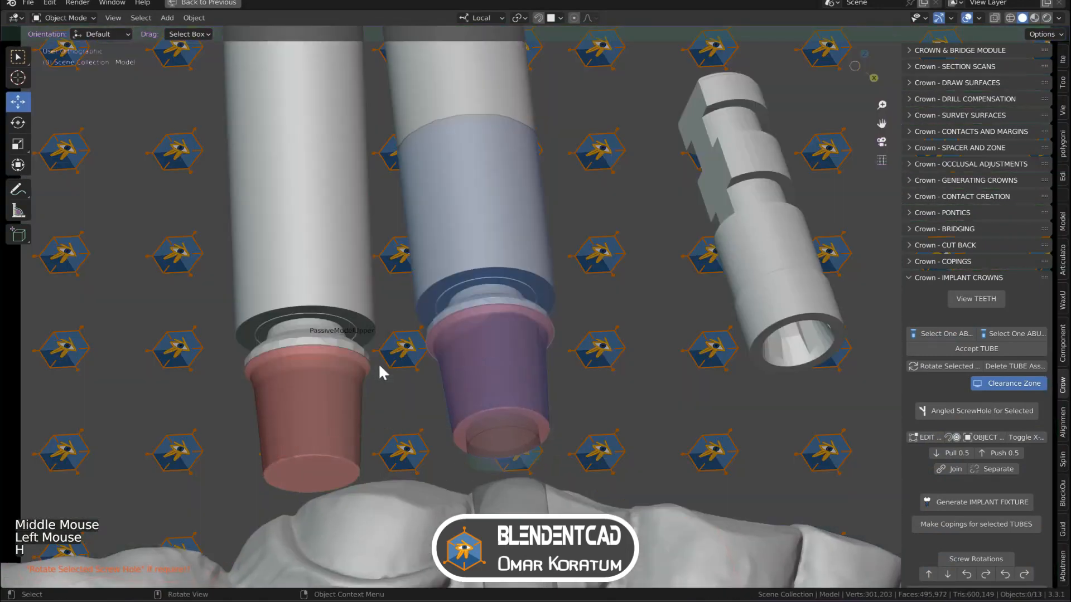
# Generate the screw-hole tube with its clearance zone for PassiveModelUpper.001 on the neighbouring abutment
pyautogui.click(341, 394)
pyautogui.keyDown('shift'); pyautogui.scroll(1, 341, 394); pyautogui.keyUp('shift')
pyautogui.keyDown('shift'); pyautogui.moveTo(341, 394); pyautogui.dragTo(396, 276, button='middle'); pyautogui.keyUp('shift')
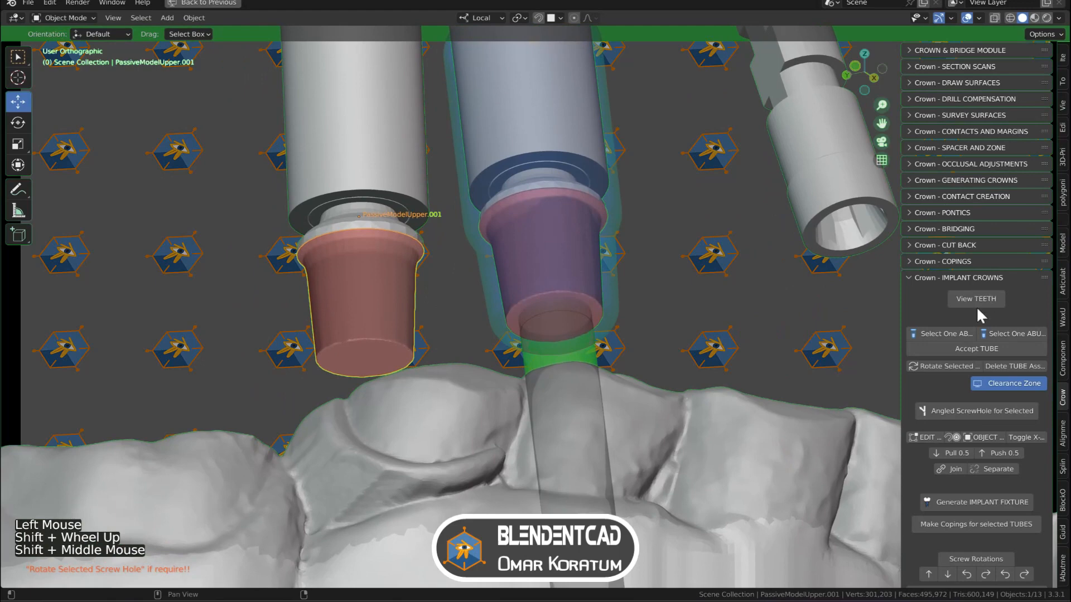
pyautogui.click(962, 332)
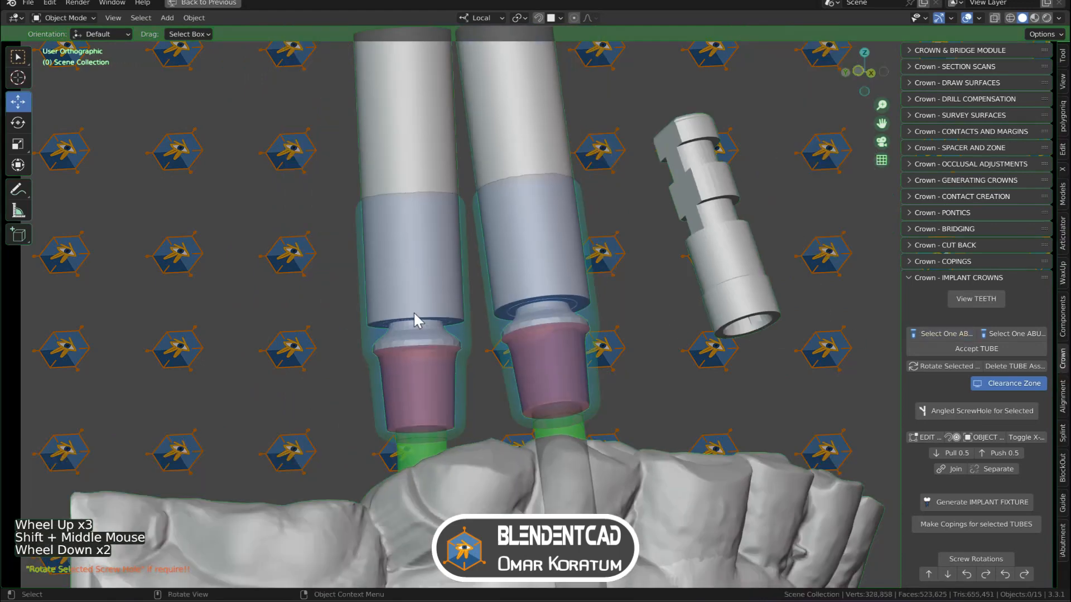
pyautogui.middleClick(413, 311)
pyautogui.scroll(1, 413, 312)
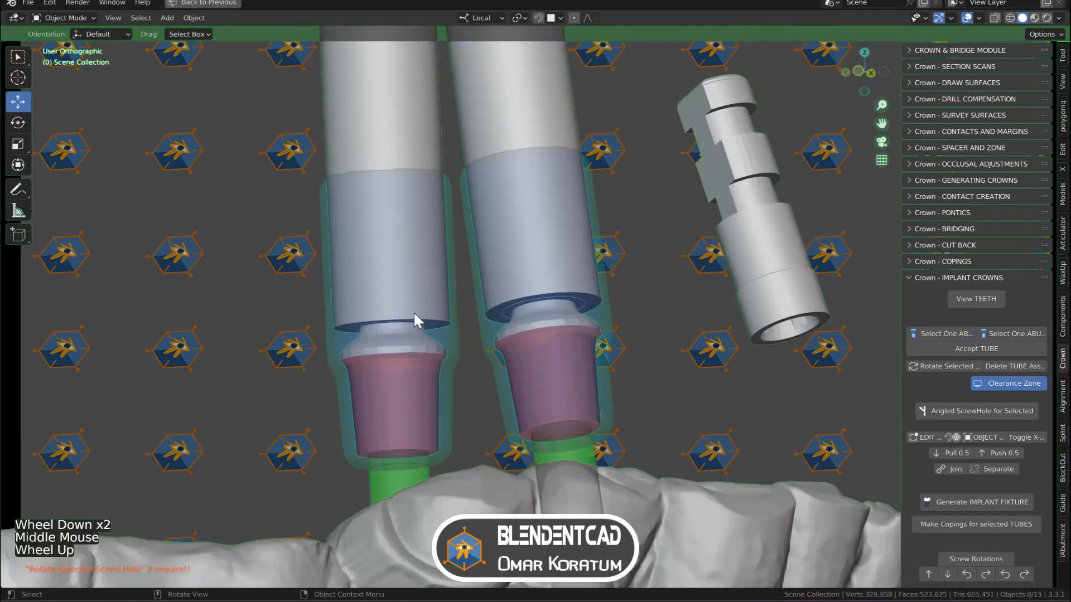